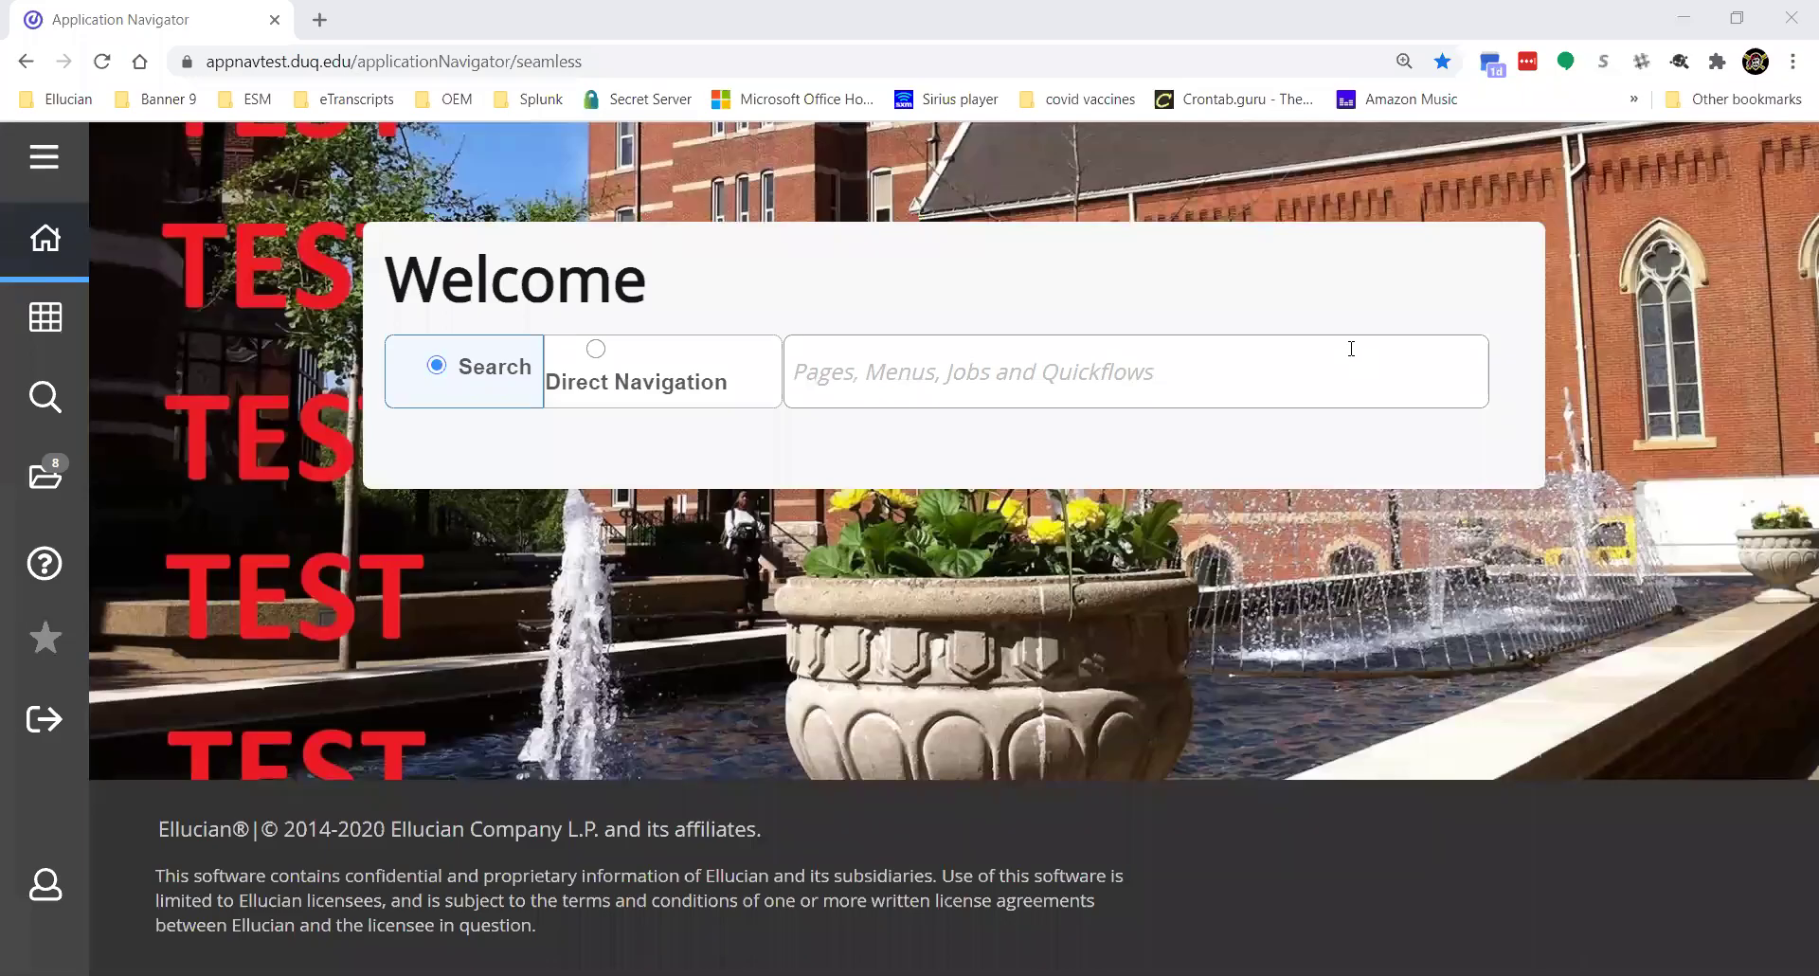
# - Search glrslct and open the Population Selection Definition Rules page
pyautogui.click(1004, 384)
pyautogui.click(1138, 376)
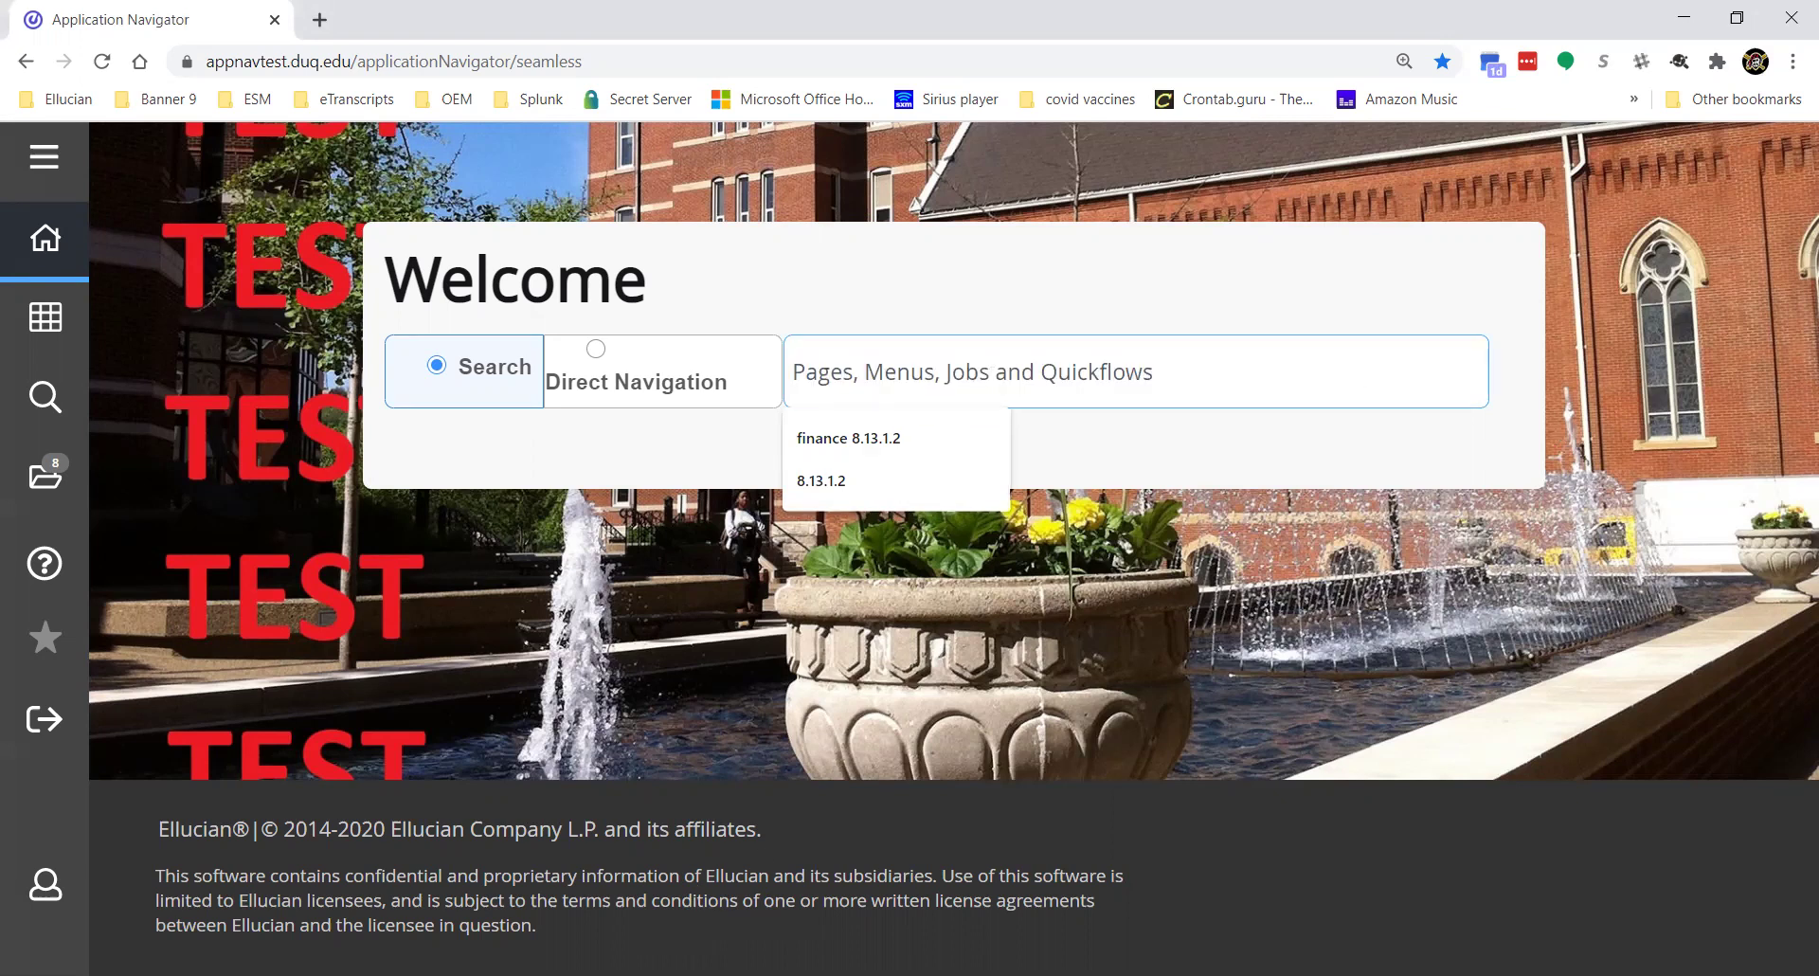
pyautogui.hotkey('alt', 'Tab')
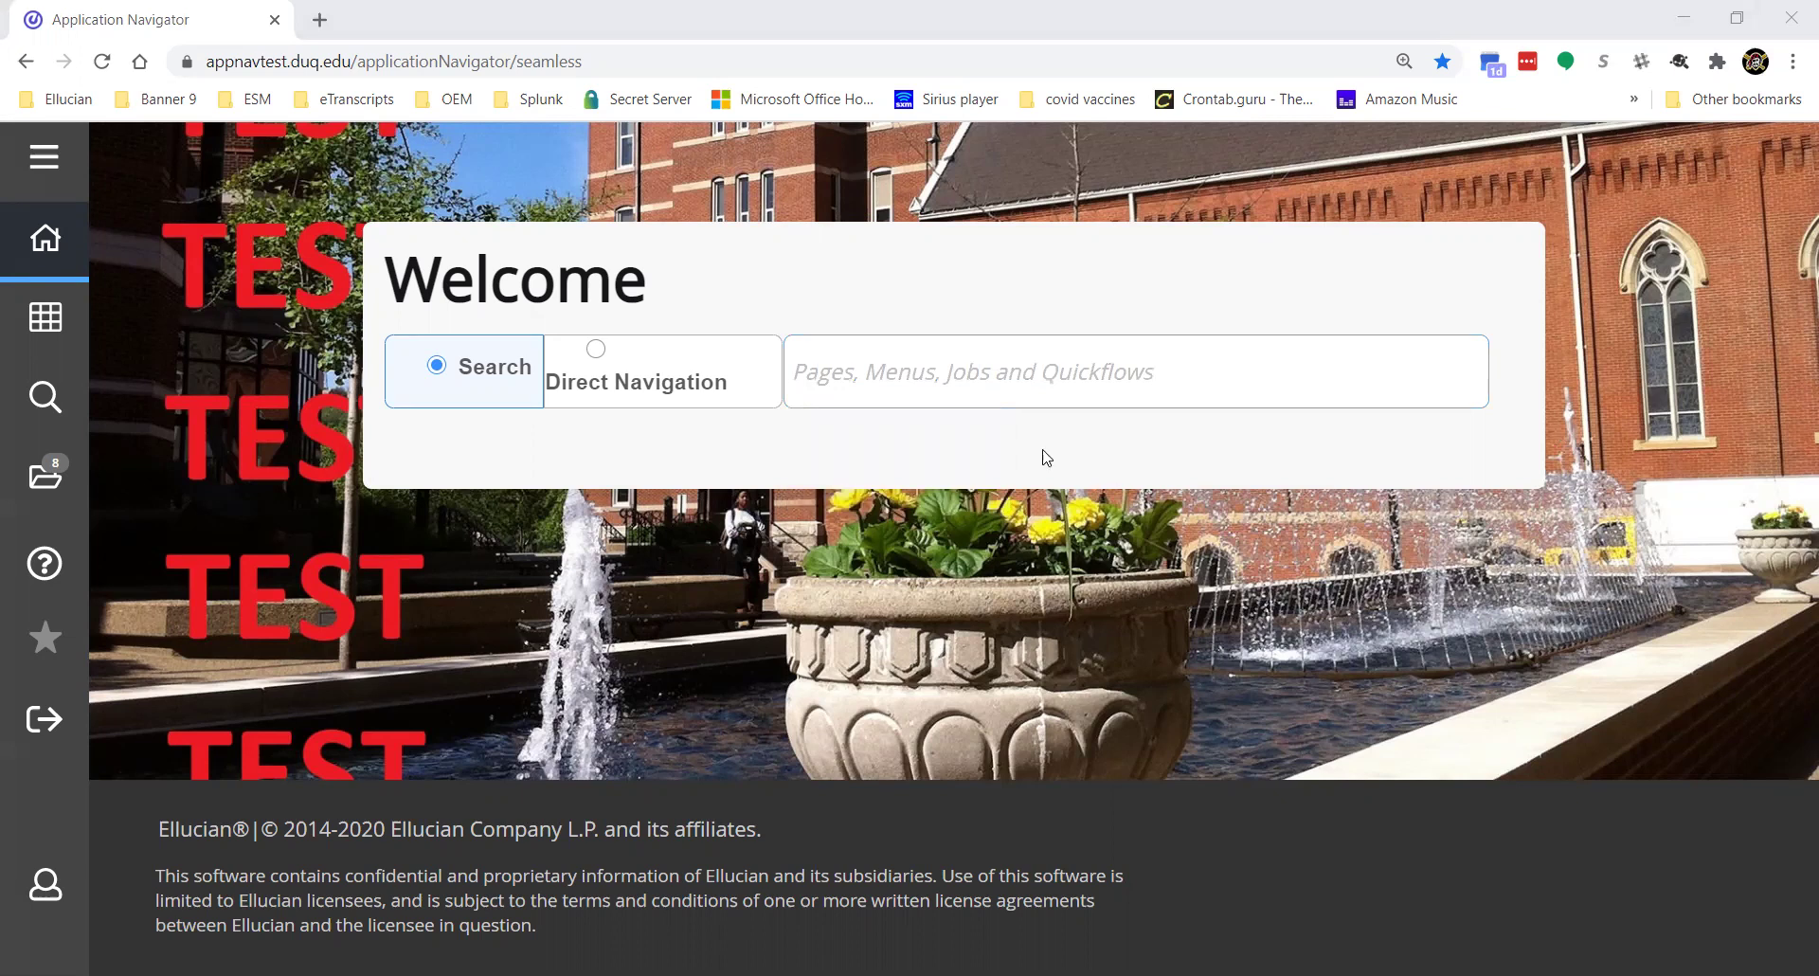
pyautogui.click(844, 384)
pyautogui.write('glrslct')
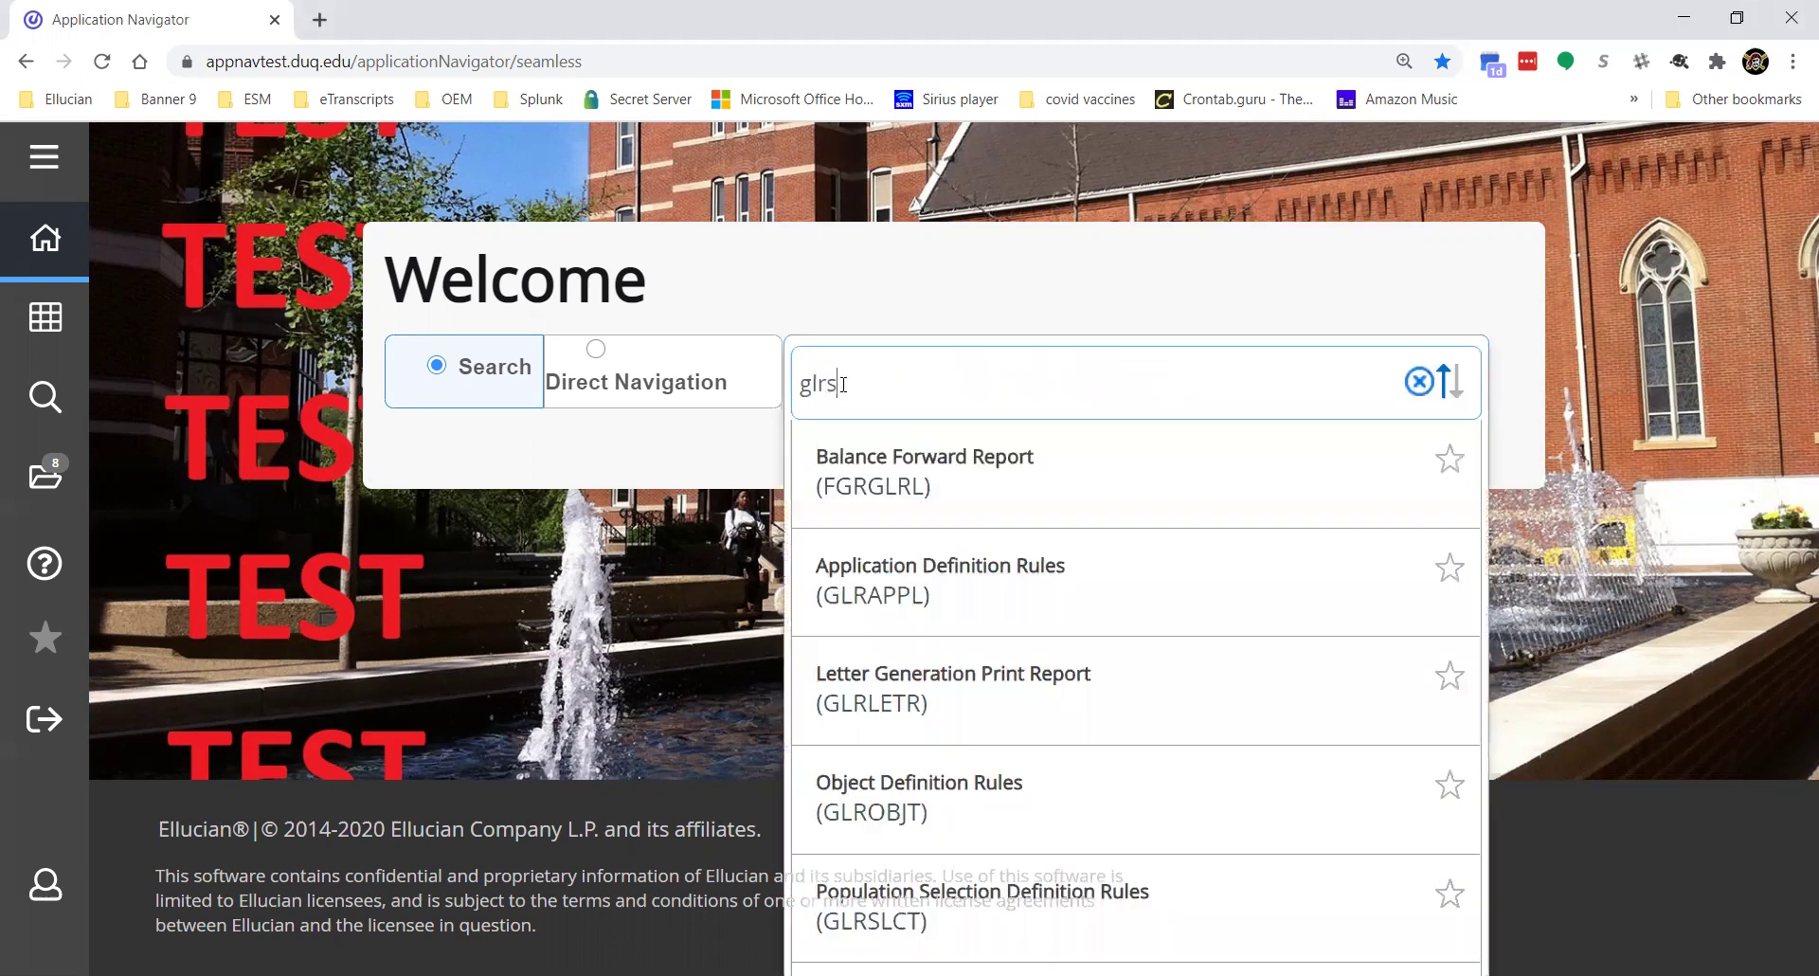
pyautogui.click(835, 446)
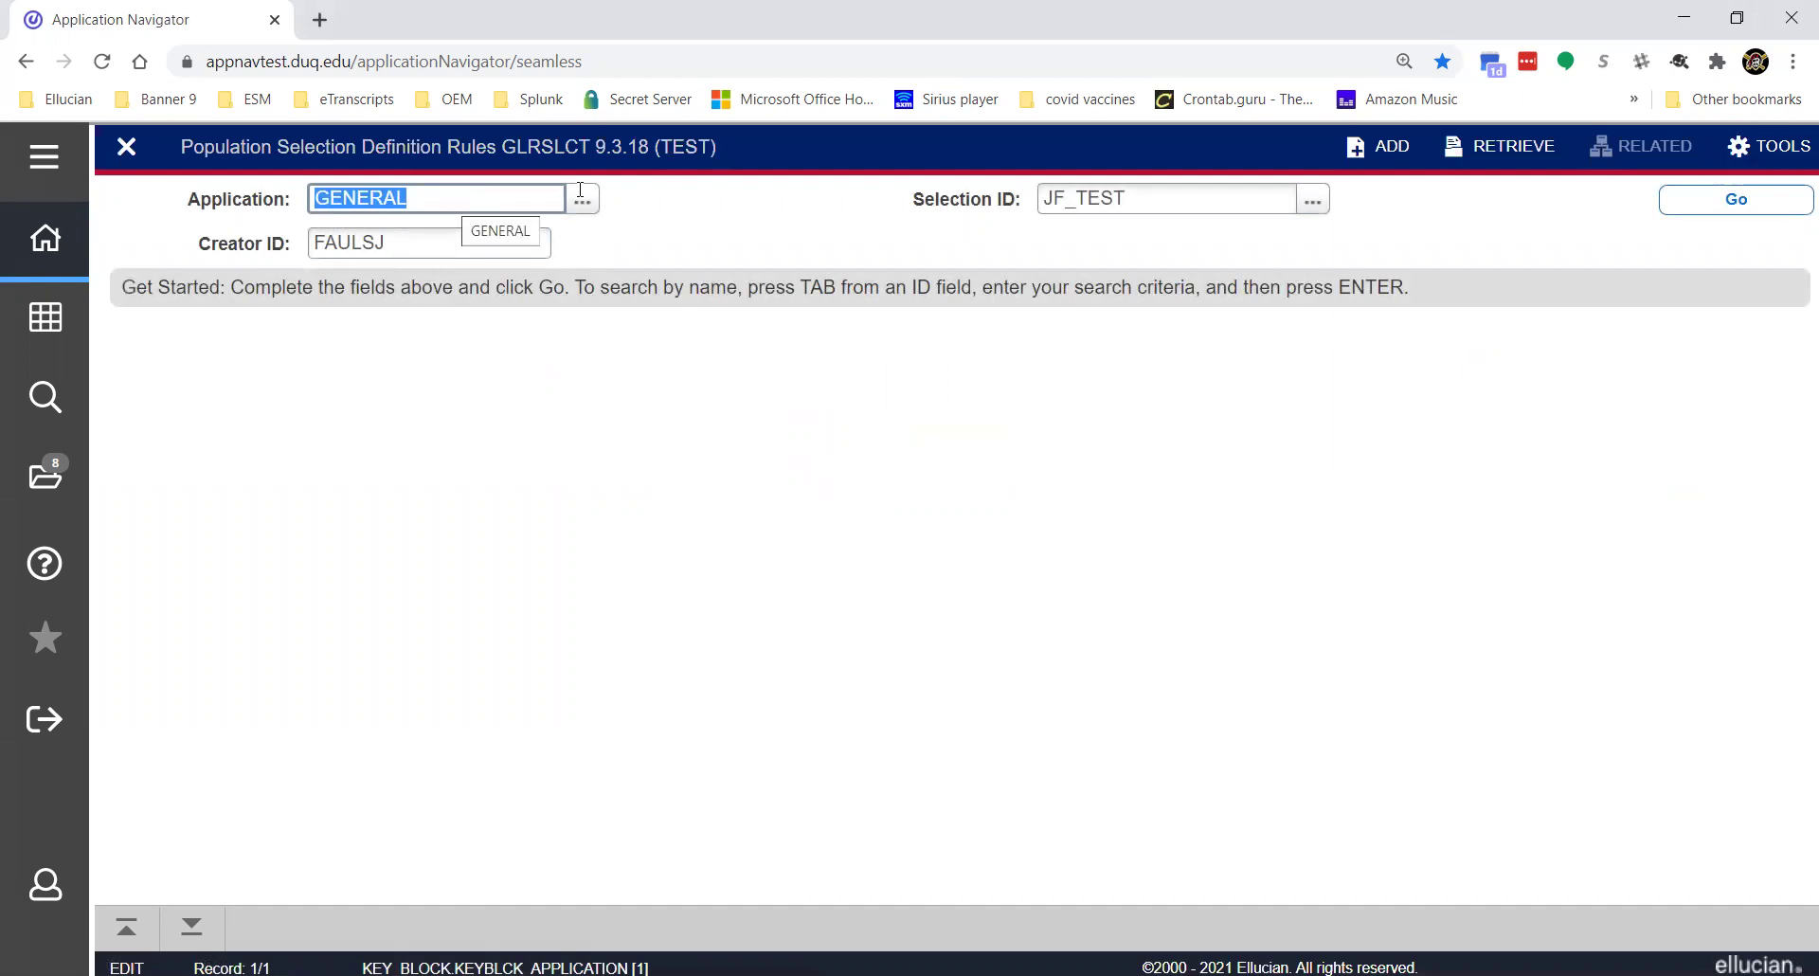
# - Load the JF_TEST population selection's details and save it
pyautogui.click(1755, 201)
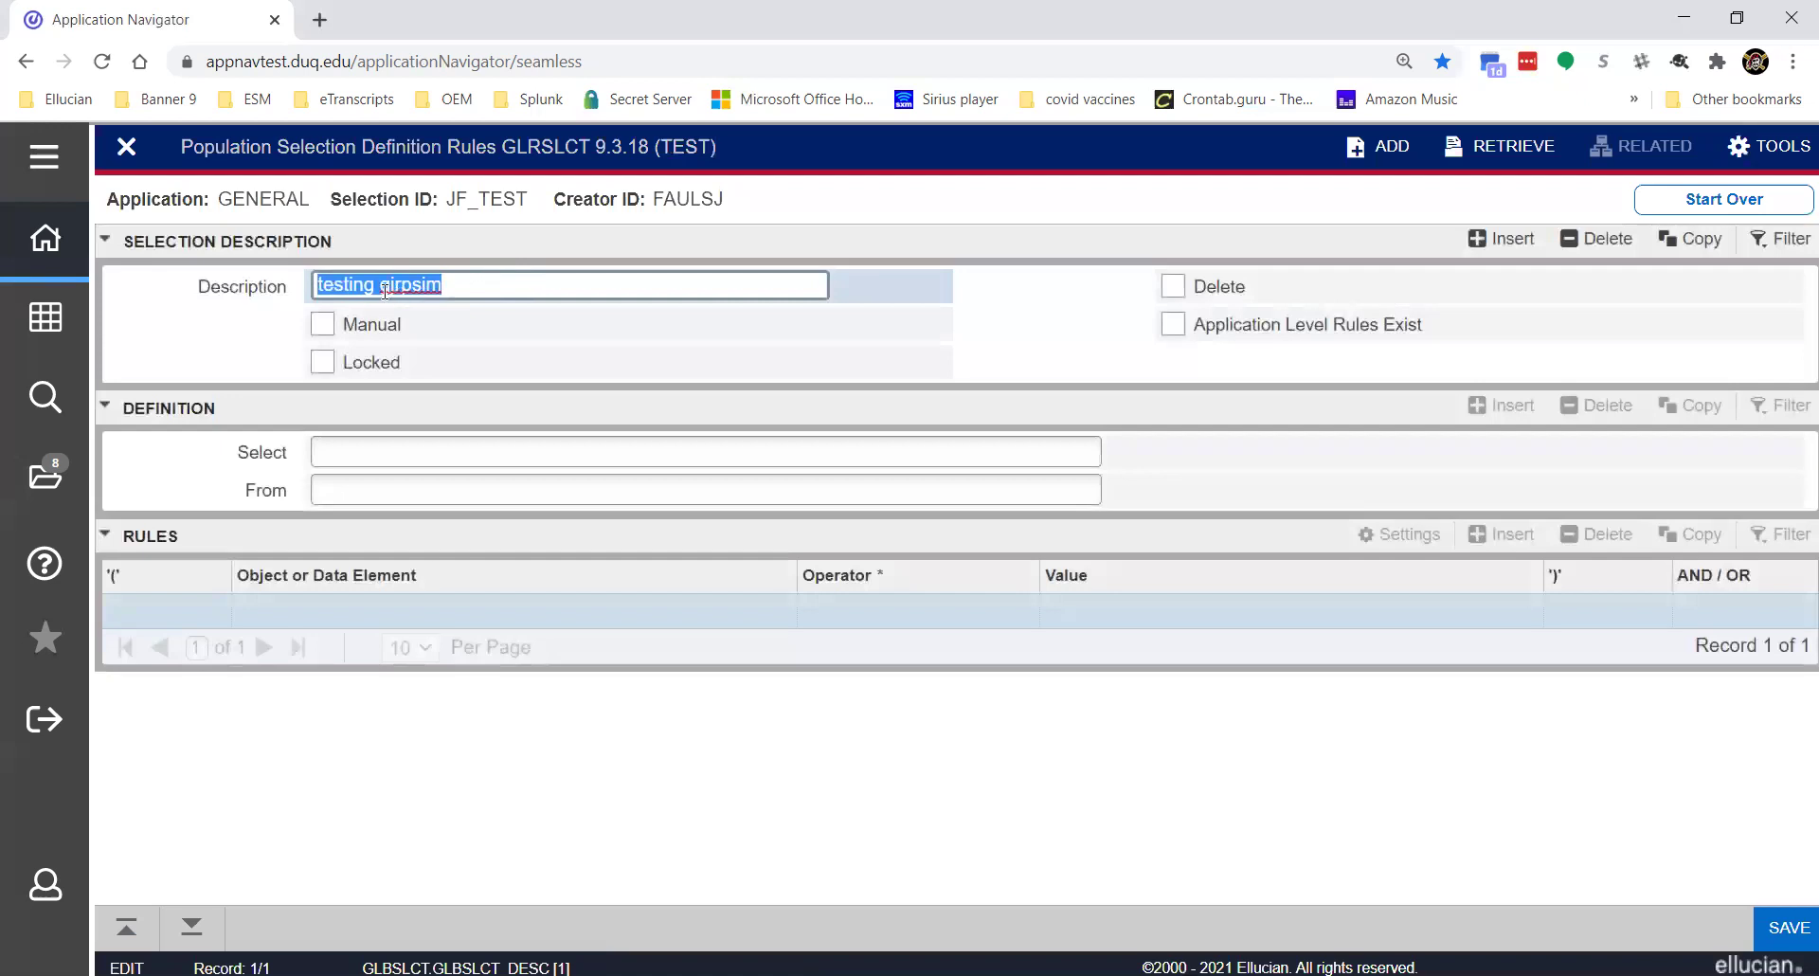
pyautogui.click(587, 272)
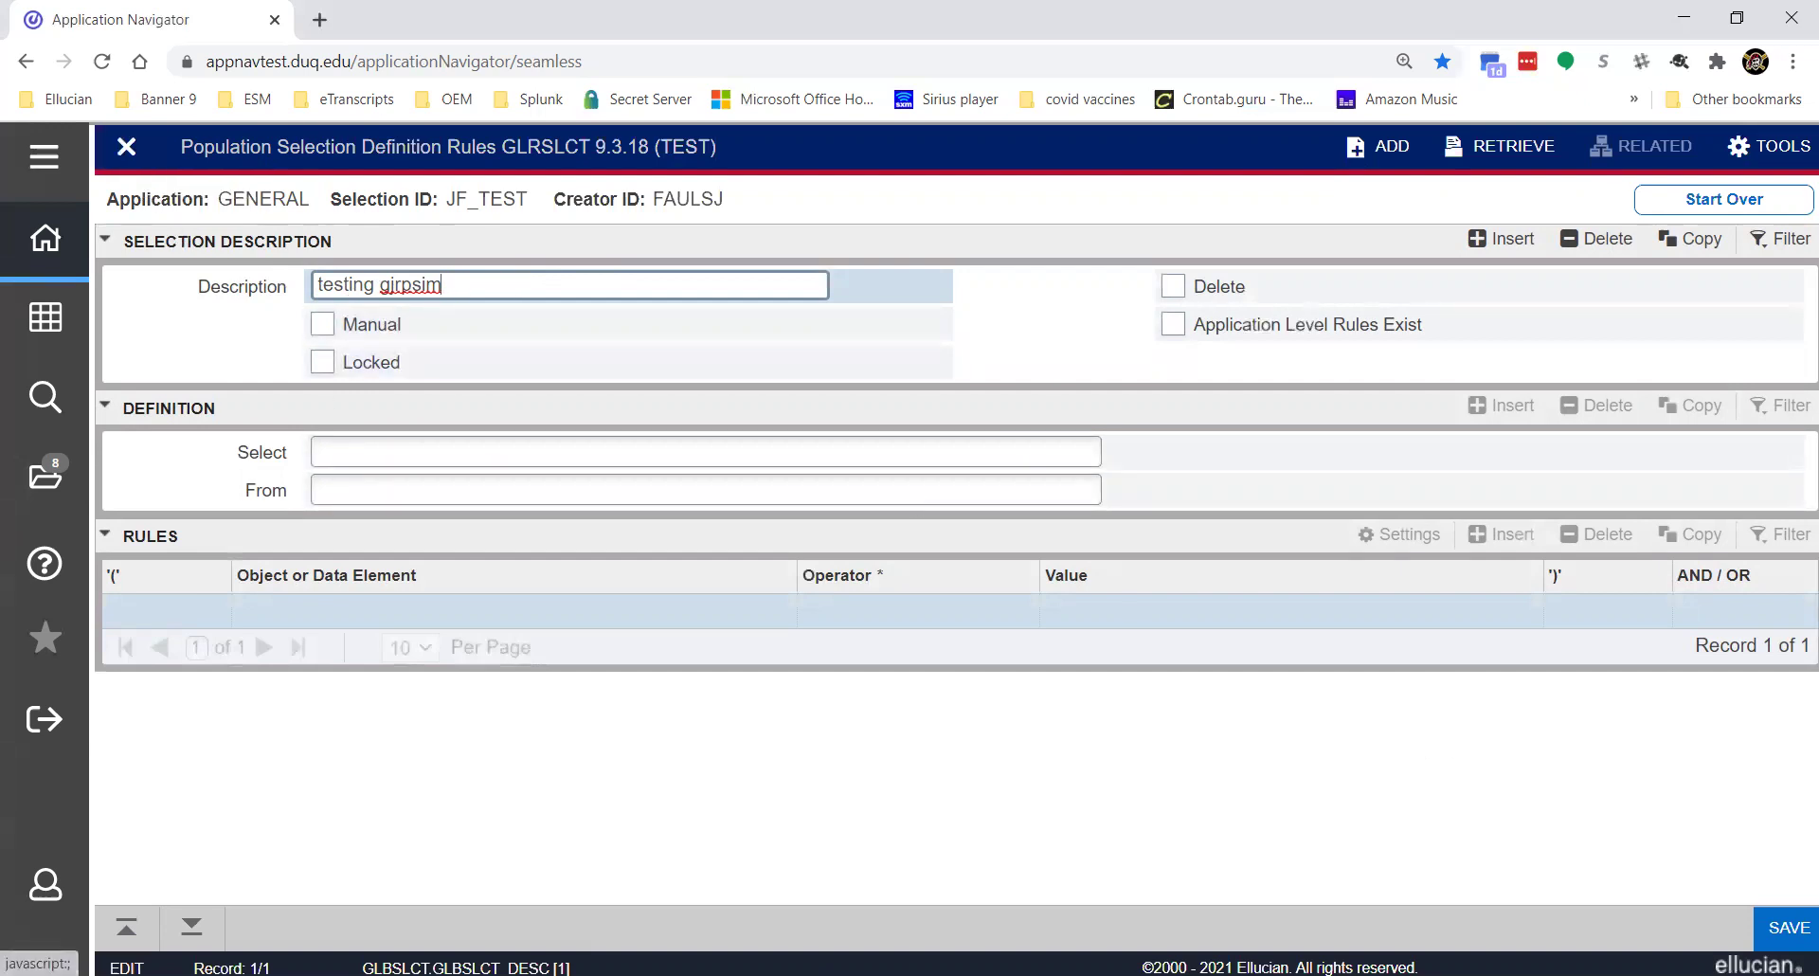
pyautogui.click(1787, 928)
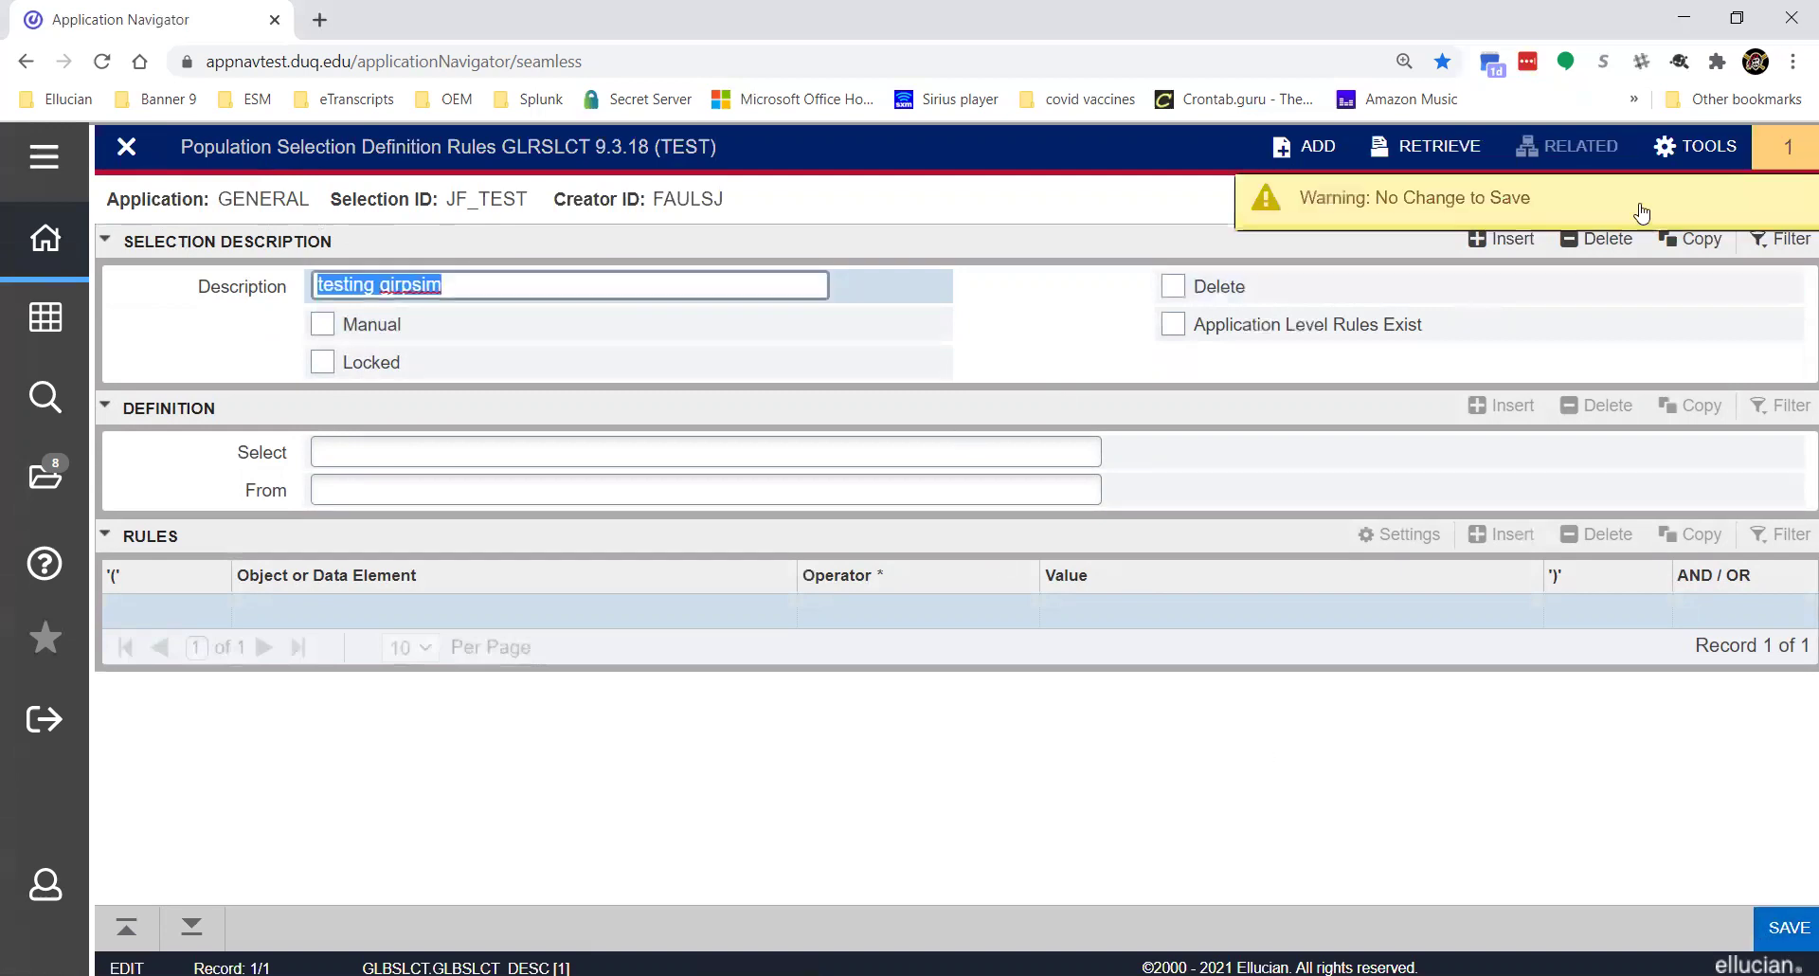
# - Close the selection page and open Import File to JobSub Server (GJAJFLU) via gjajflu
pyautogui.click(148, 150)
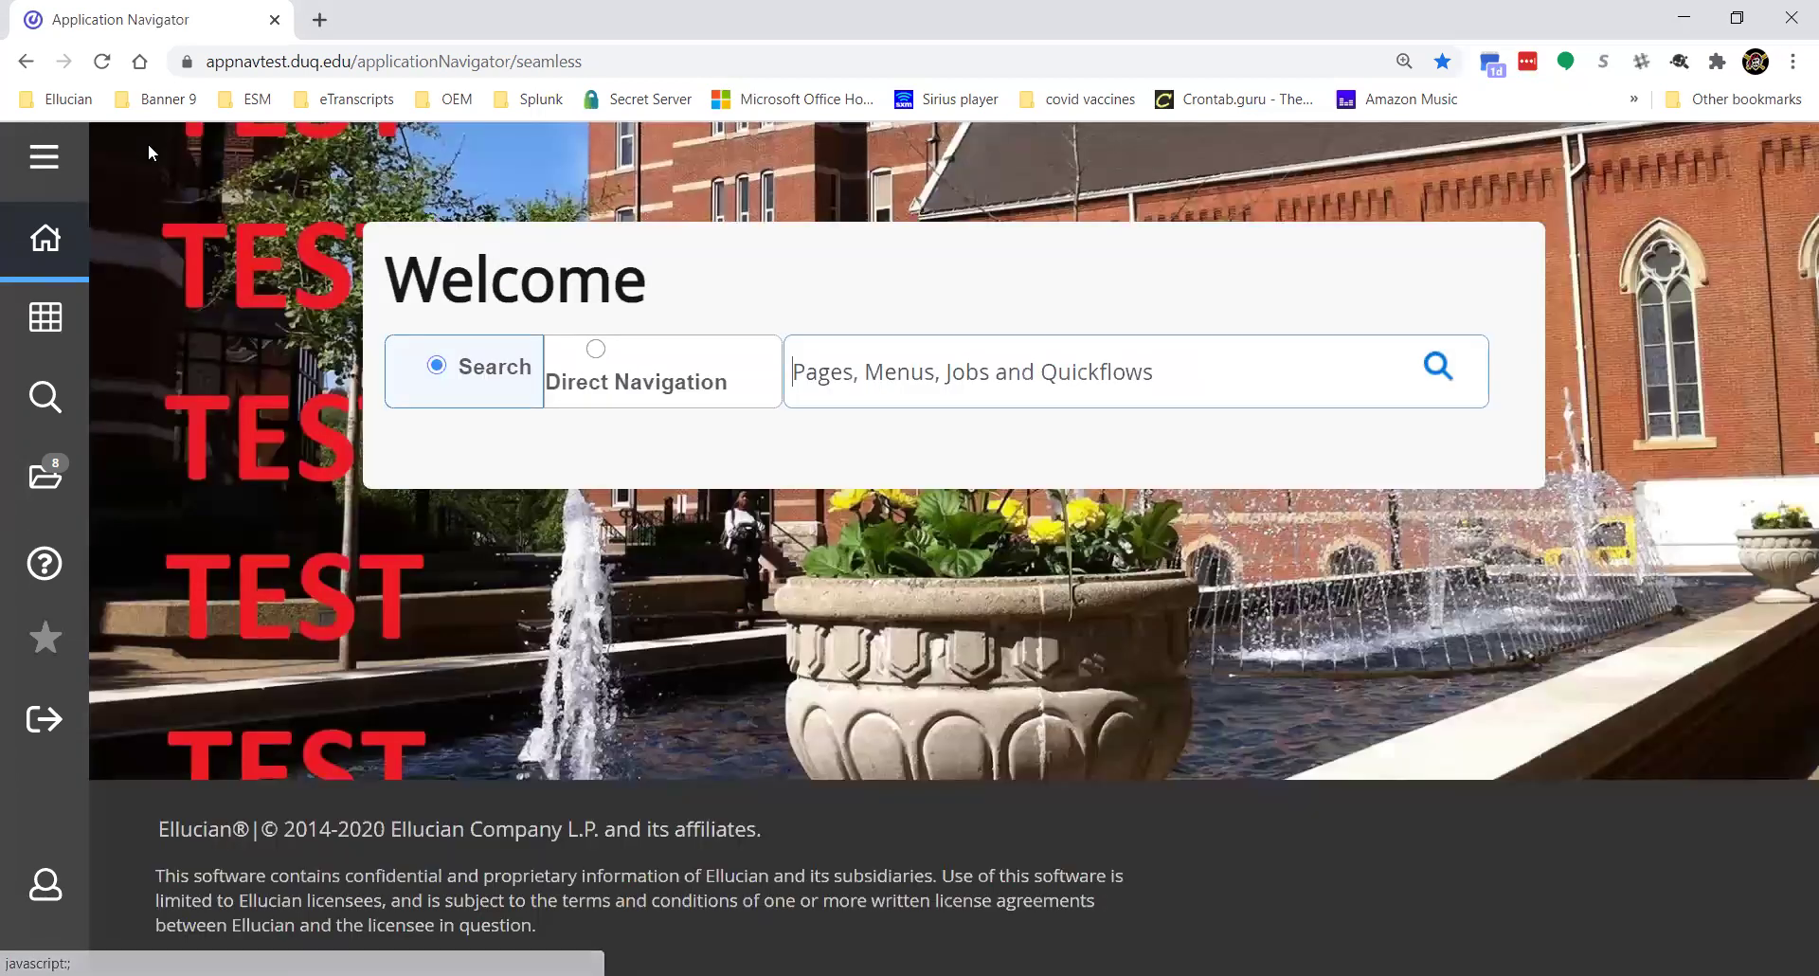
pyautogui.click(983, 360)
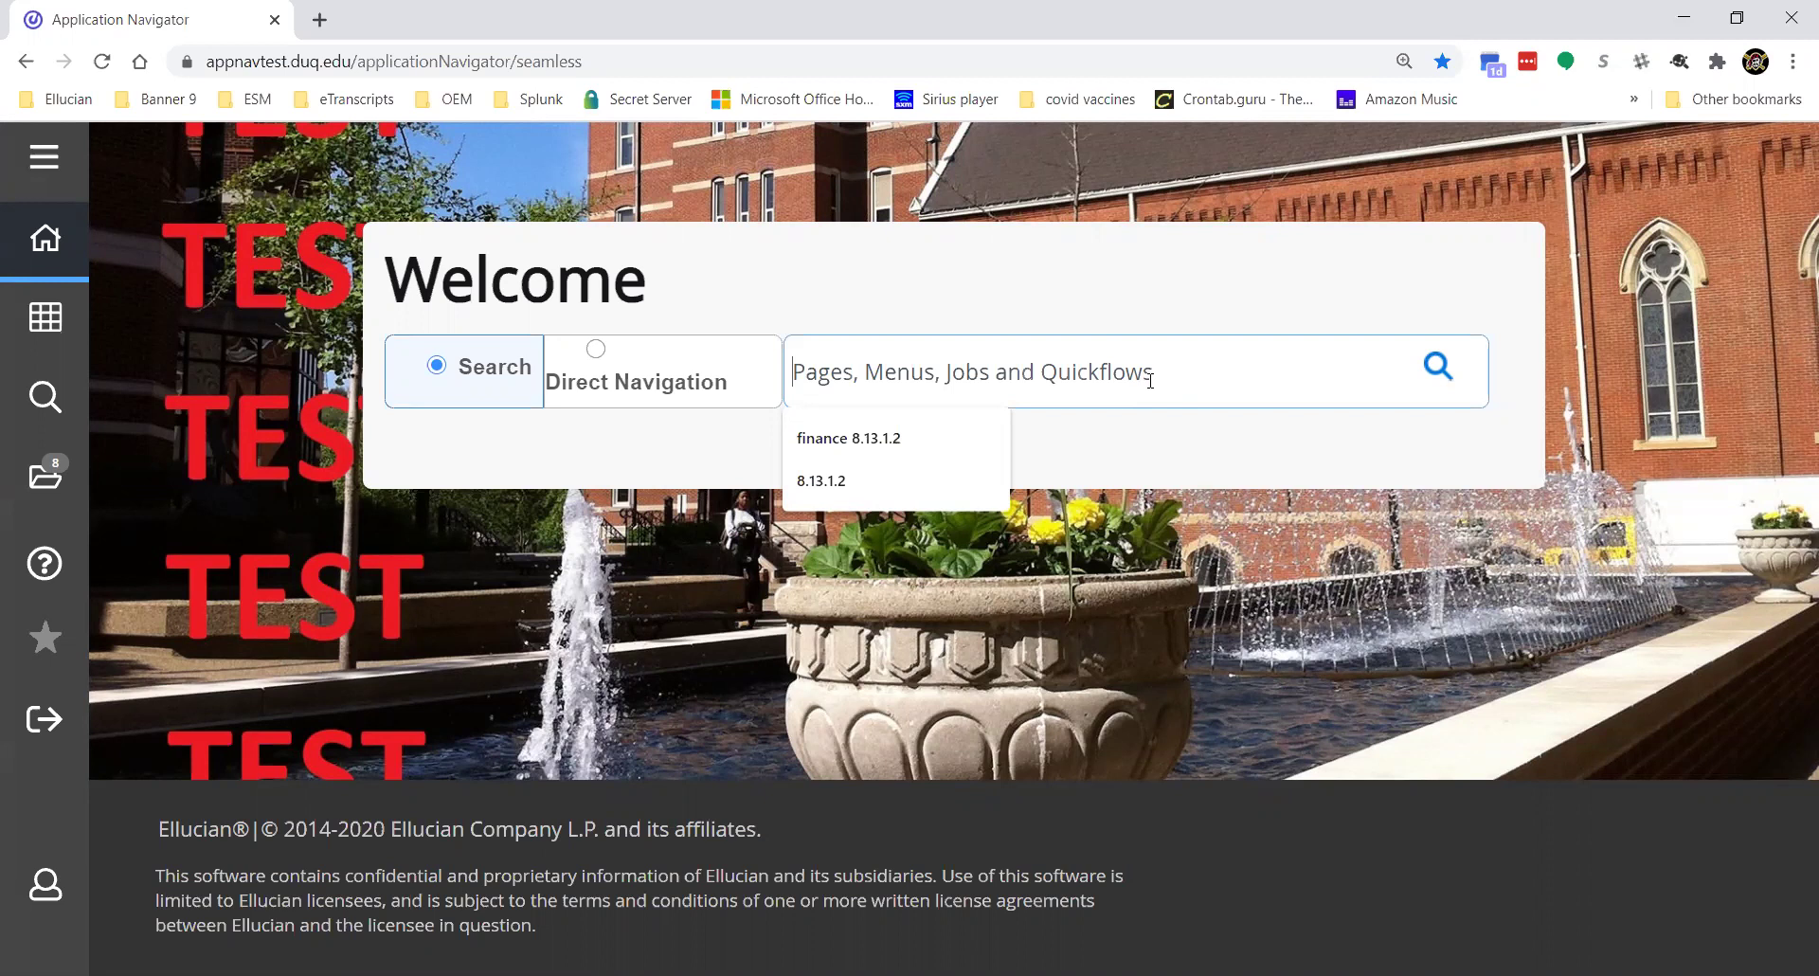
pyautogui.write('gjajf')
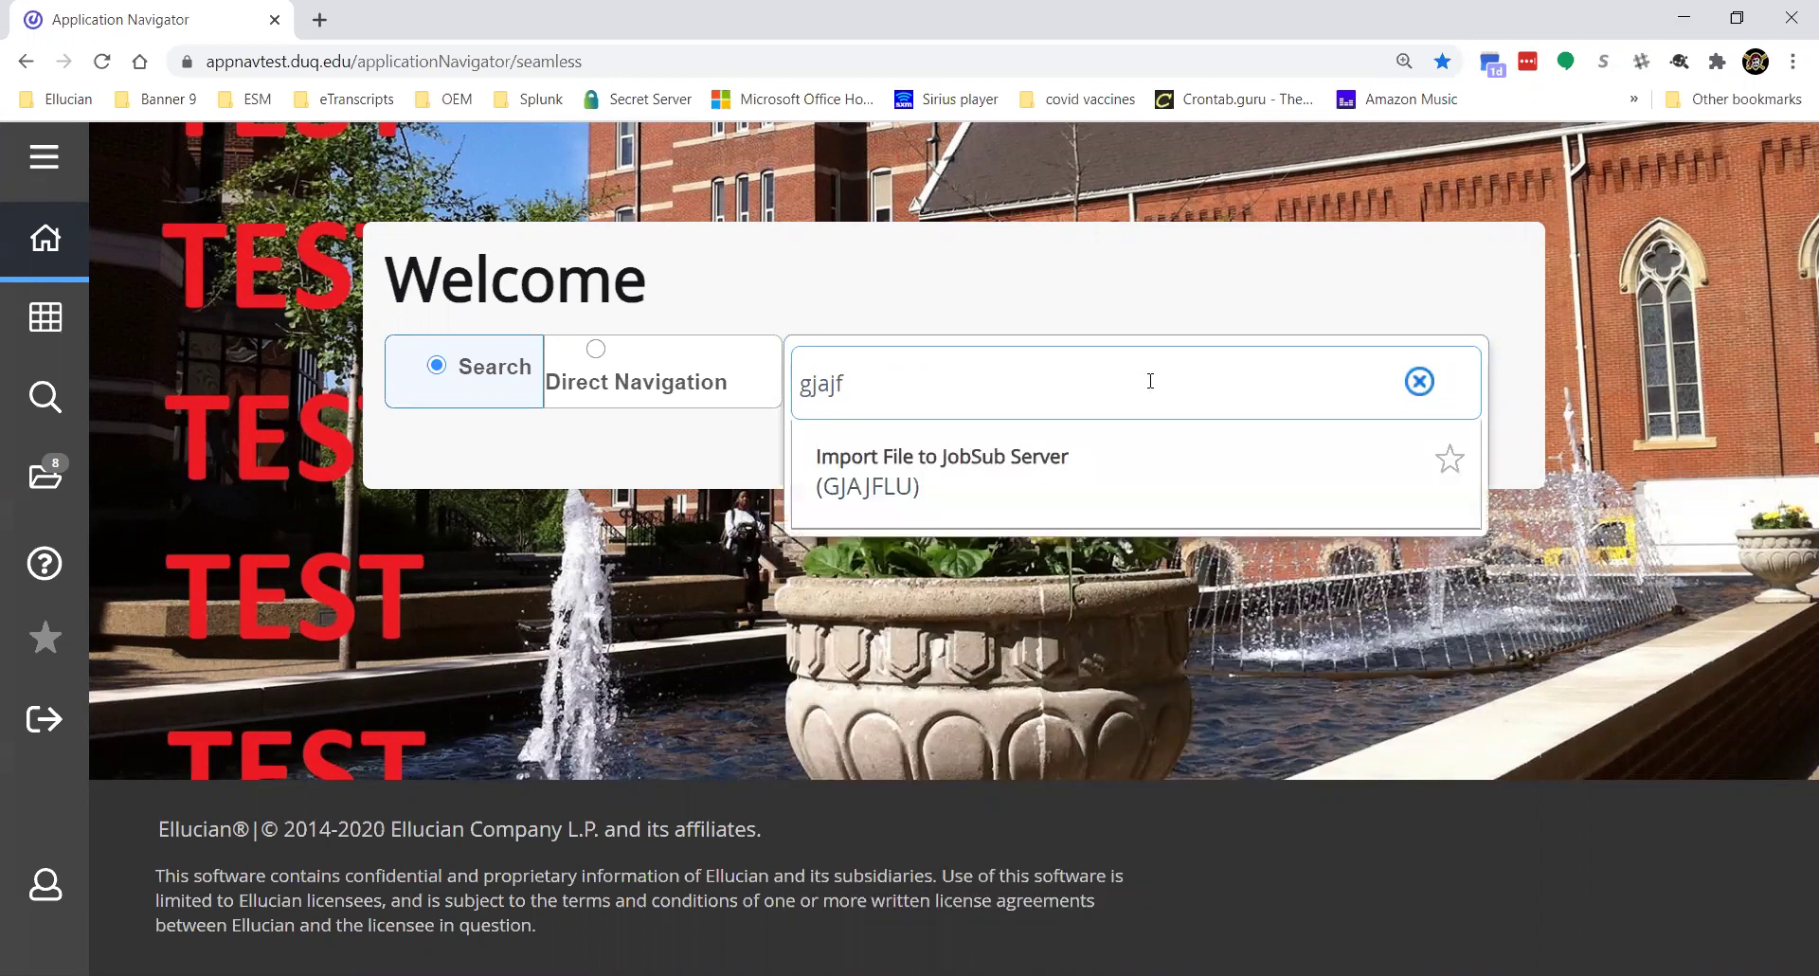
pyautogui.write('lu')
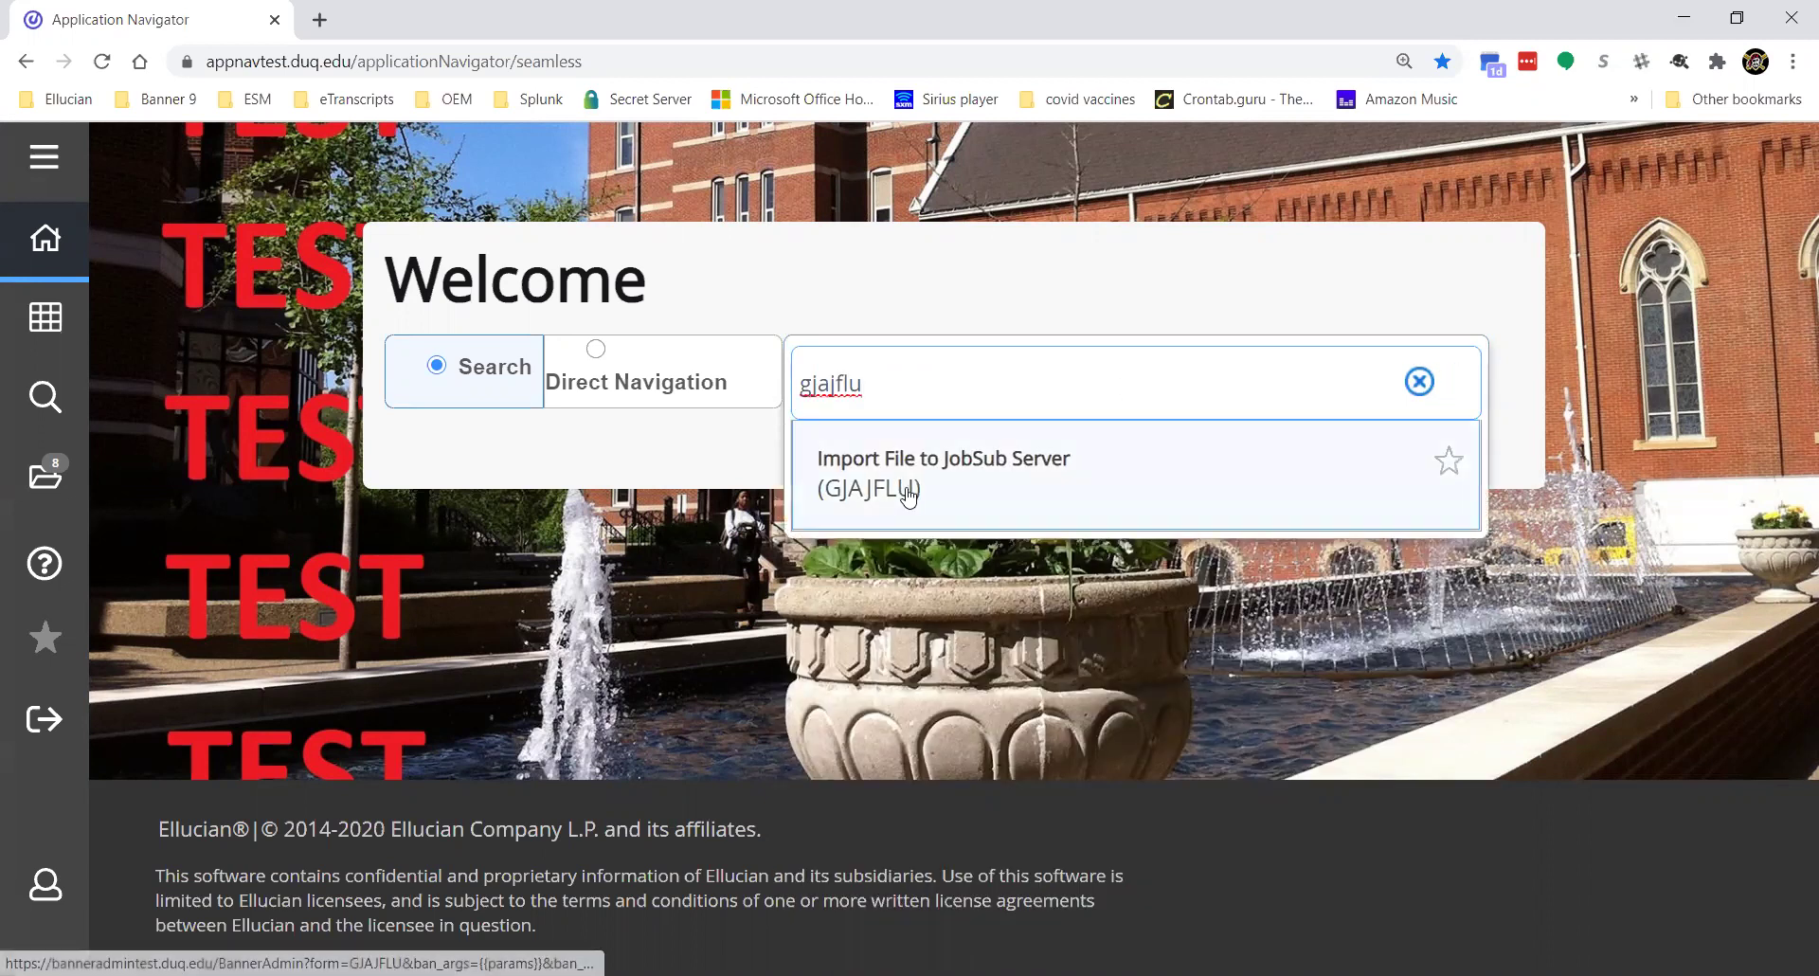
pyautogui.click(908, 492)
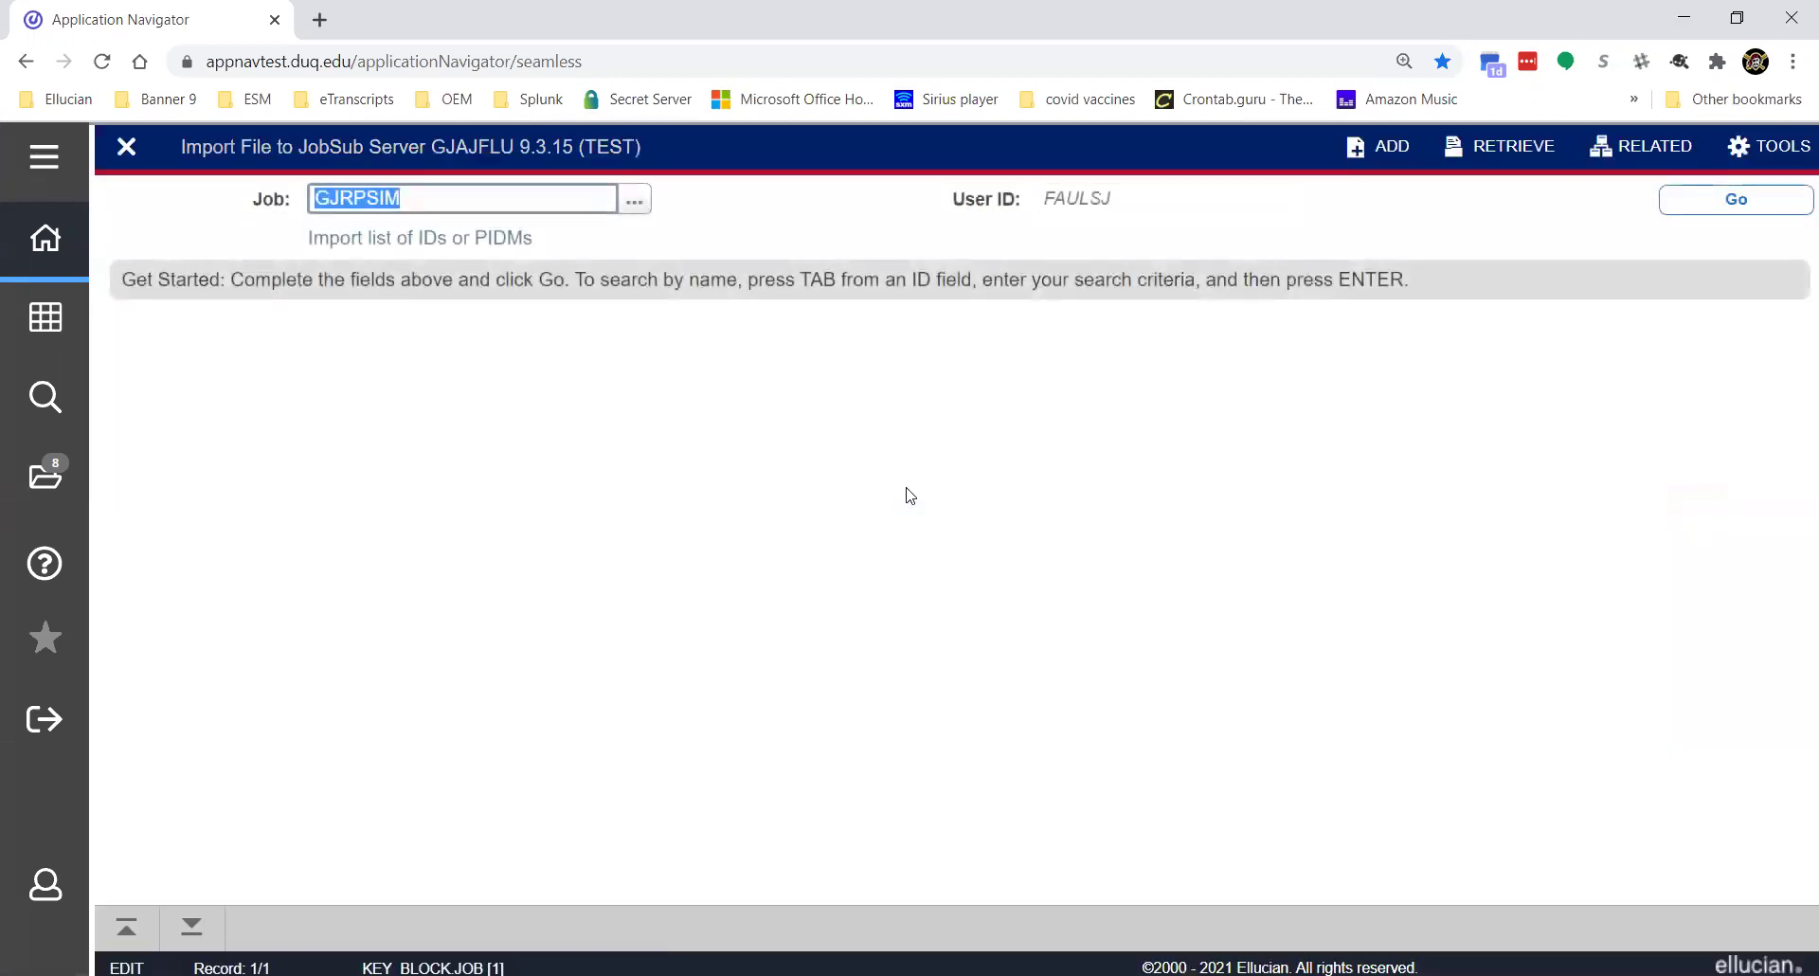
# - Load GJRPSIM's file imports, showing test-1.csv as record 1 of 3
pyautogui.click(440, 197)
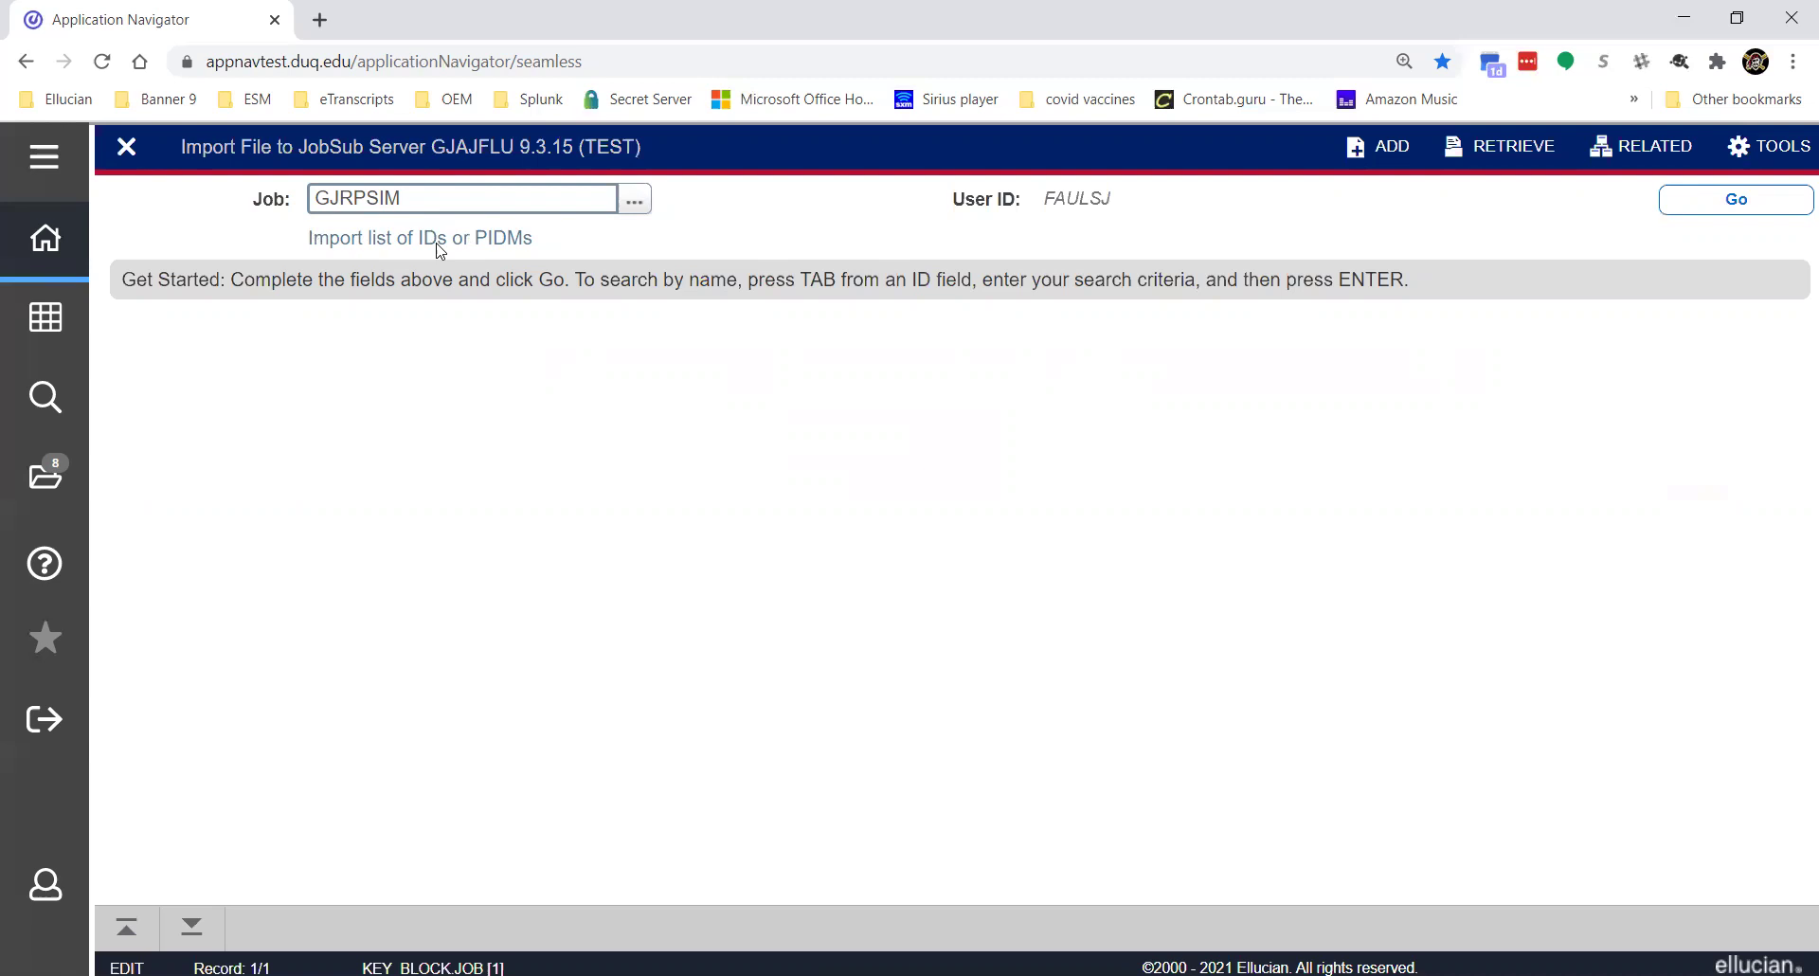
pyautogui.click(1735, 202)
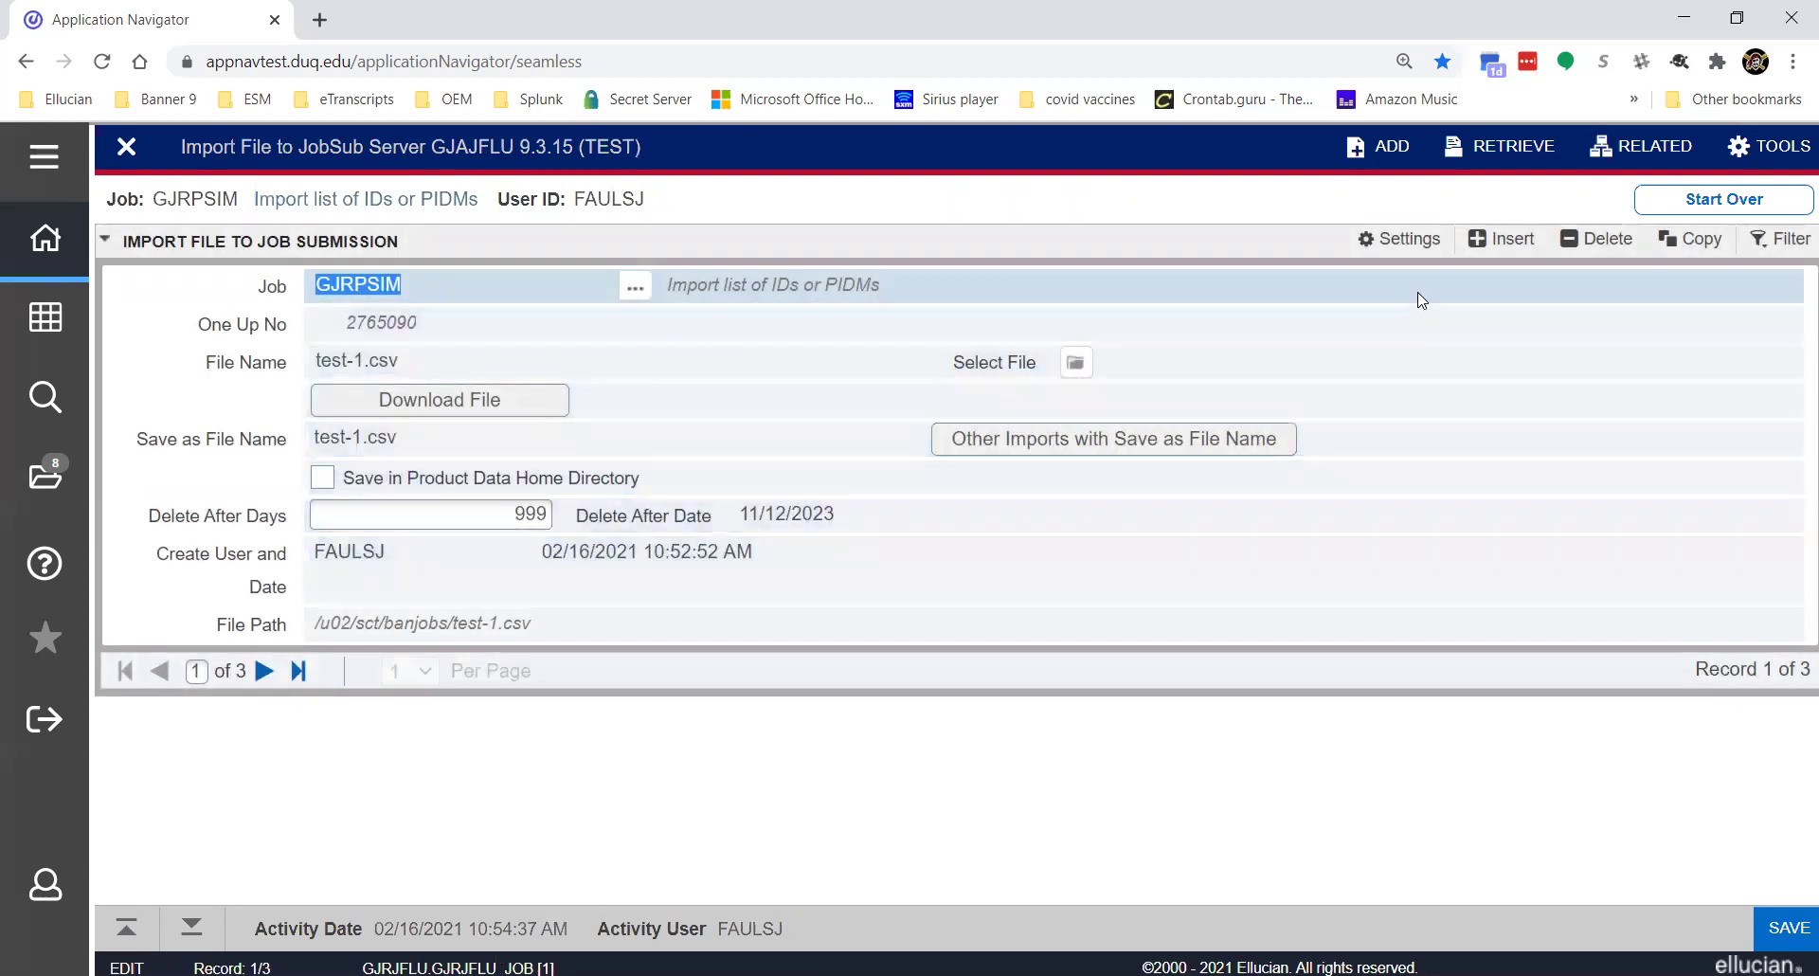
# - Insert a new GJRPSIM import record and attach test-1.csv from Downloads
pyautogui.click(1493, 241)
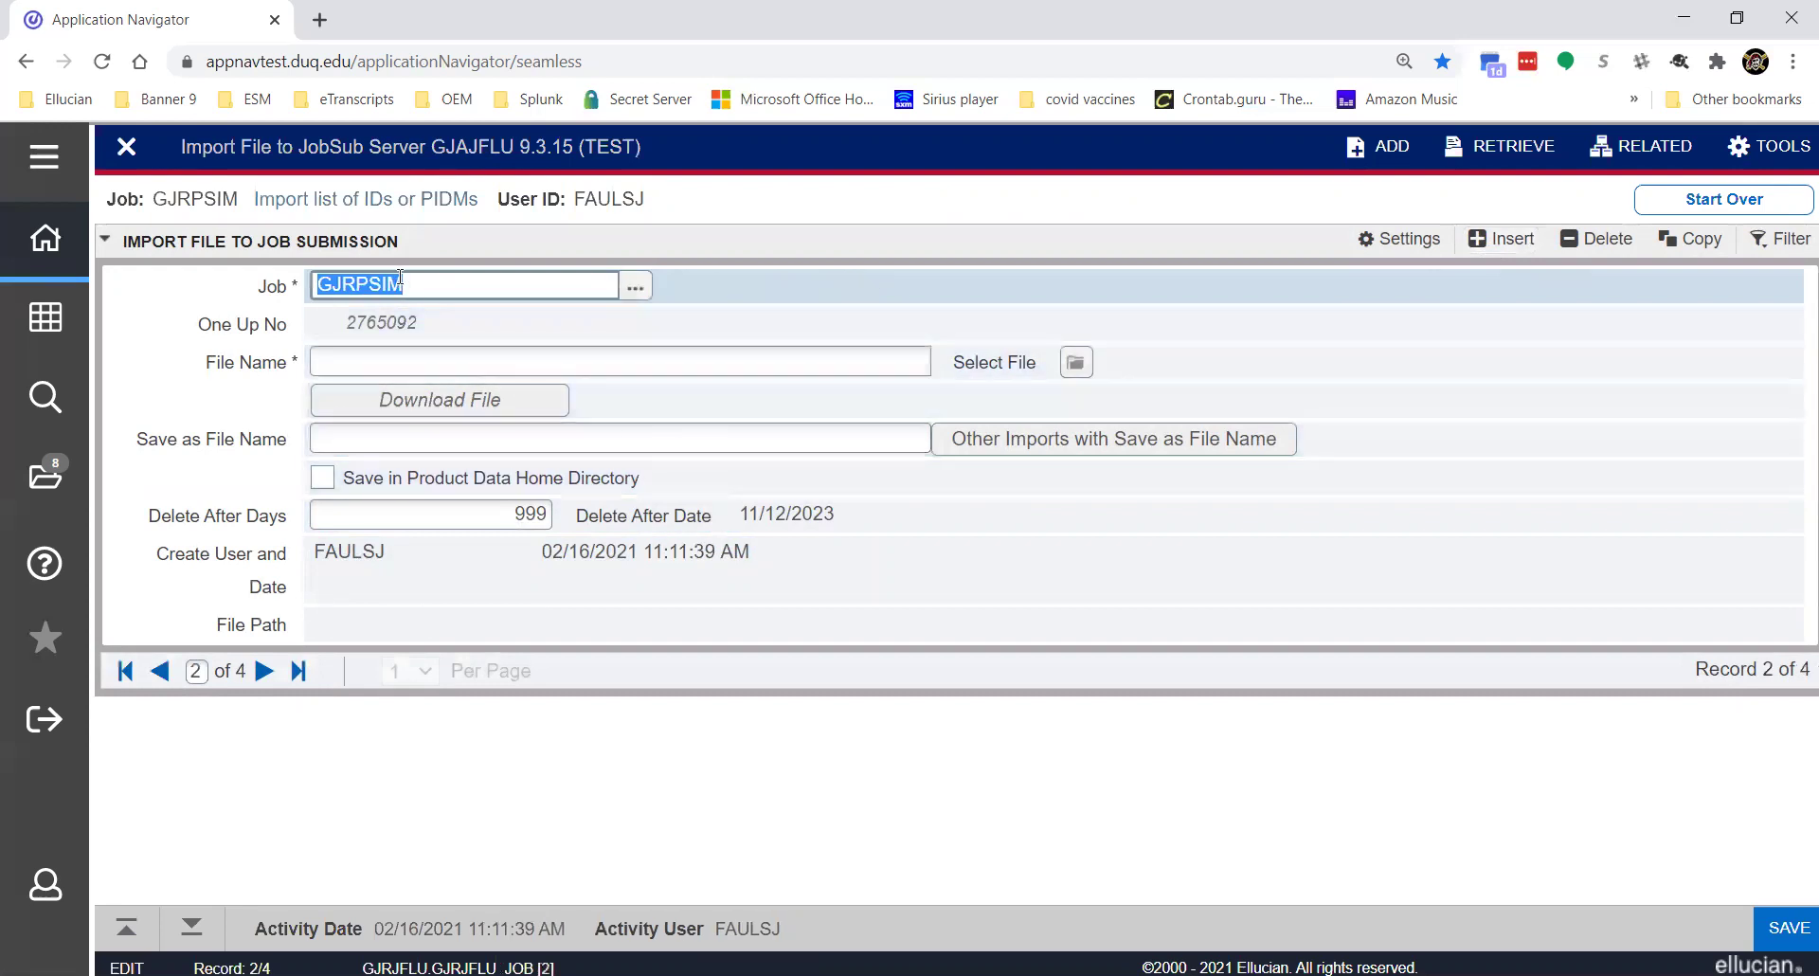
pyautogui.click(403, 353)
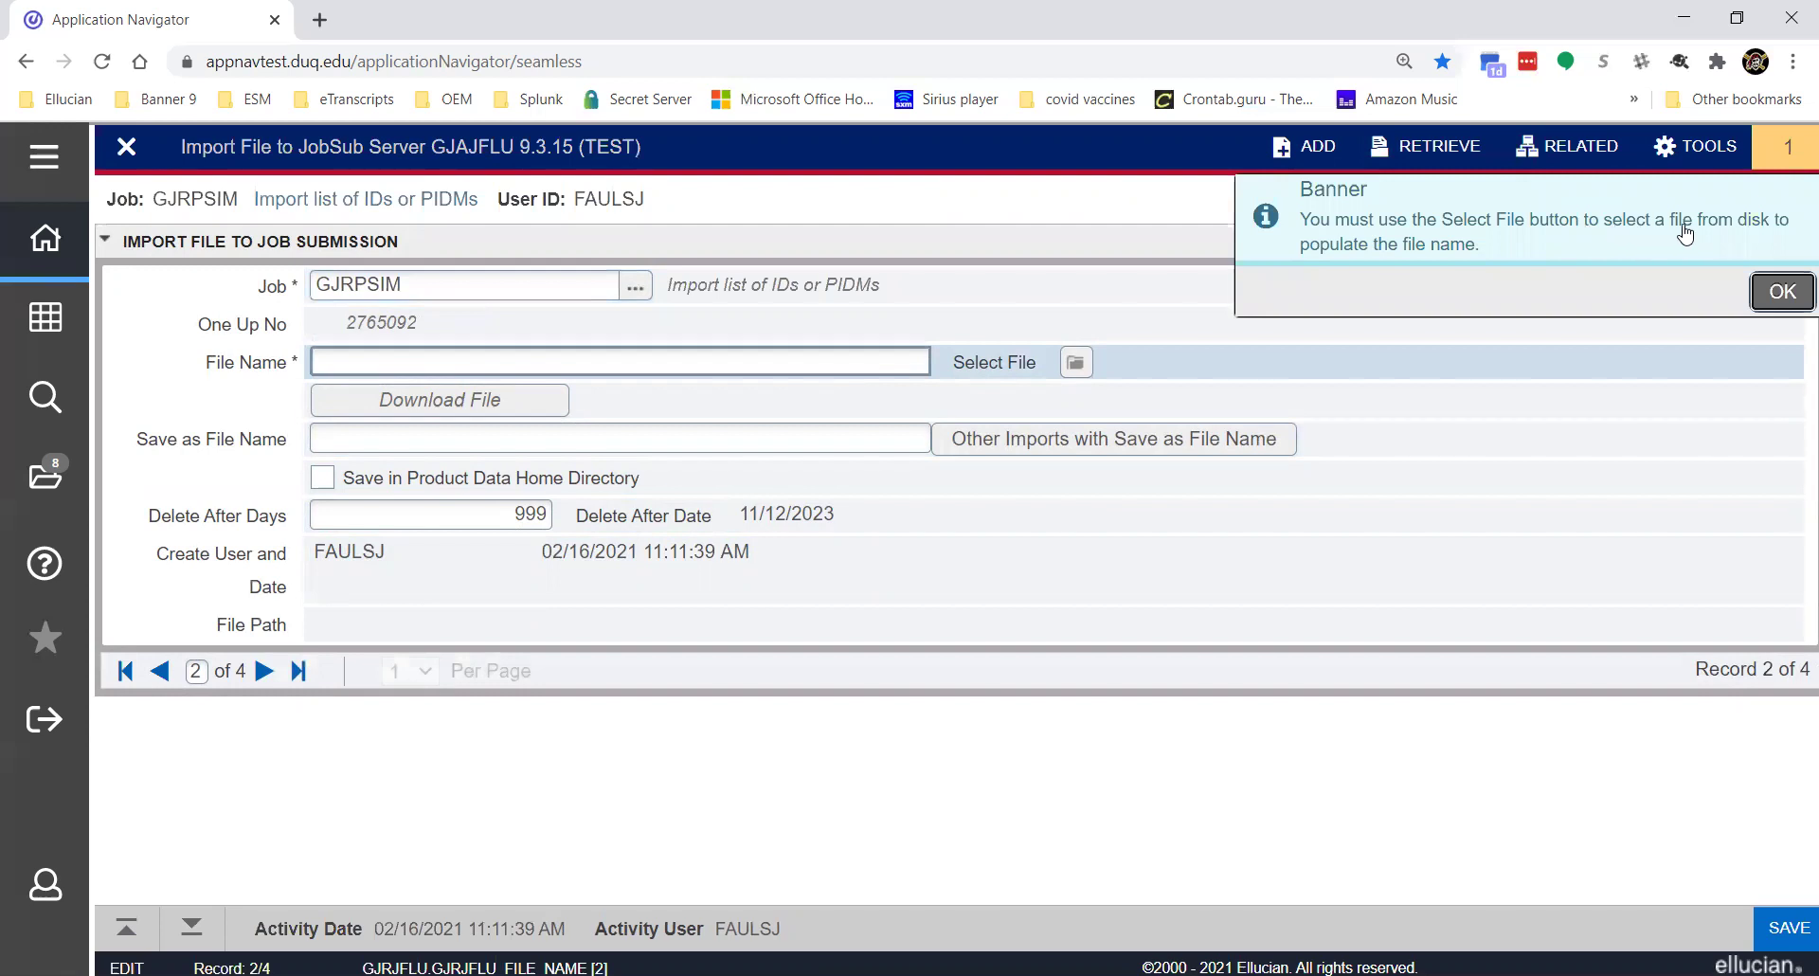
pyautogui.click(1782, 294)
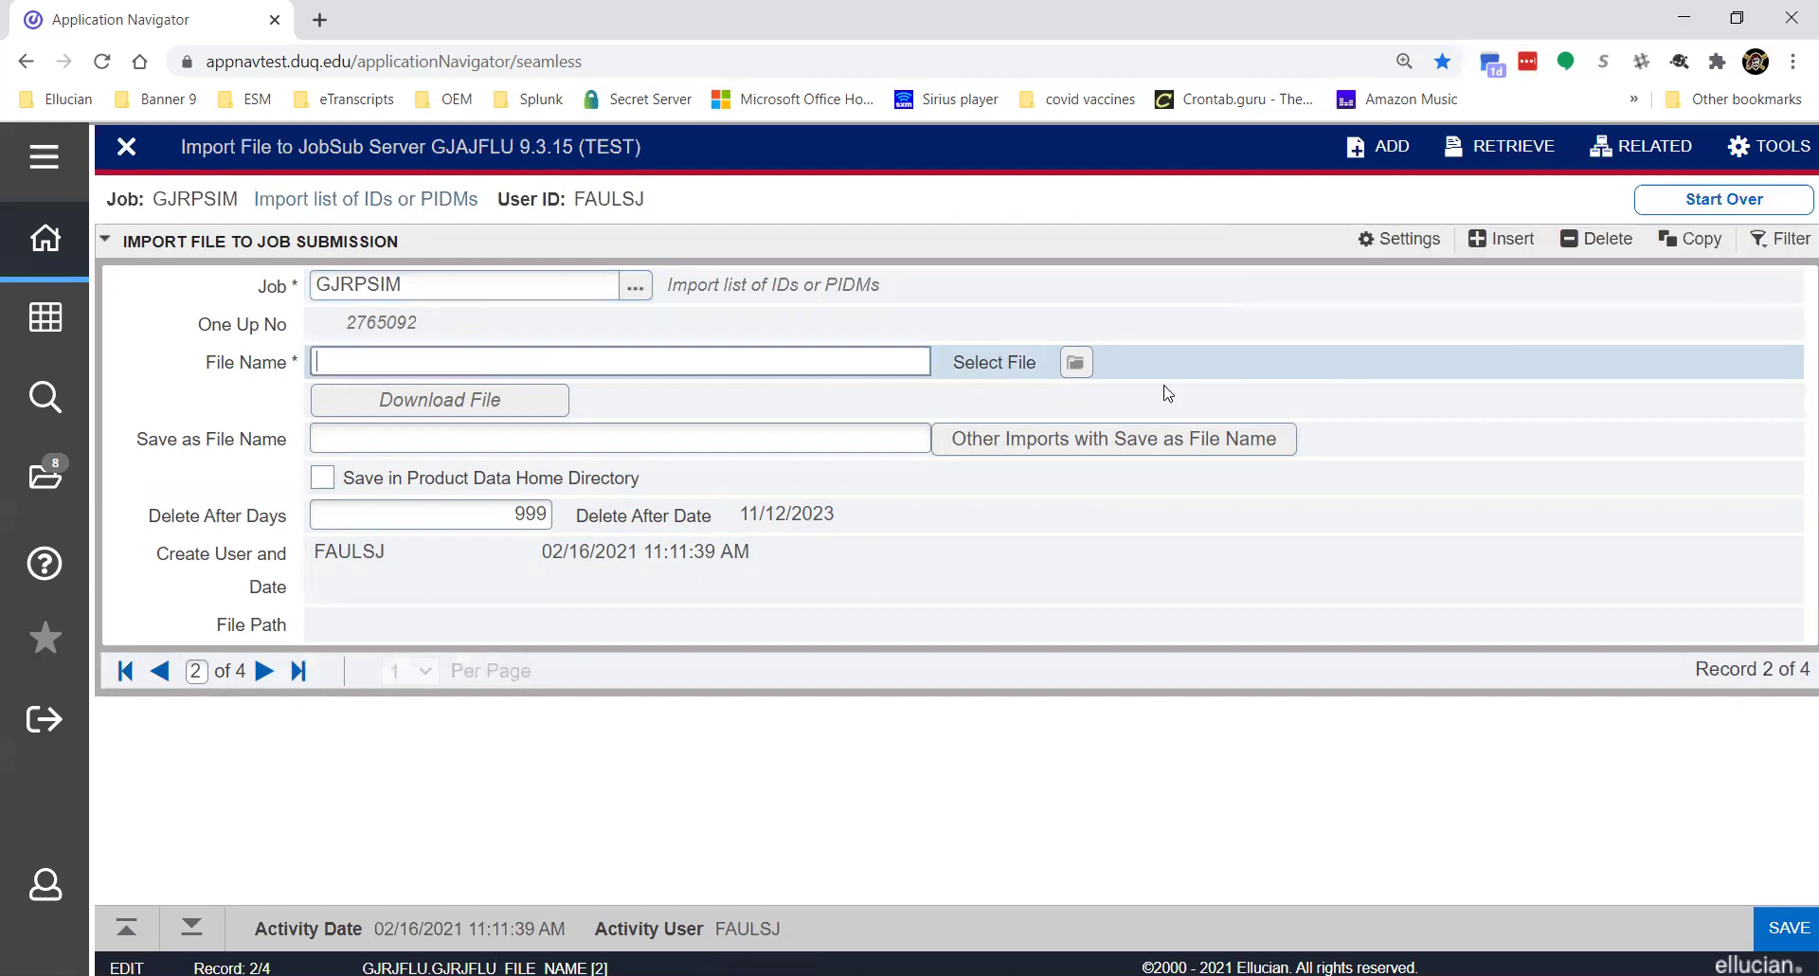
pyautogui.click(1077, 363)
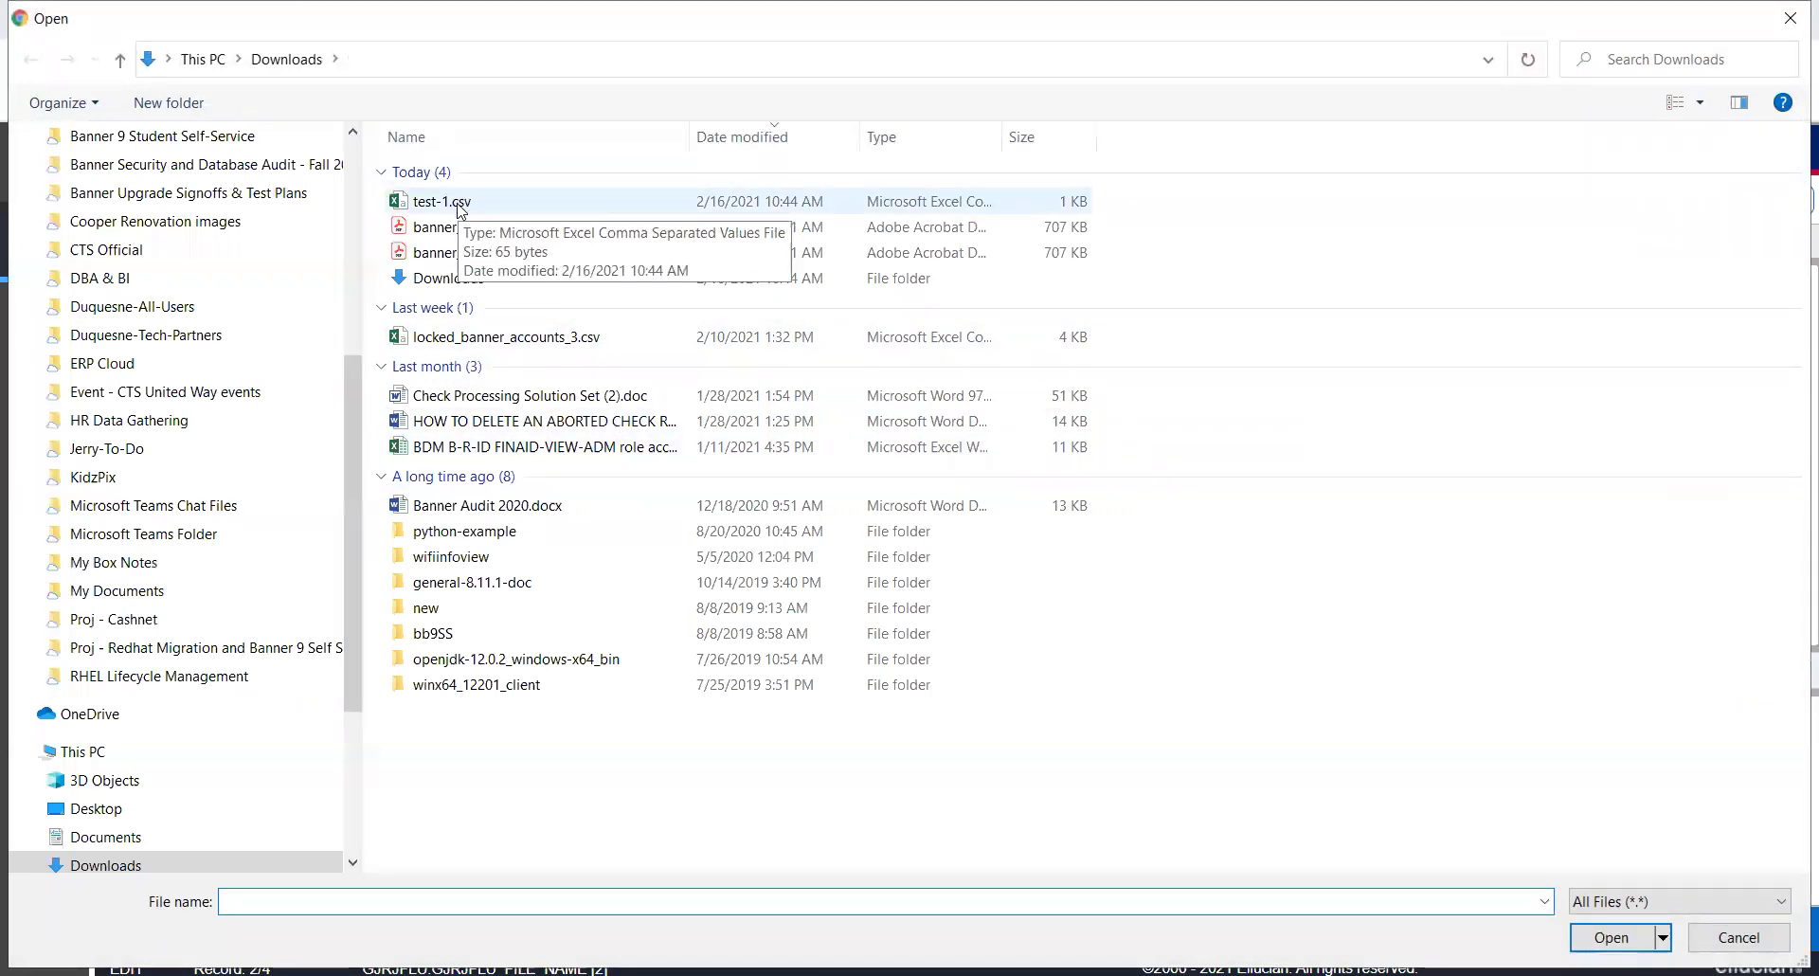
pyautogui.click(461, 210)
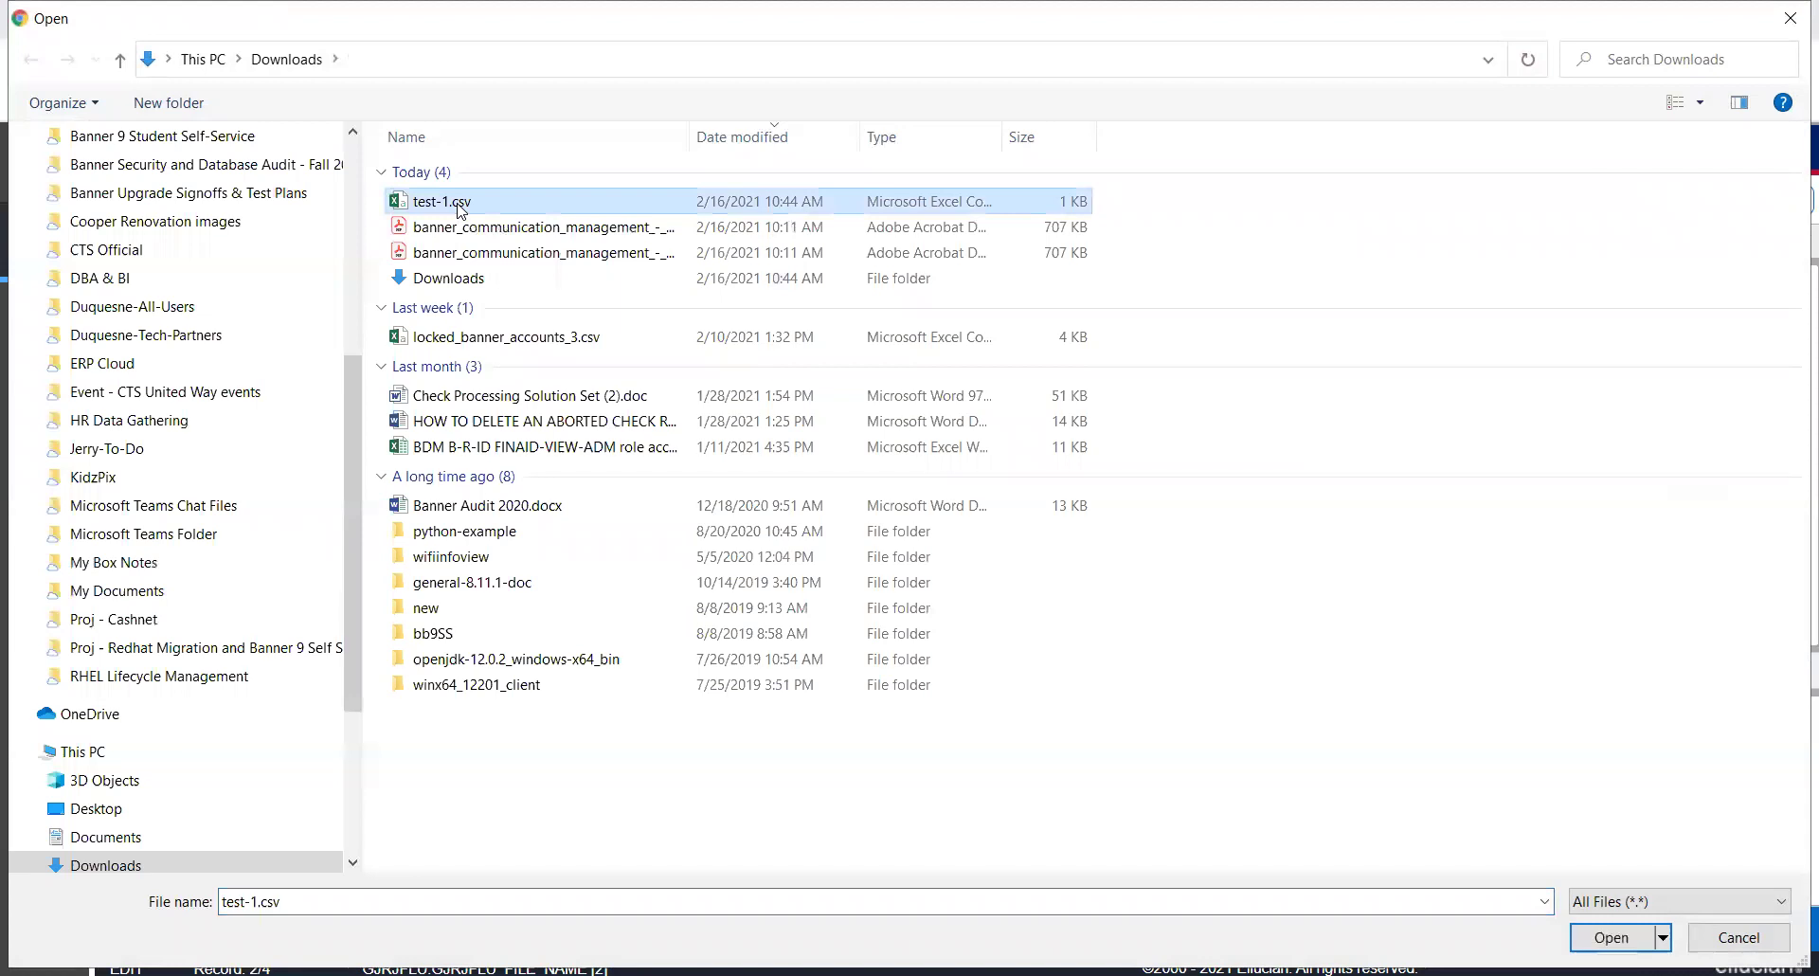
pyautogui.click(461, 209)
pyautogui.doubleClick(533, 205)
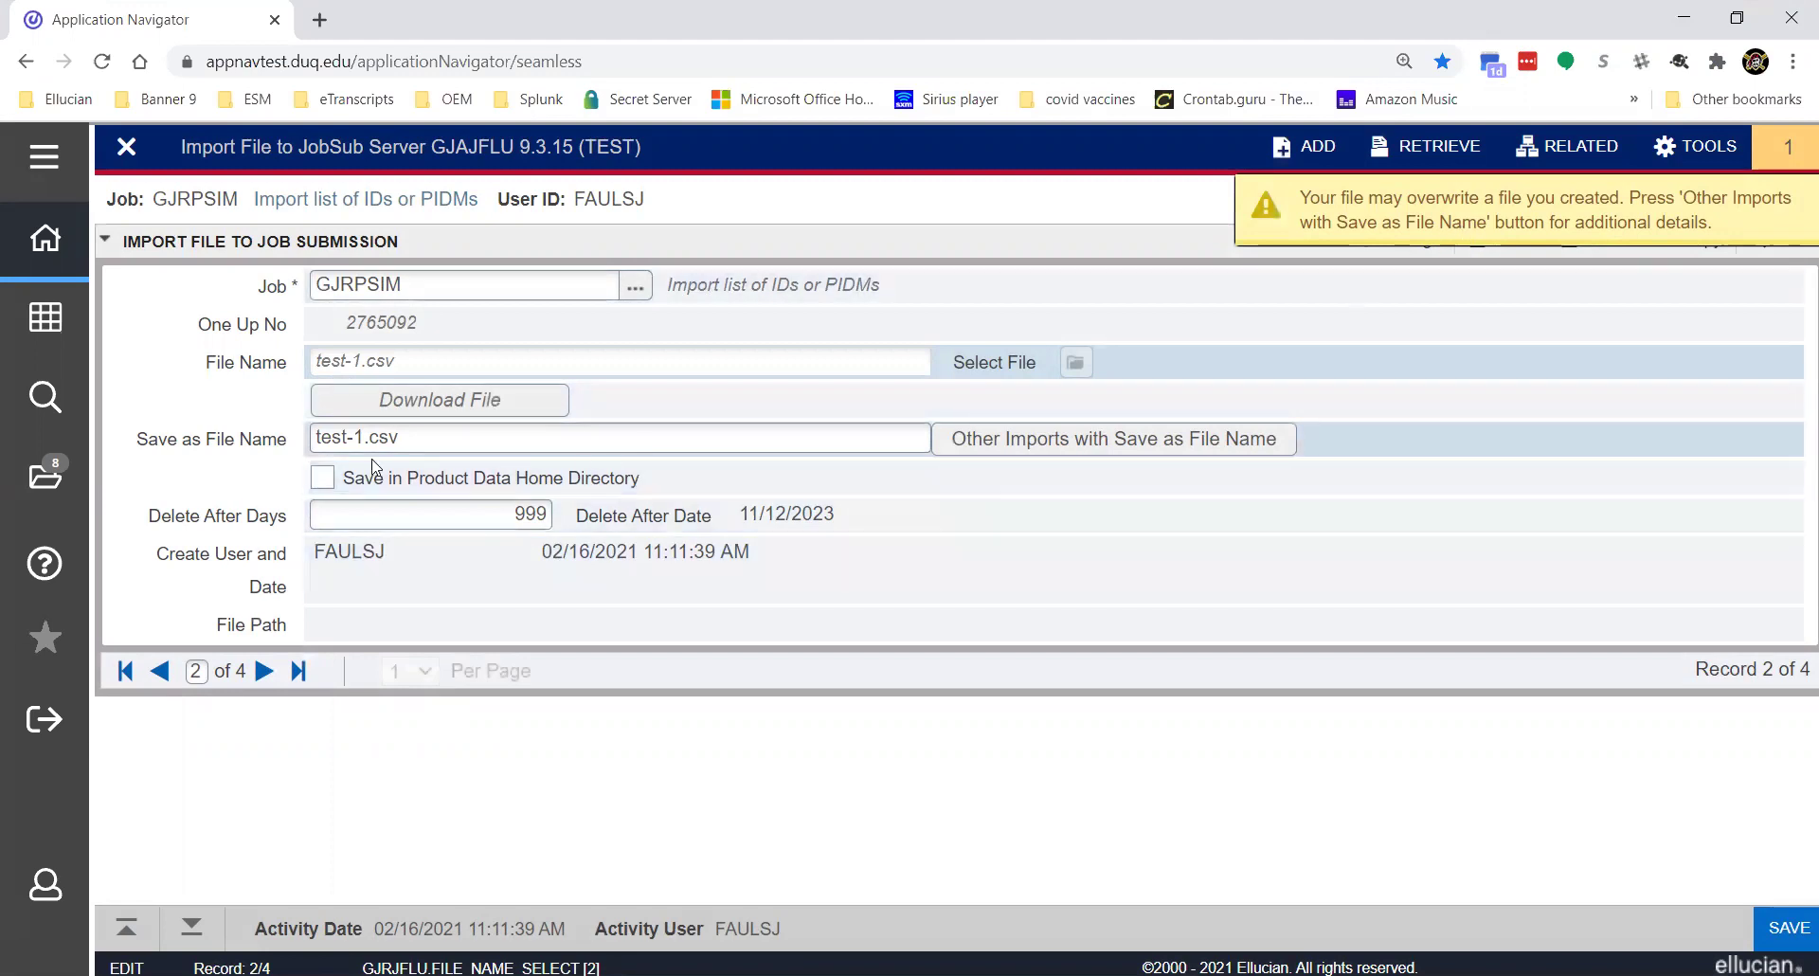
# - Save test-1.csv to the job server under the same name (1 rows saved)
pyautogui.click(1795, 167)
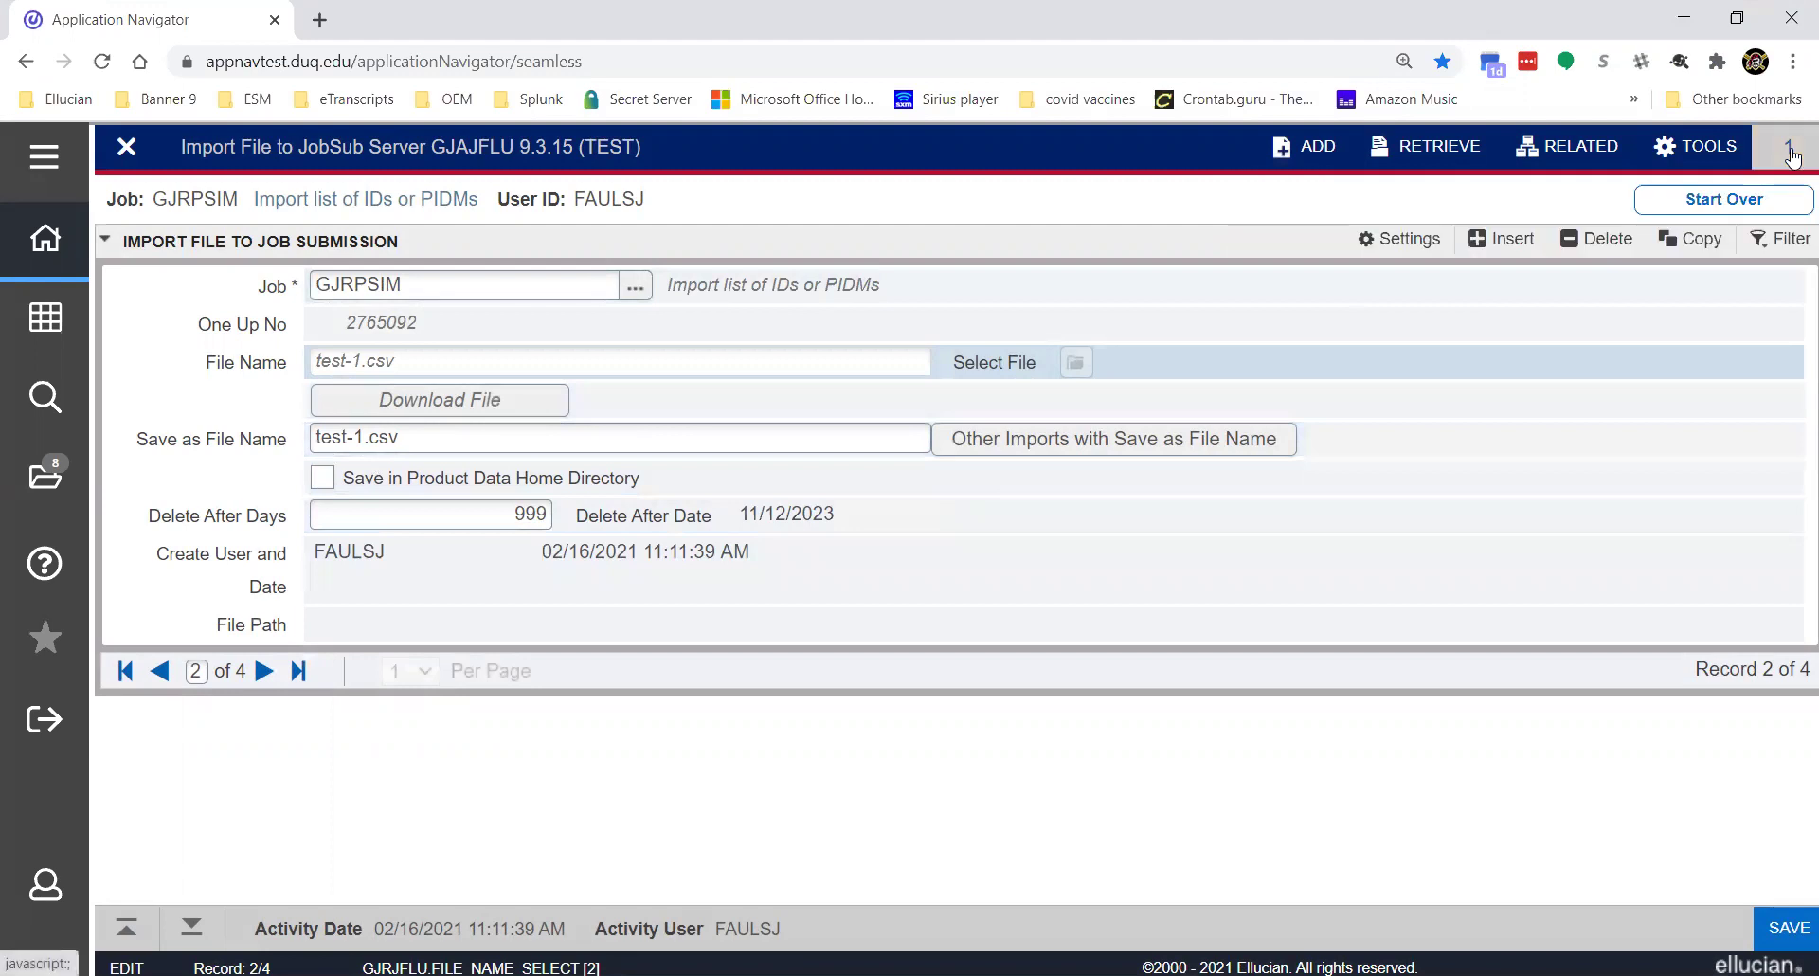
pyautogui.click(400, 436)
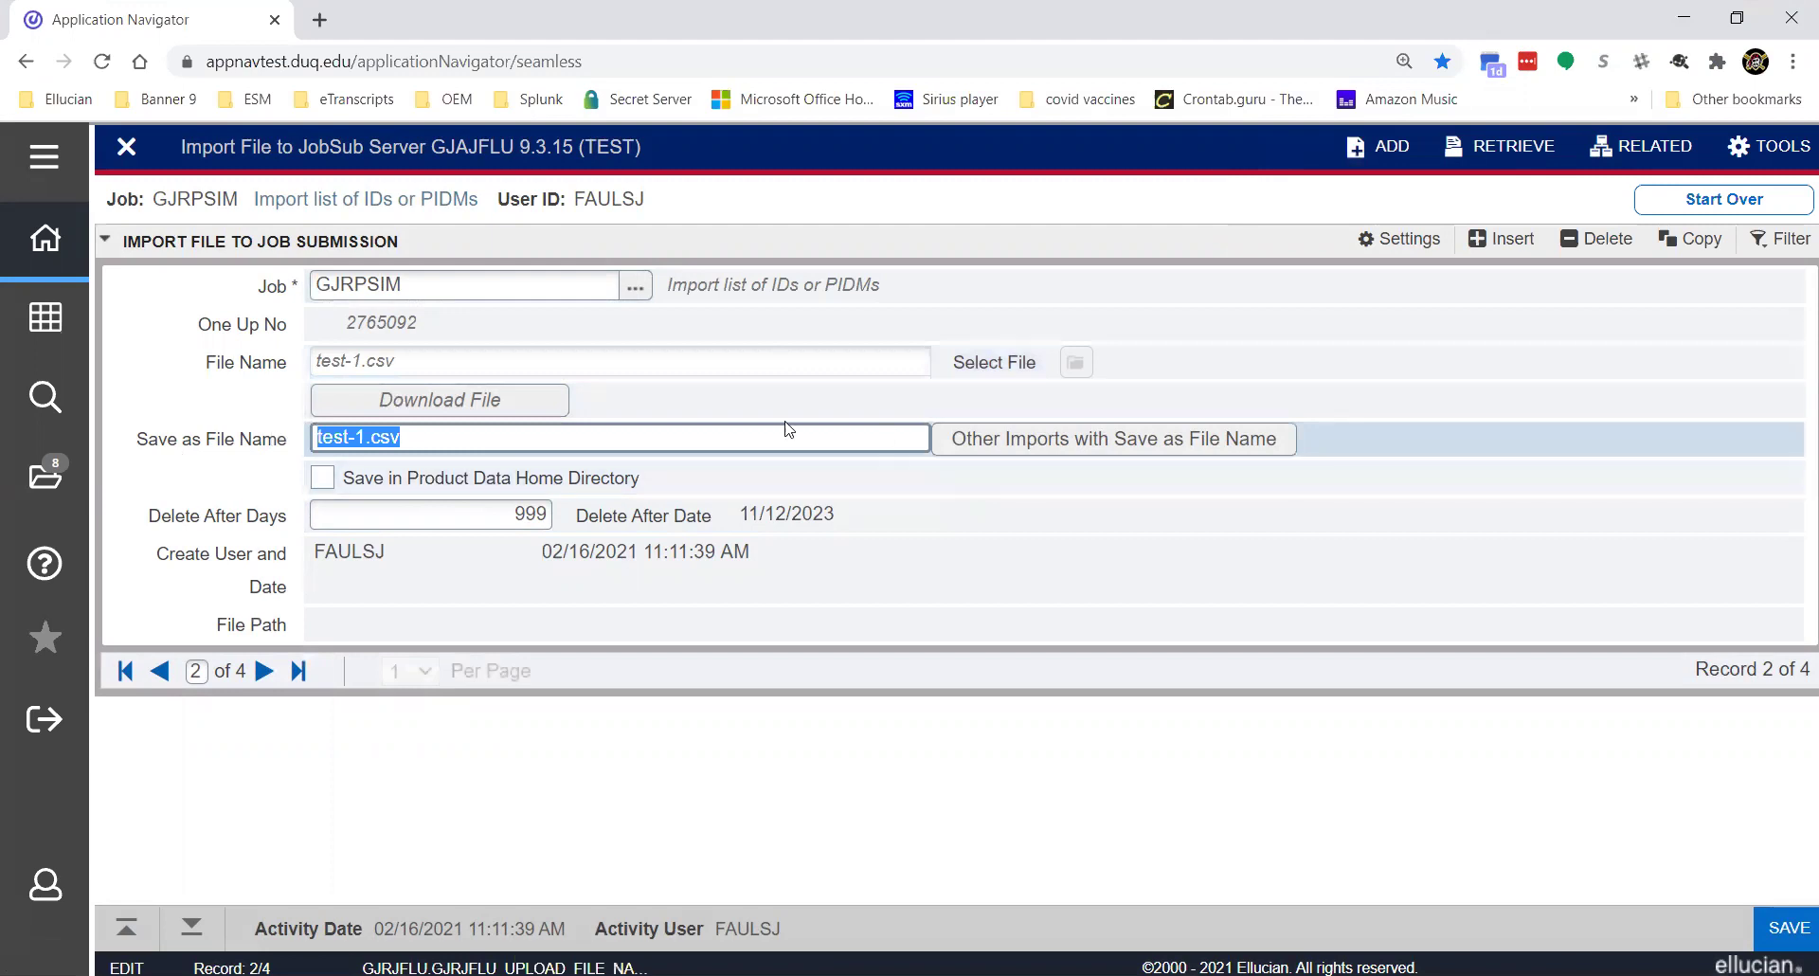
pyautogui.click(745, 438)
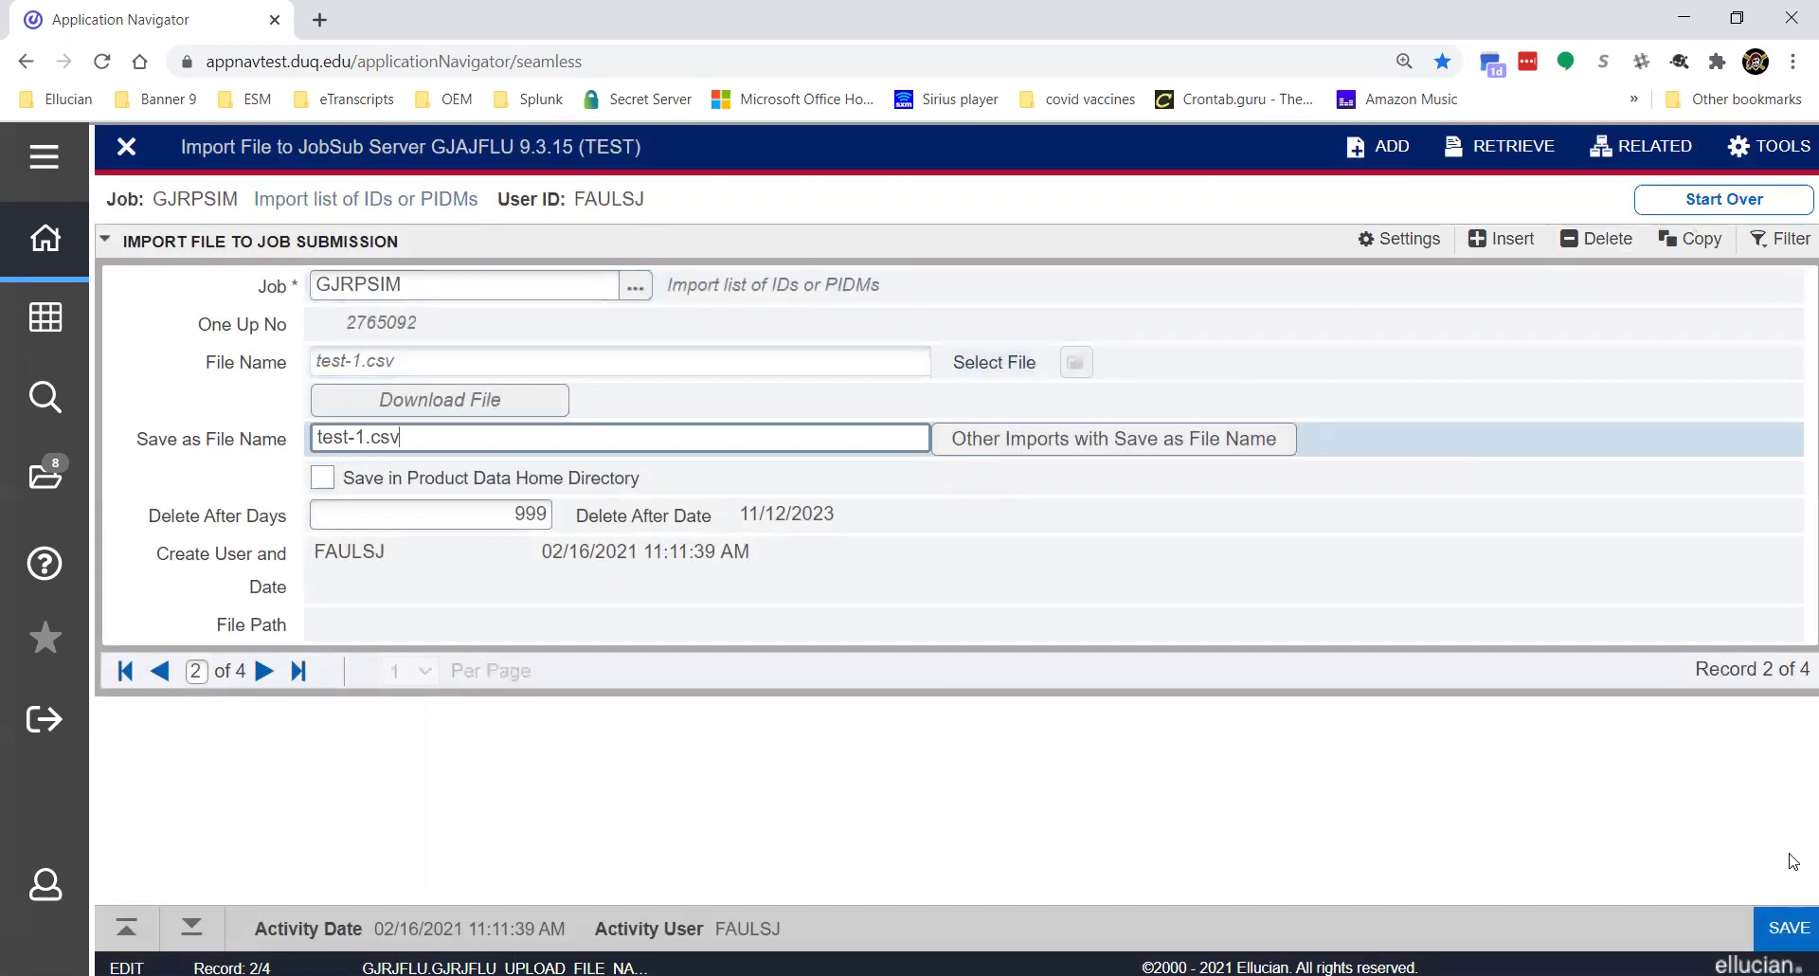
pyautogui.click(1782, 924)
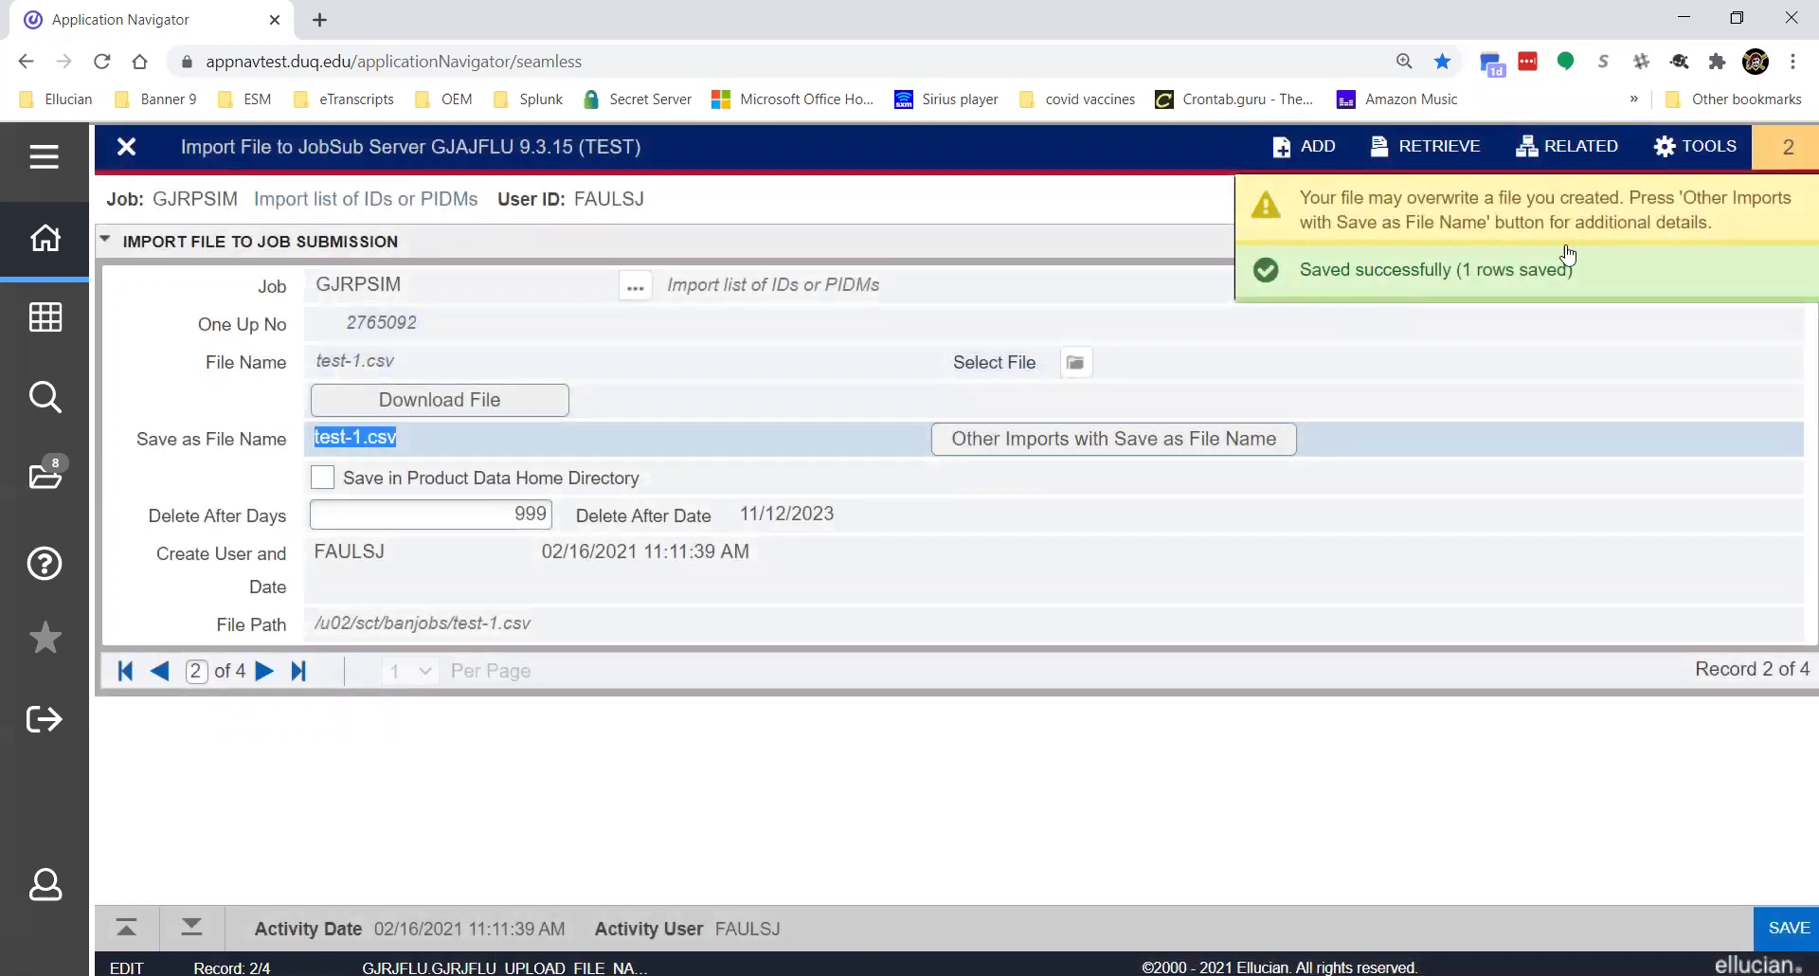
pyautogui.click(1790, 162)
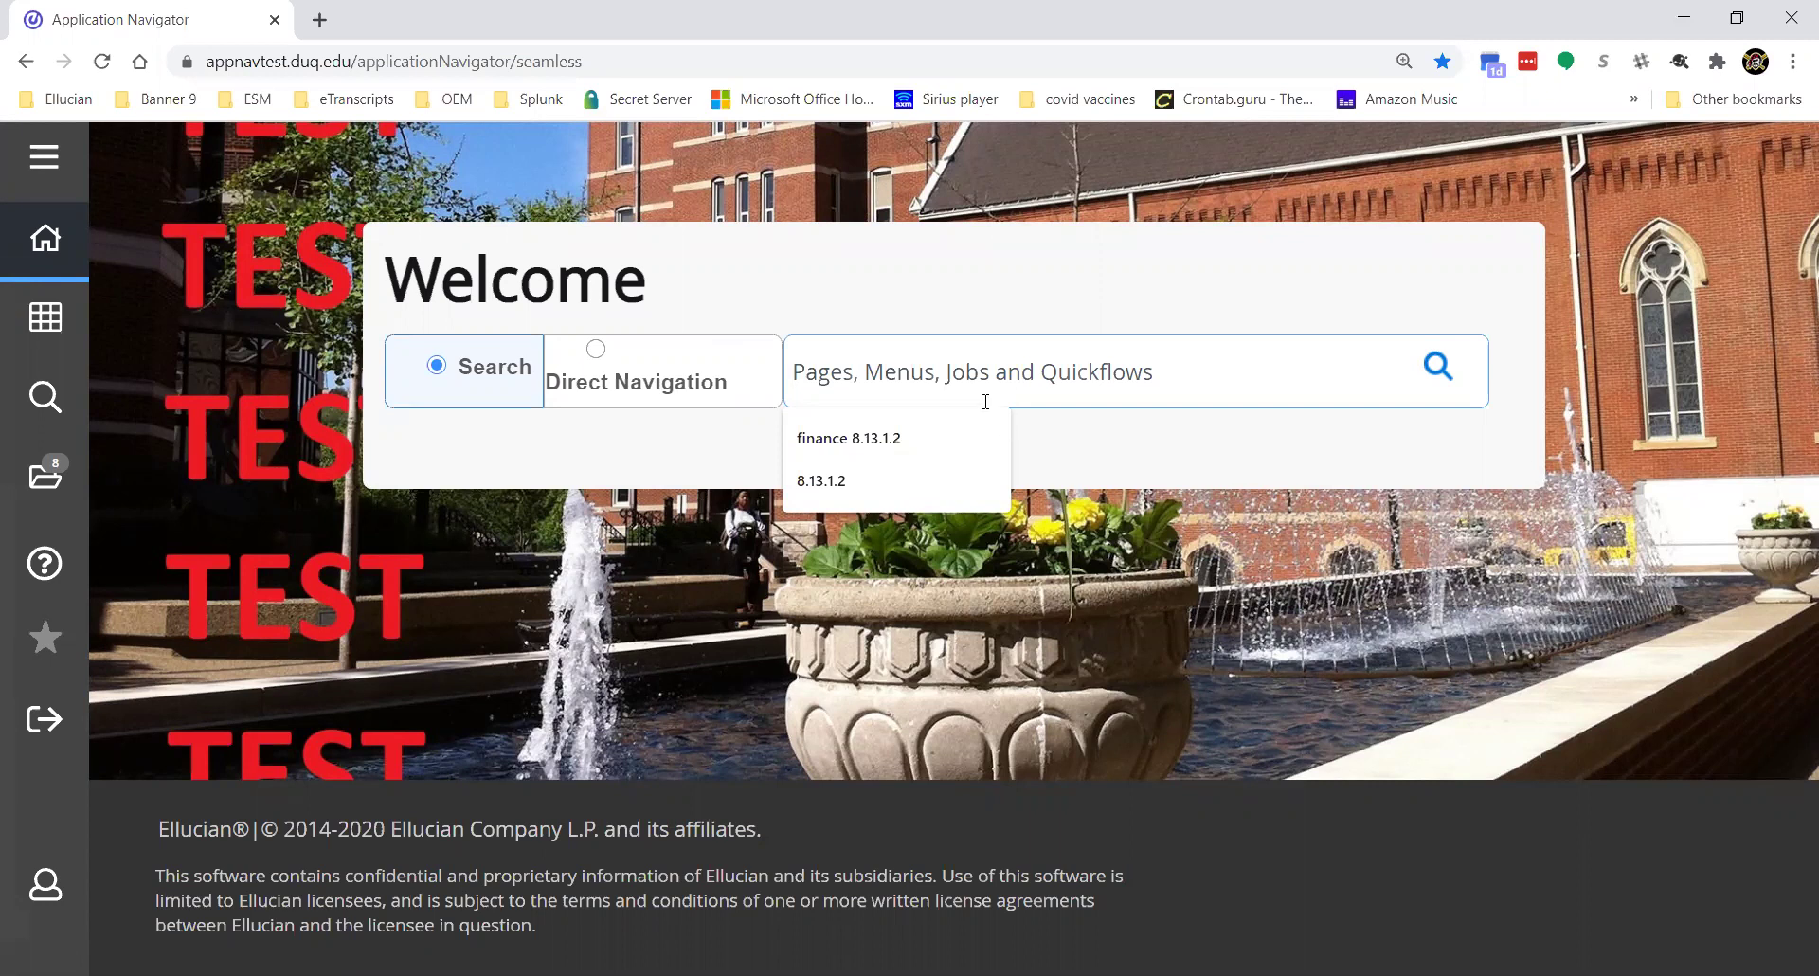
# - Search gjrpsim and open Process Submission Controls (GJAPCTL) for GJRPSIM
pyautogui.write('gjr')
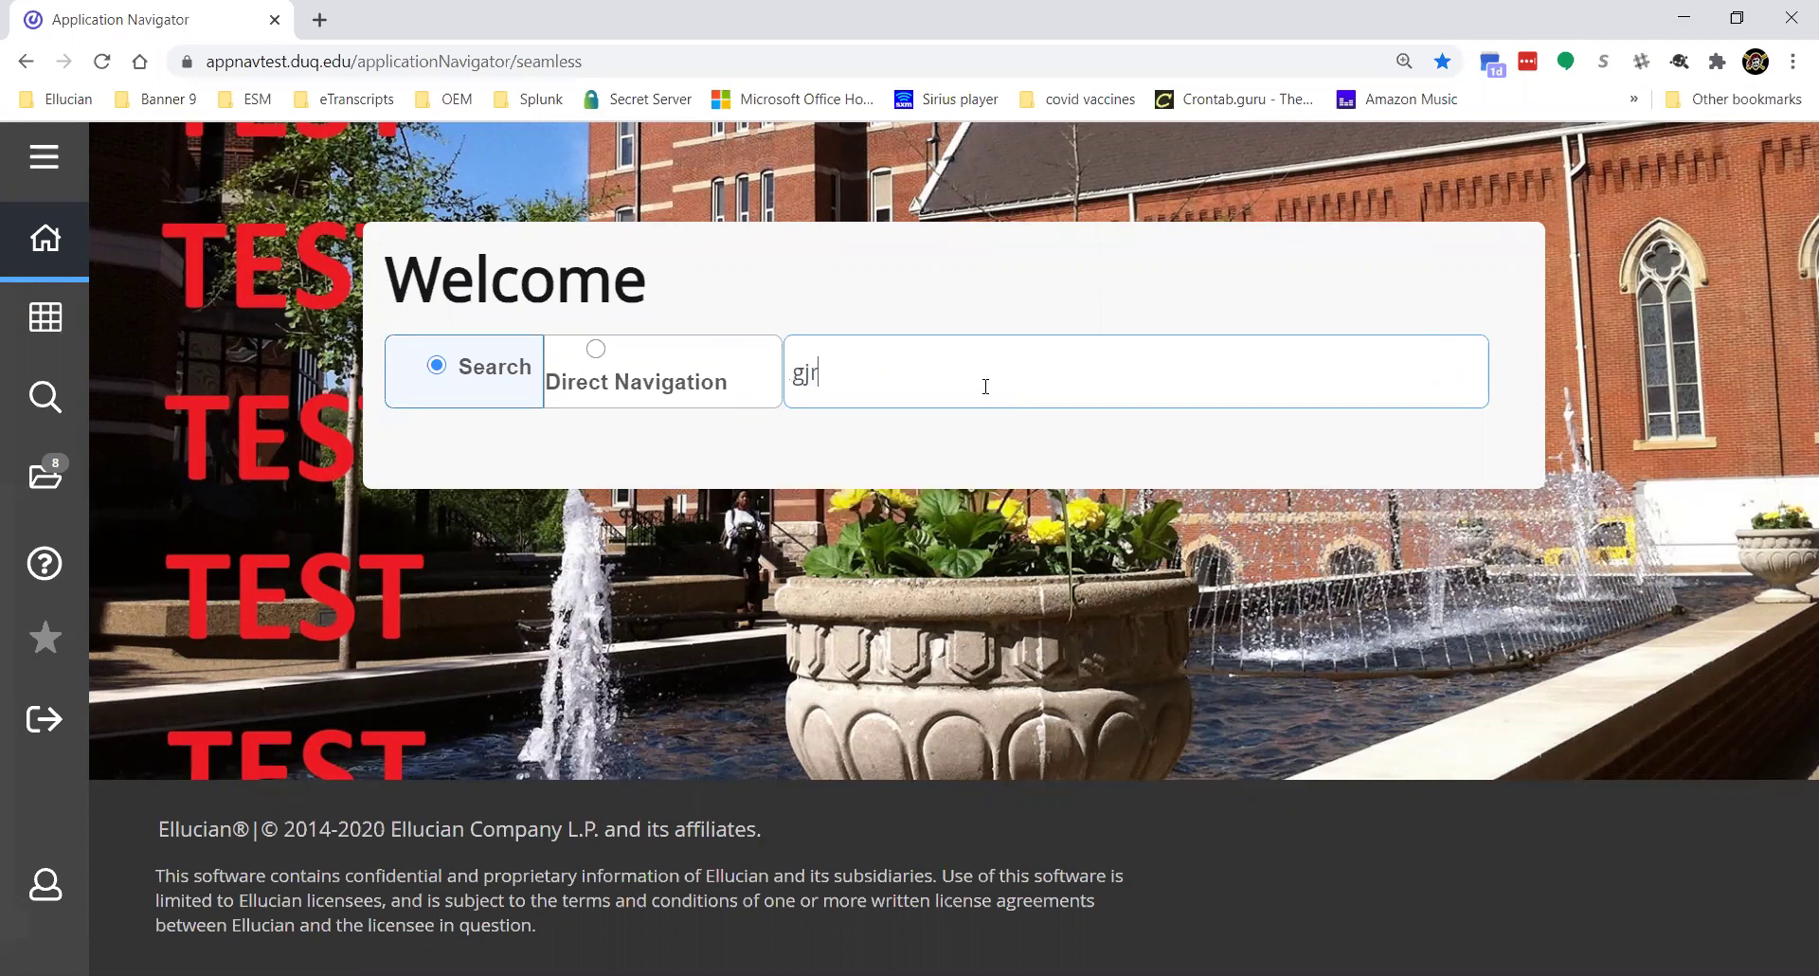
pyautogui.write('psim')
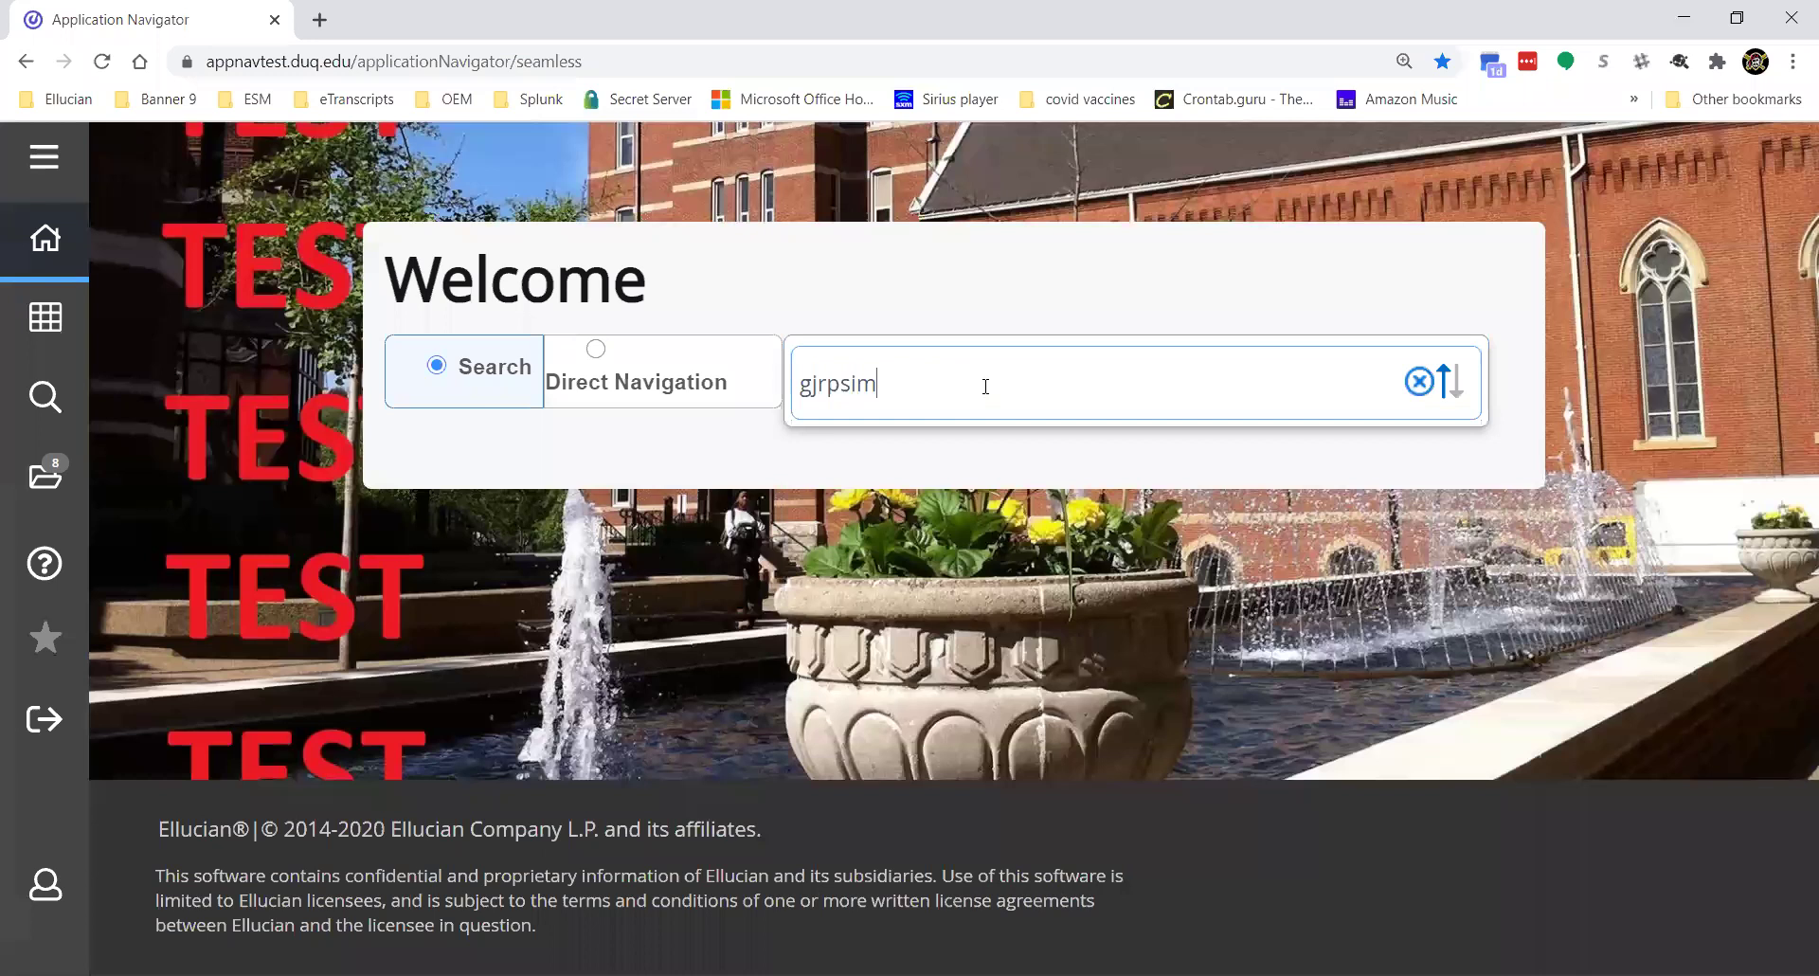
pyautogui.click(922, 488)
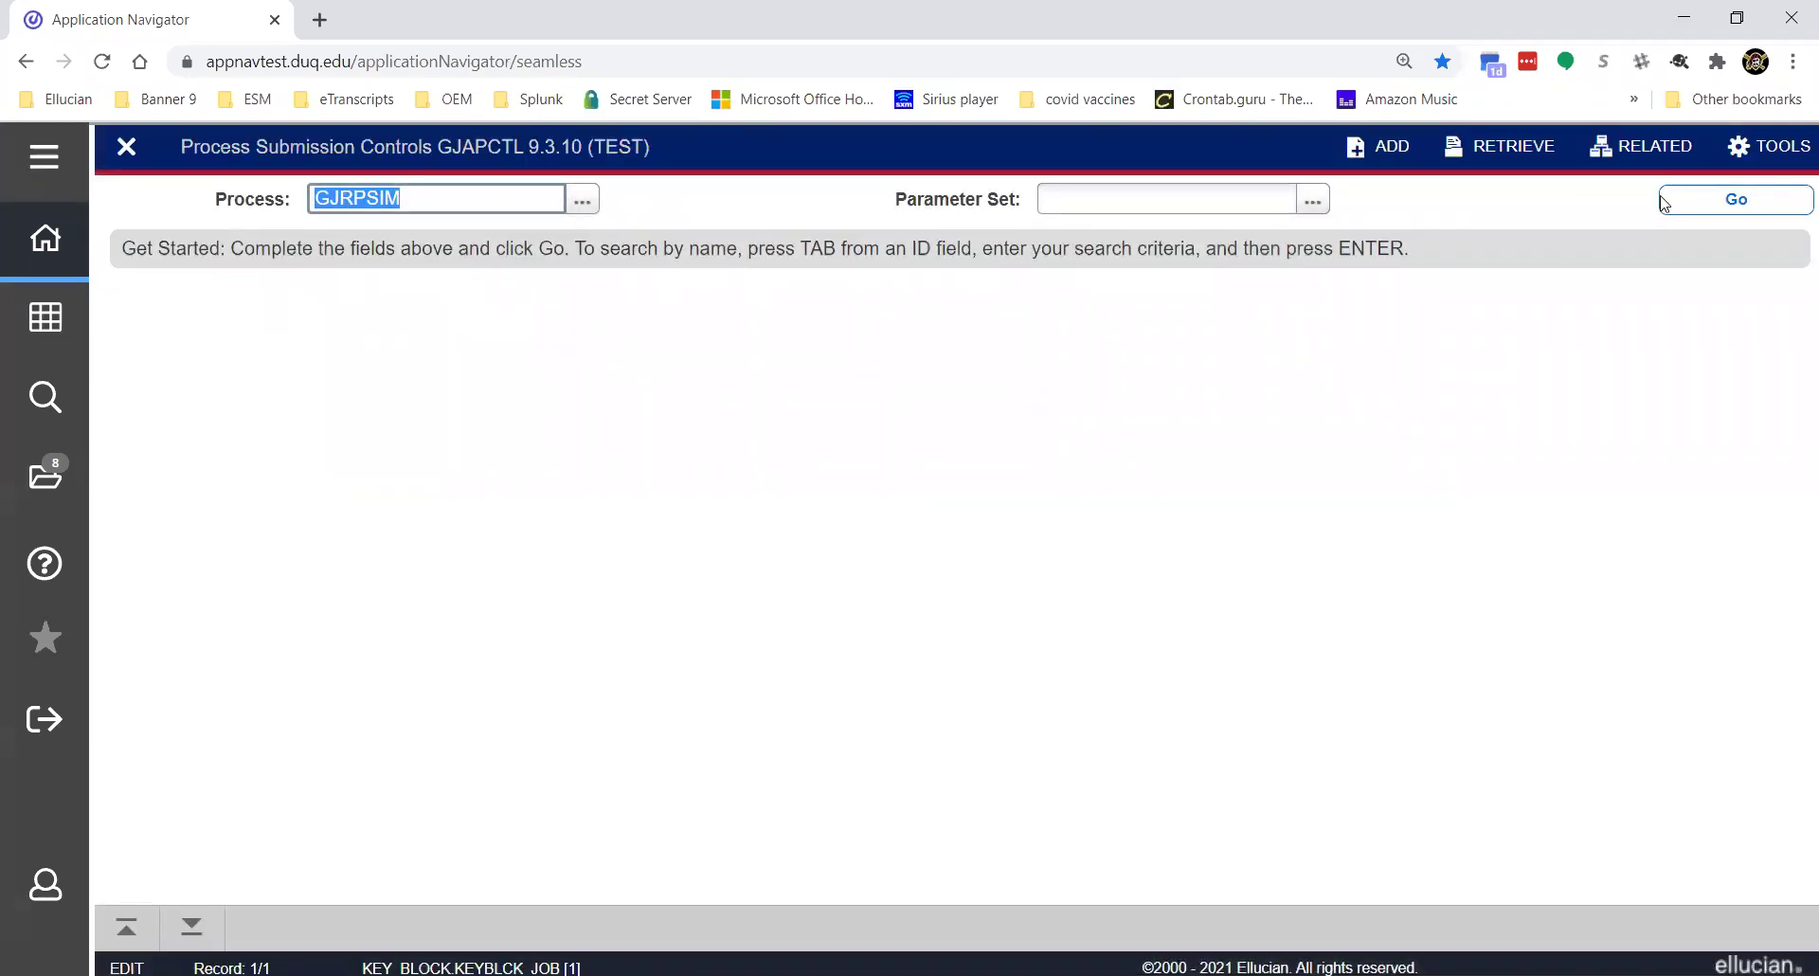
# - Load GJRPSIM's parameters, confirm Selection ID JF_TEST, and set System Indicator to M
pyautogui.click(1753, 201)
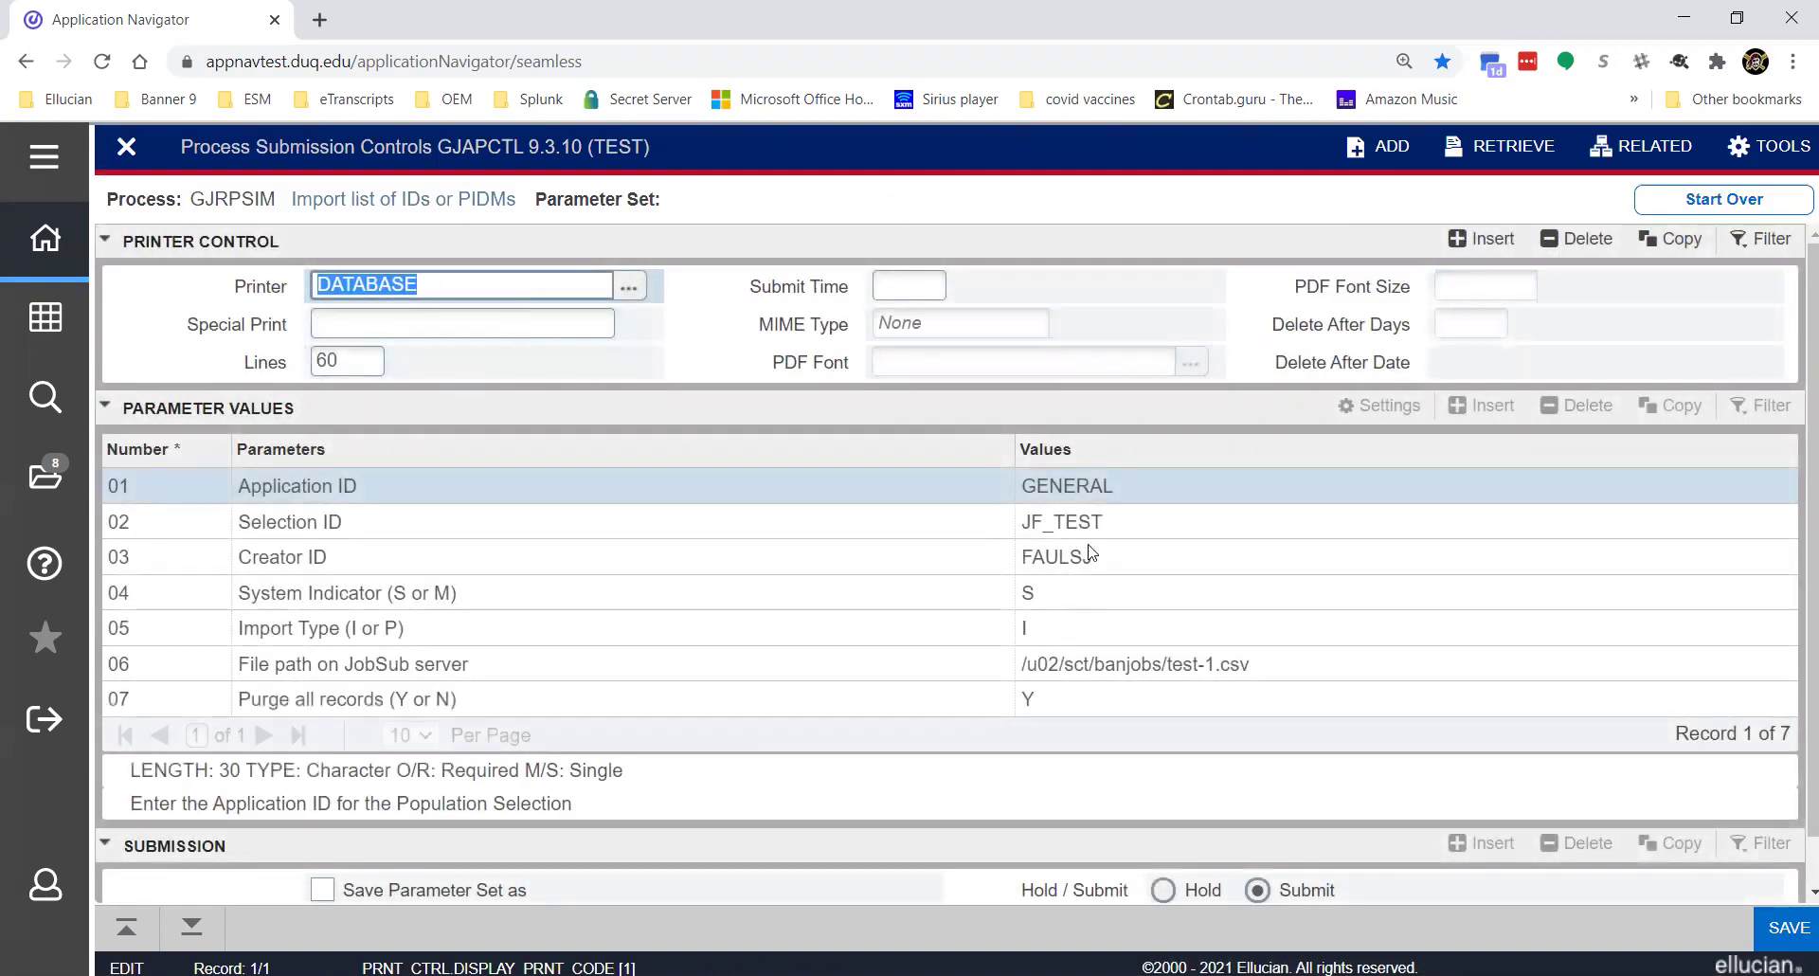
pyautogui.click(1108, 493)
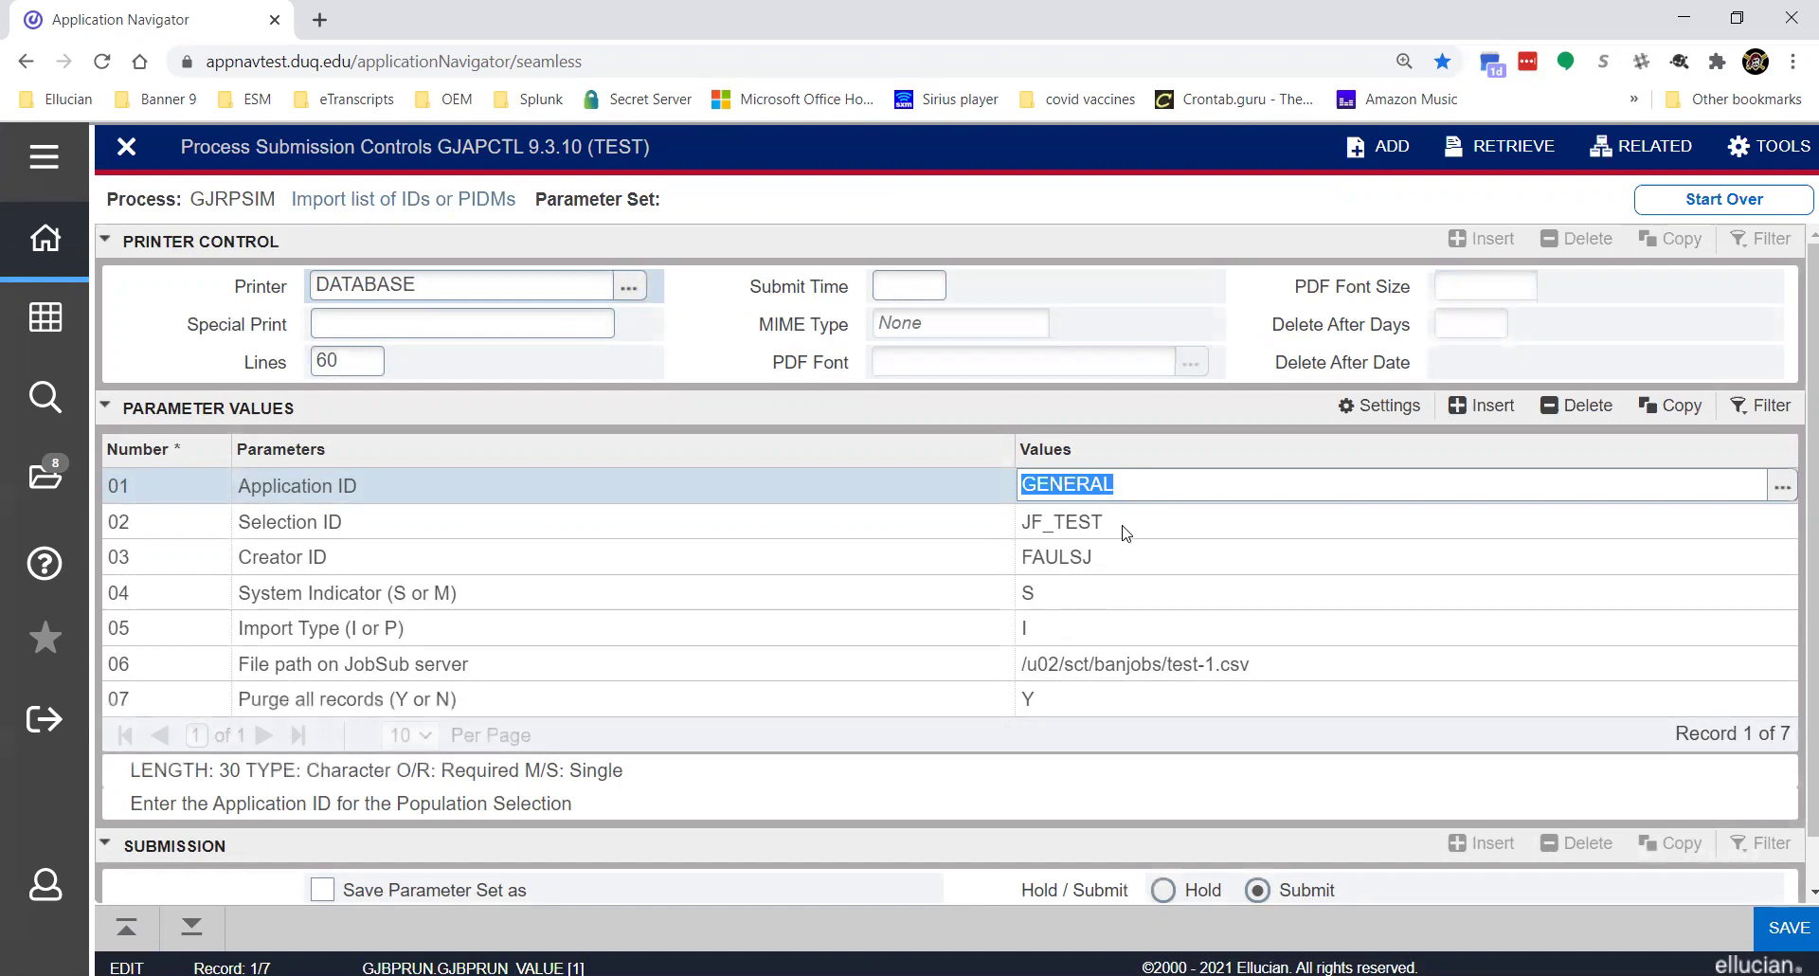
pyautogui.click(1124, 527)
pyautogui.click(1120, 558)
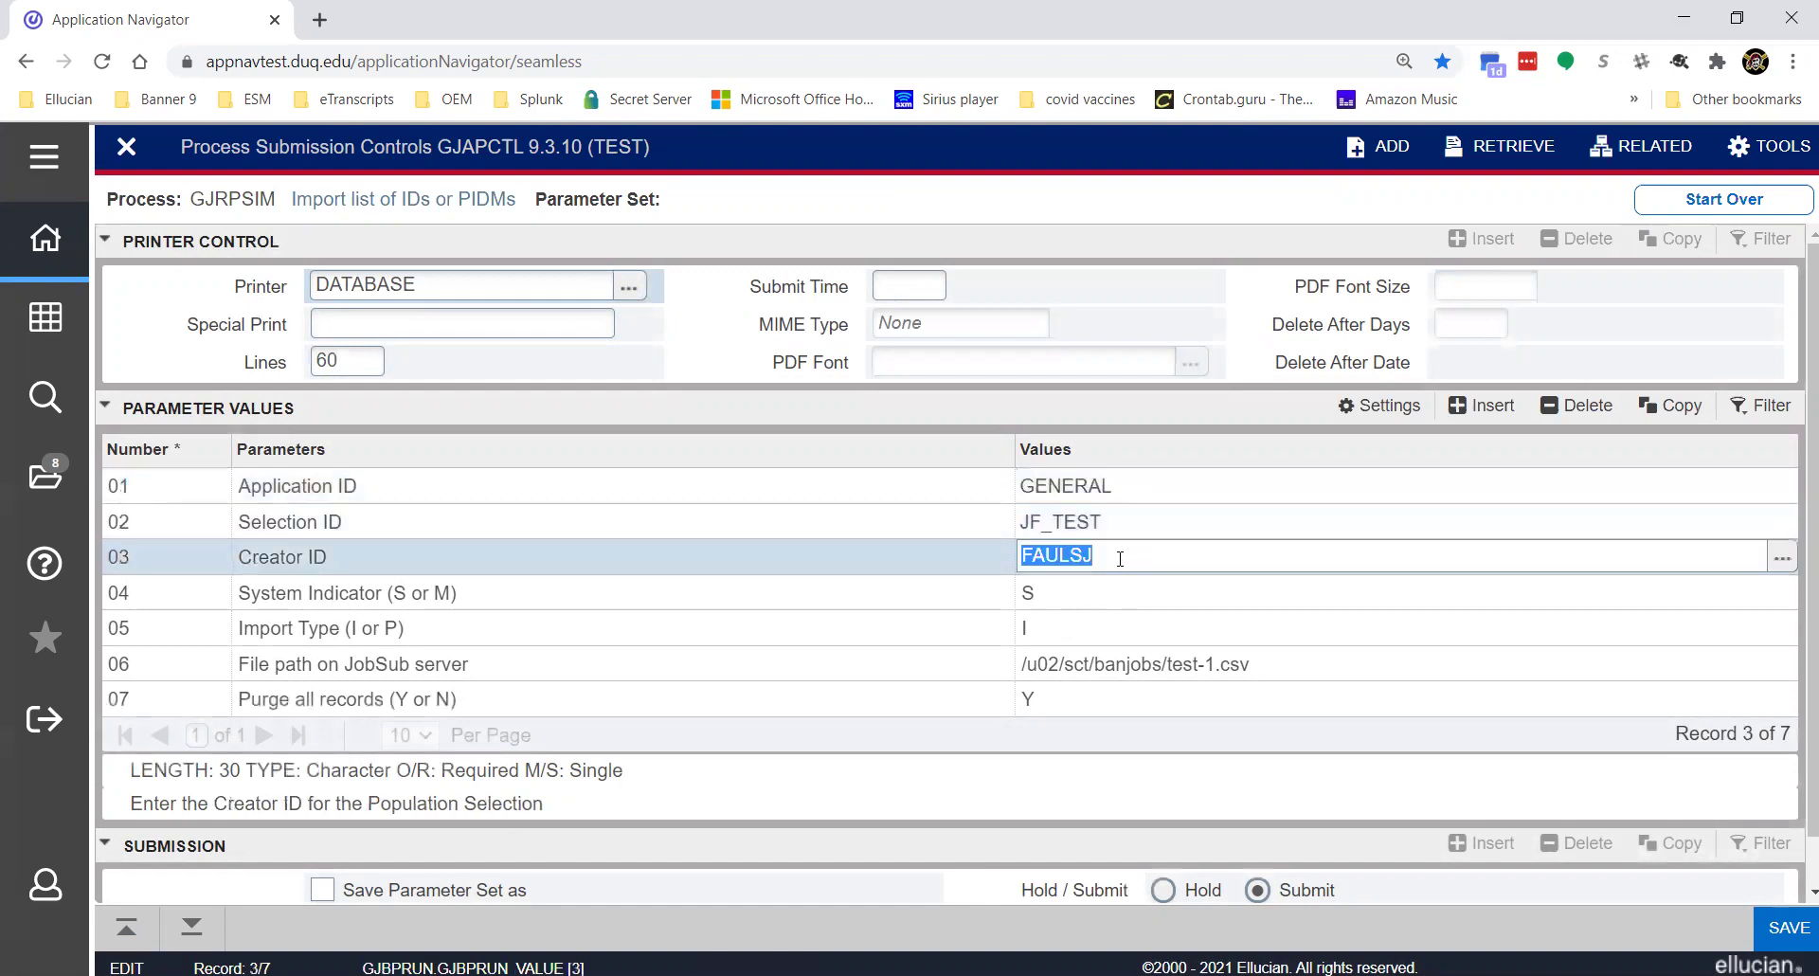
pyautogui.click(1120, 587)
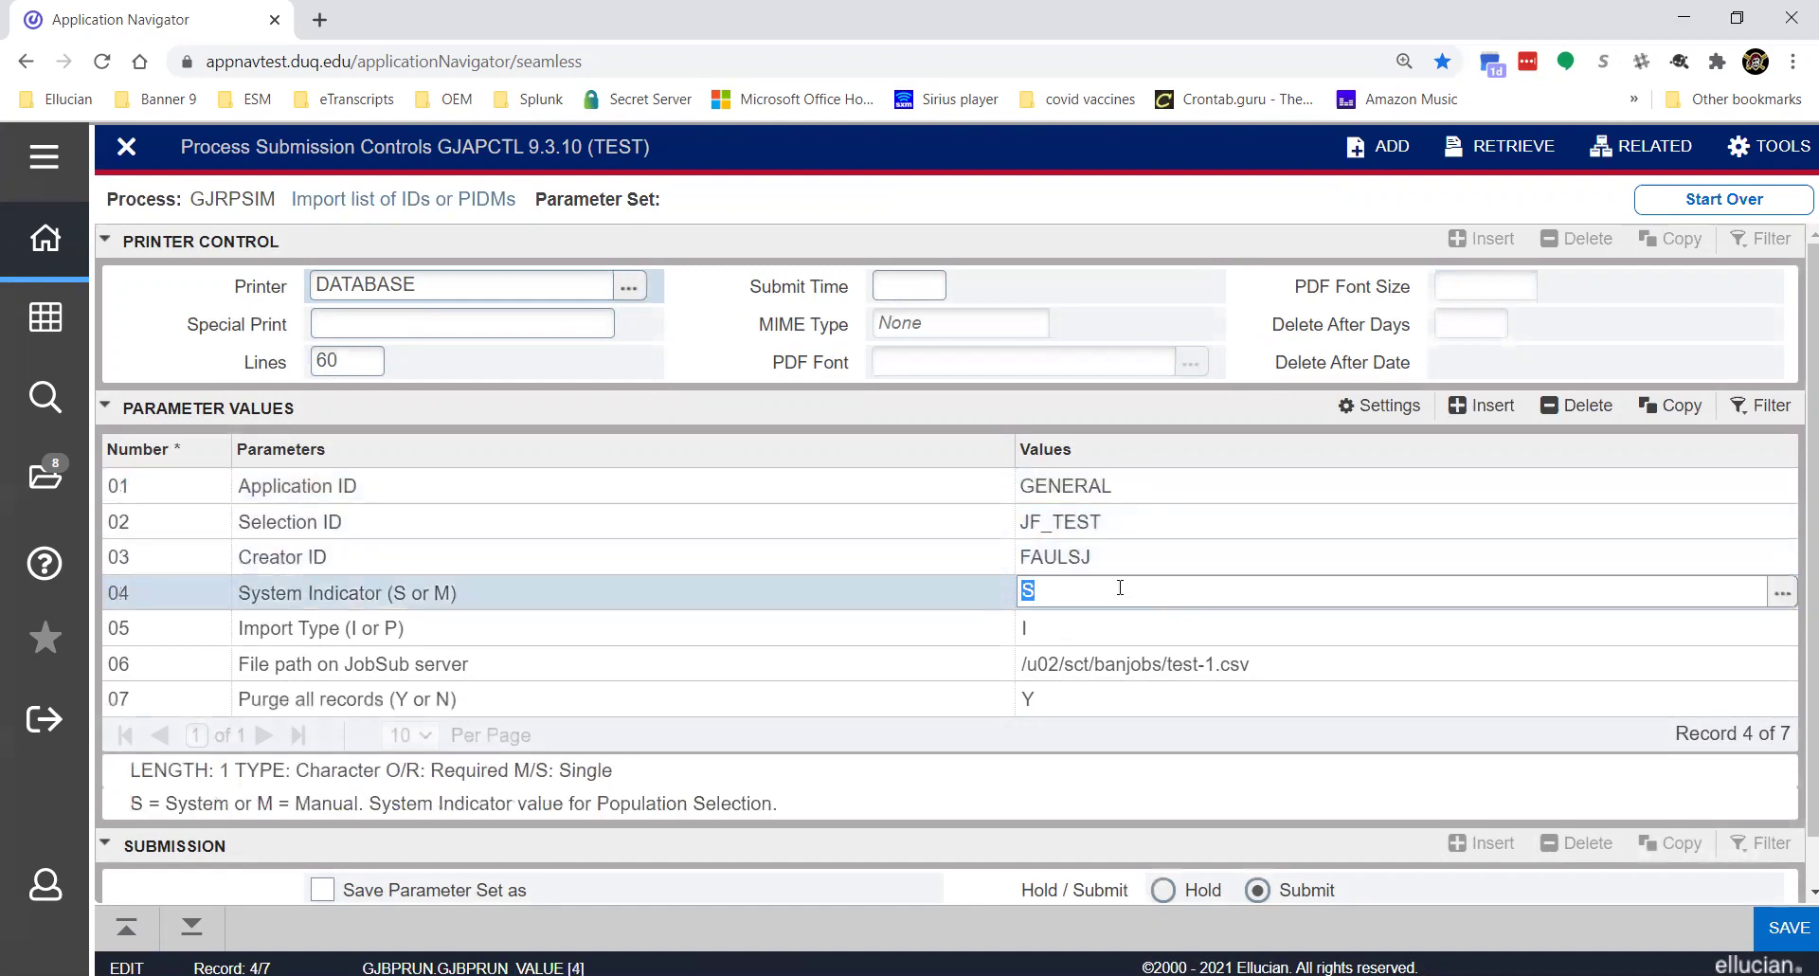
pyautogui.click(1782, 593)
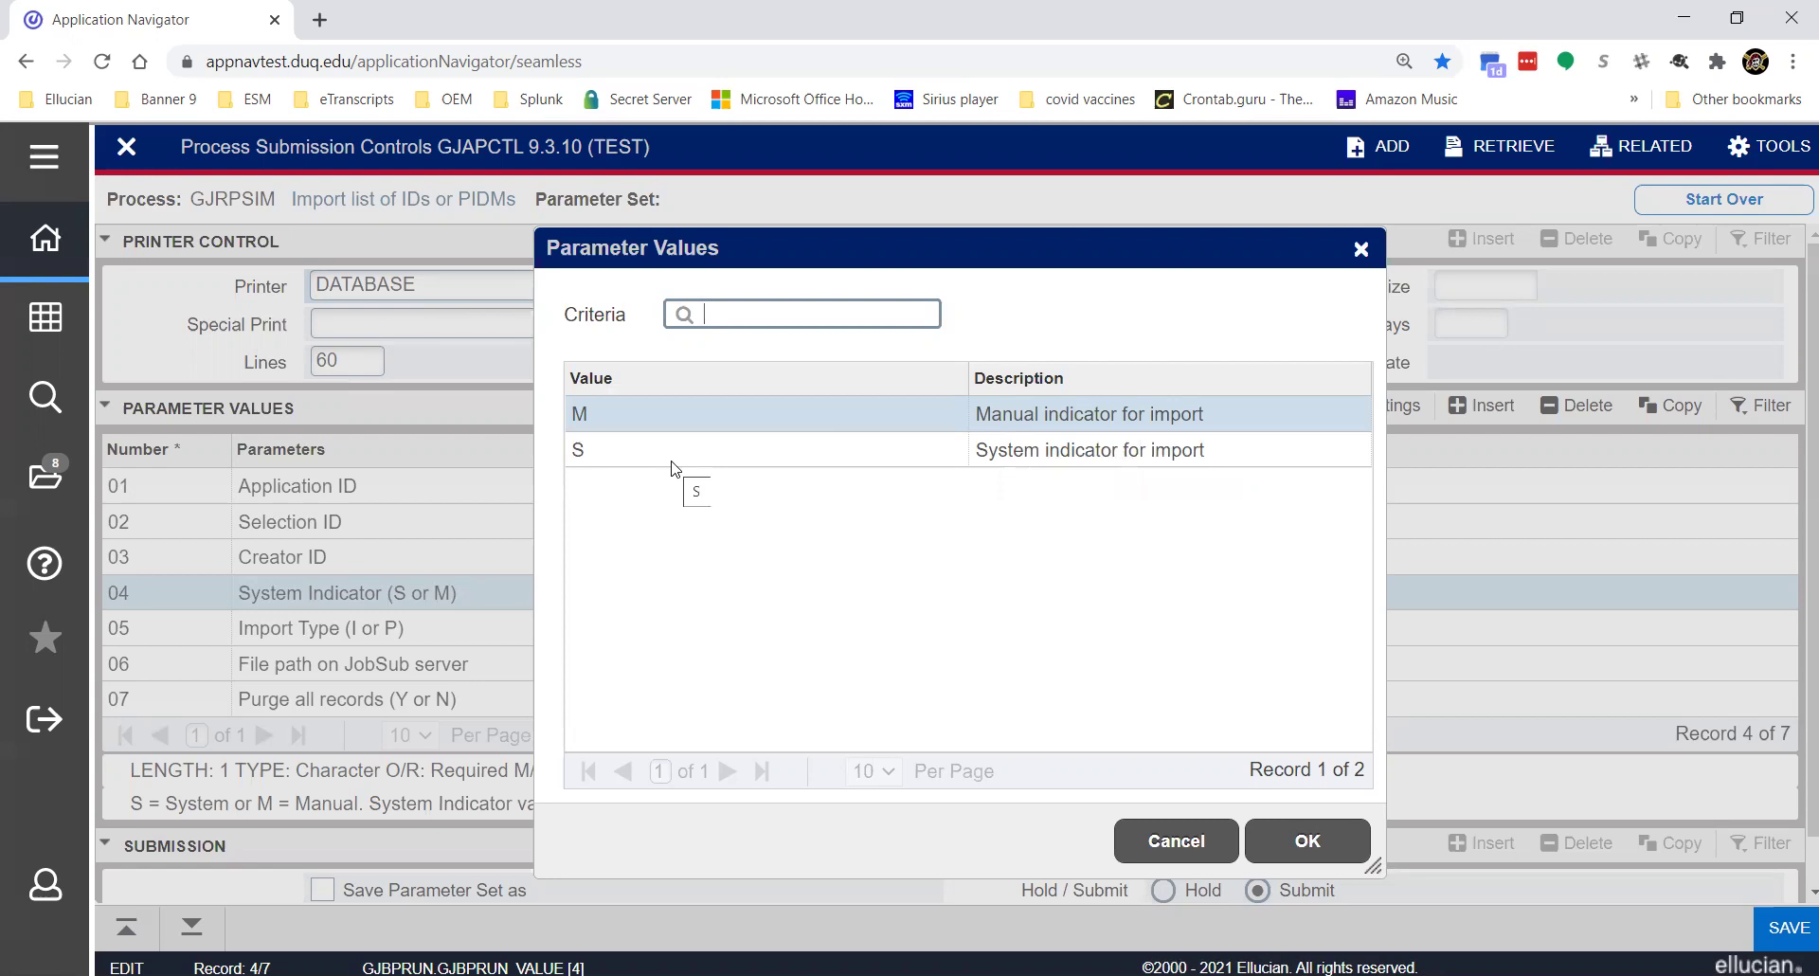
pyautogui.click(1308, 842)
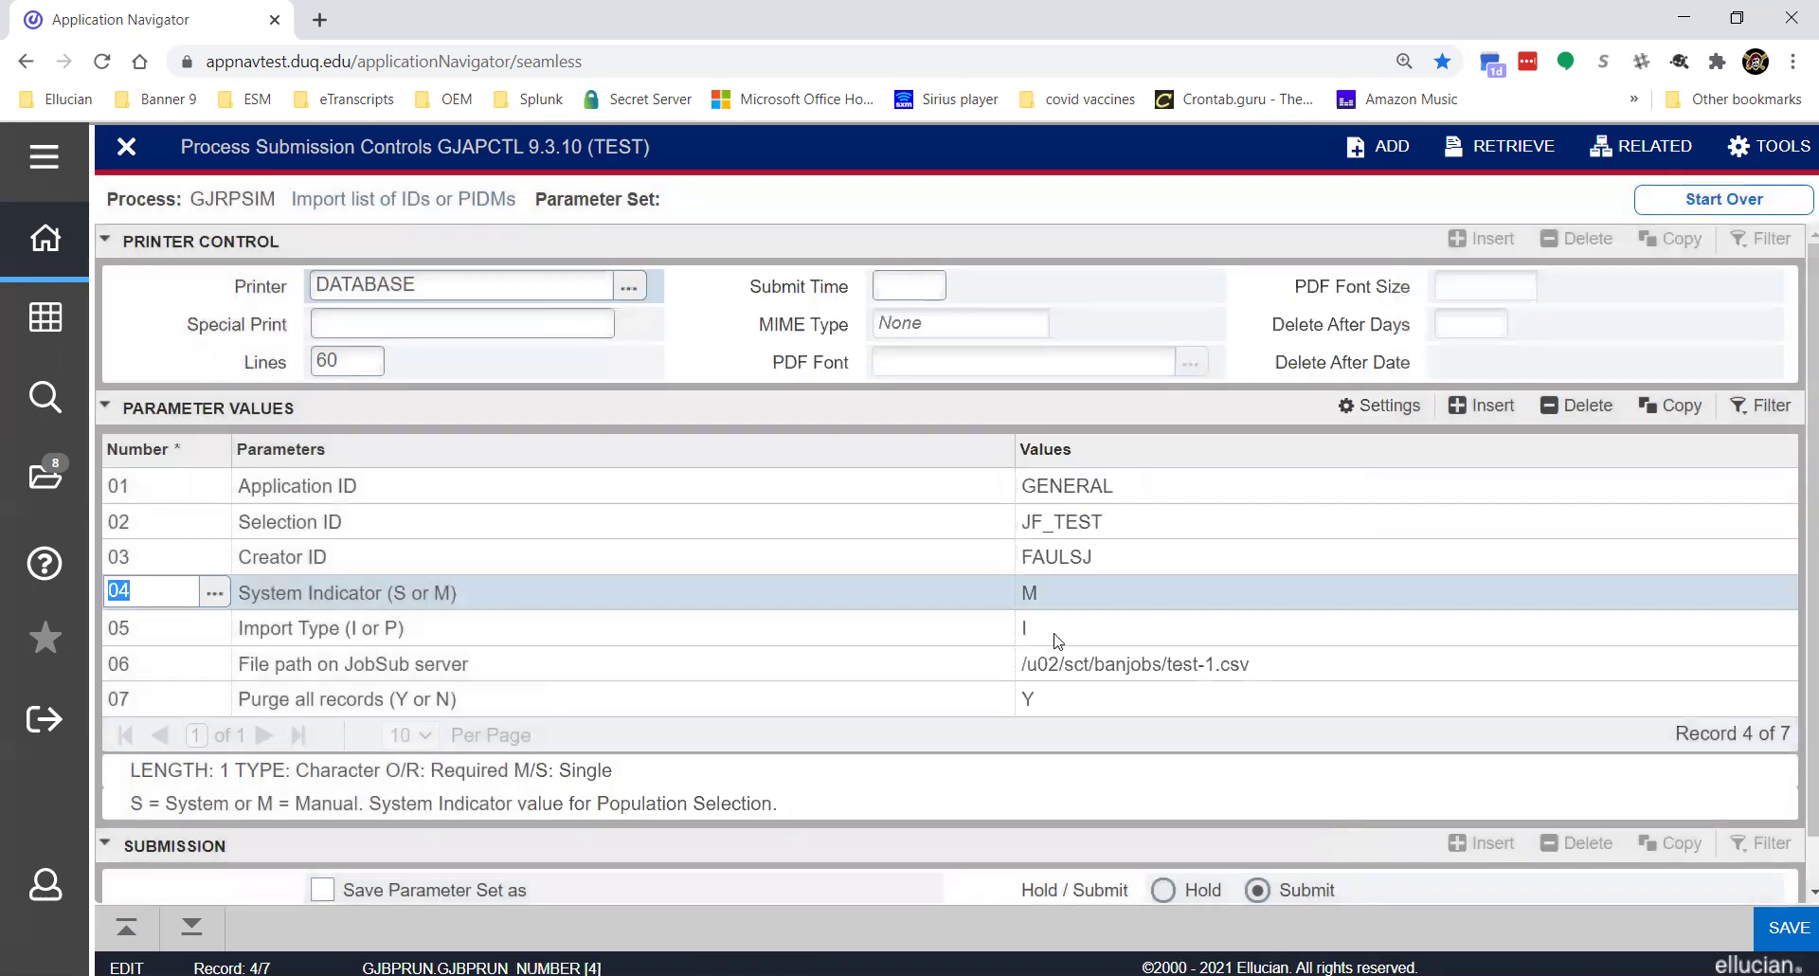
pyautogui.click(1078, 580)
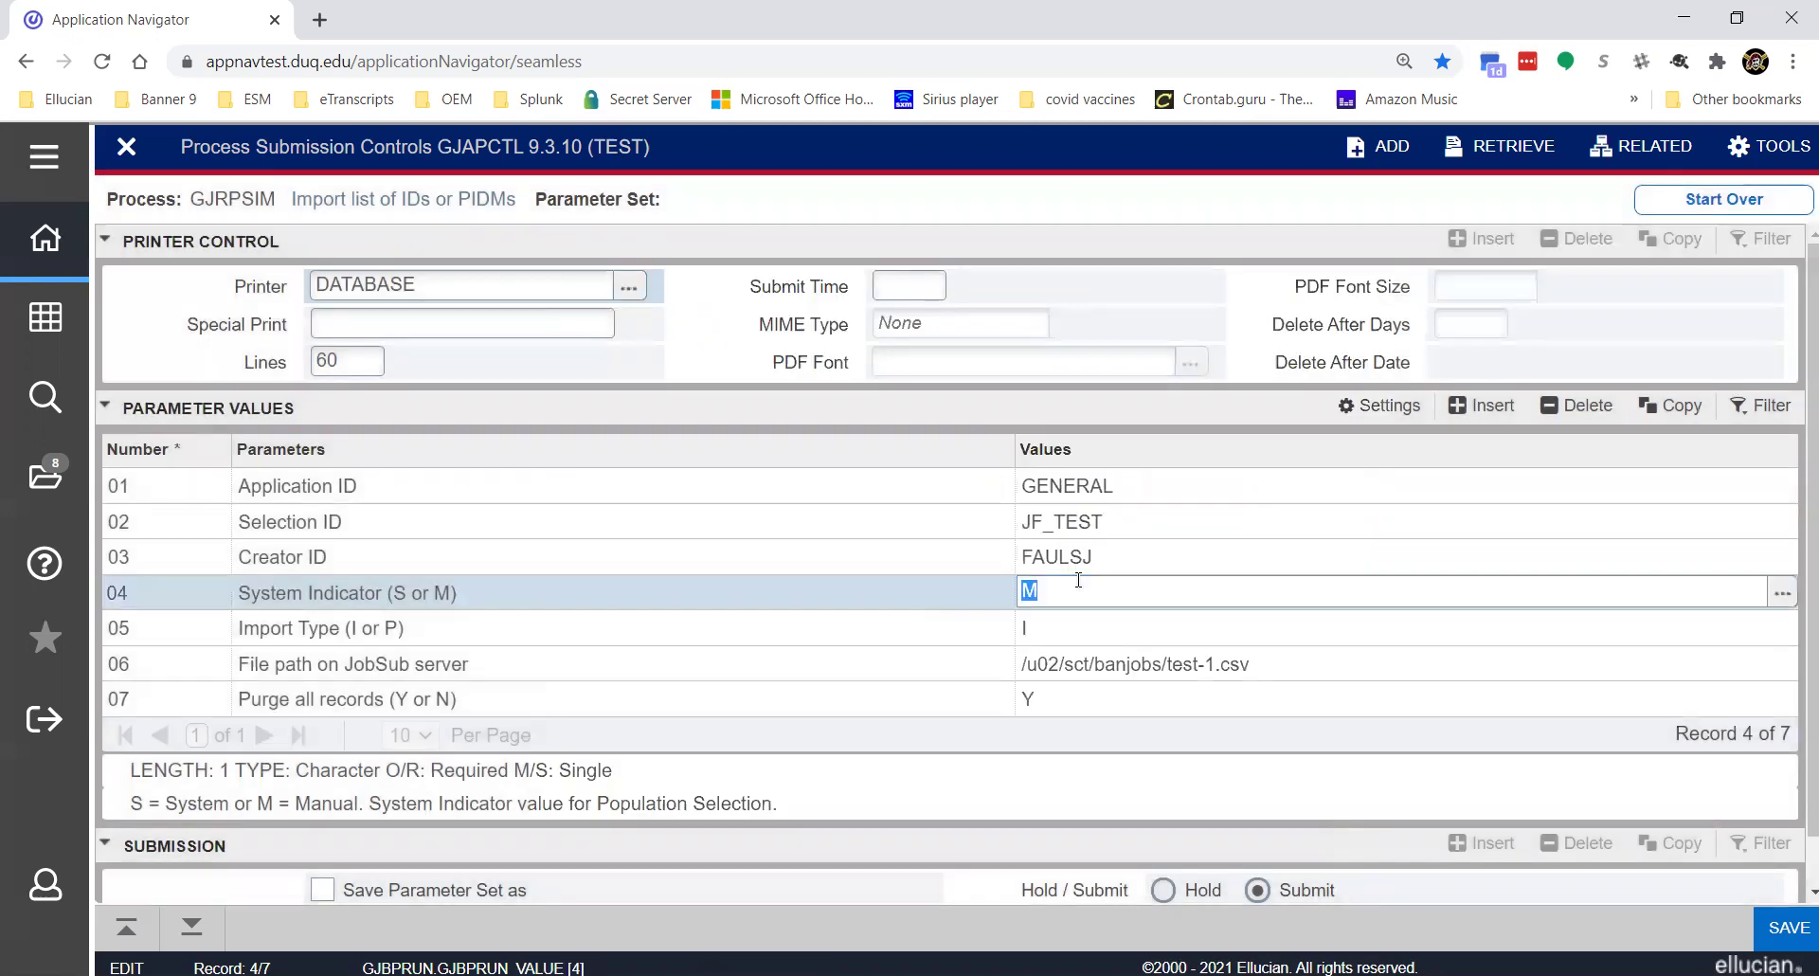
# - Keep Import Type I and check the CSV file path and Purge all records Y
pyautogui.click(1081, 629)
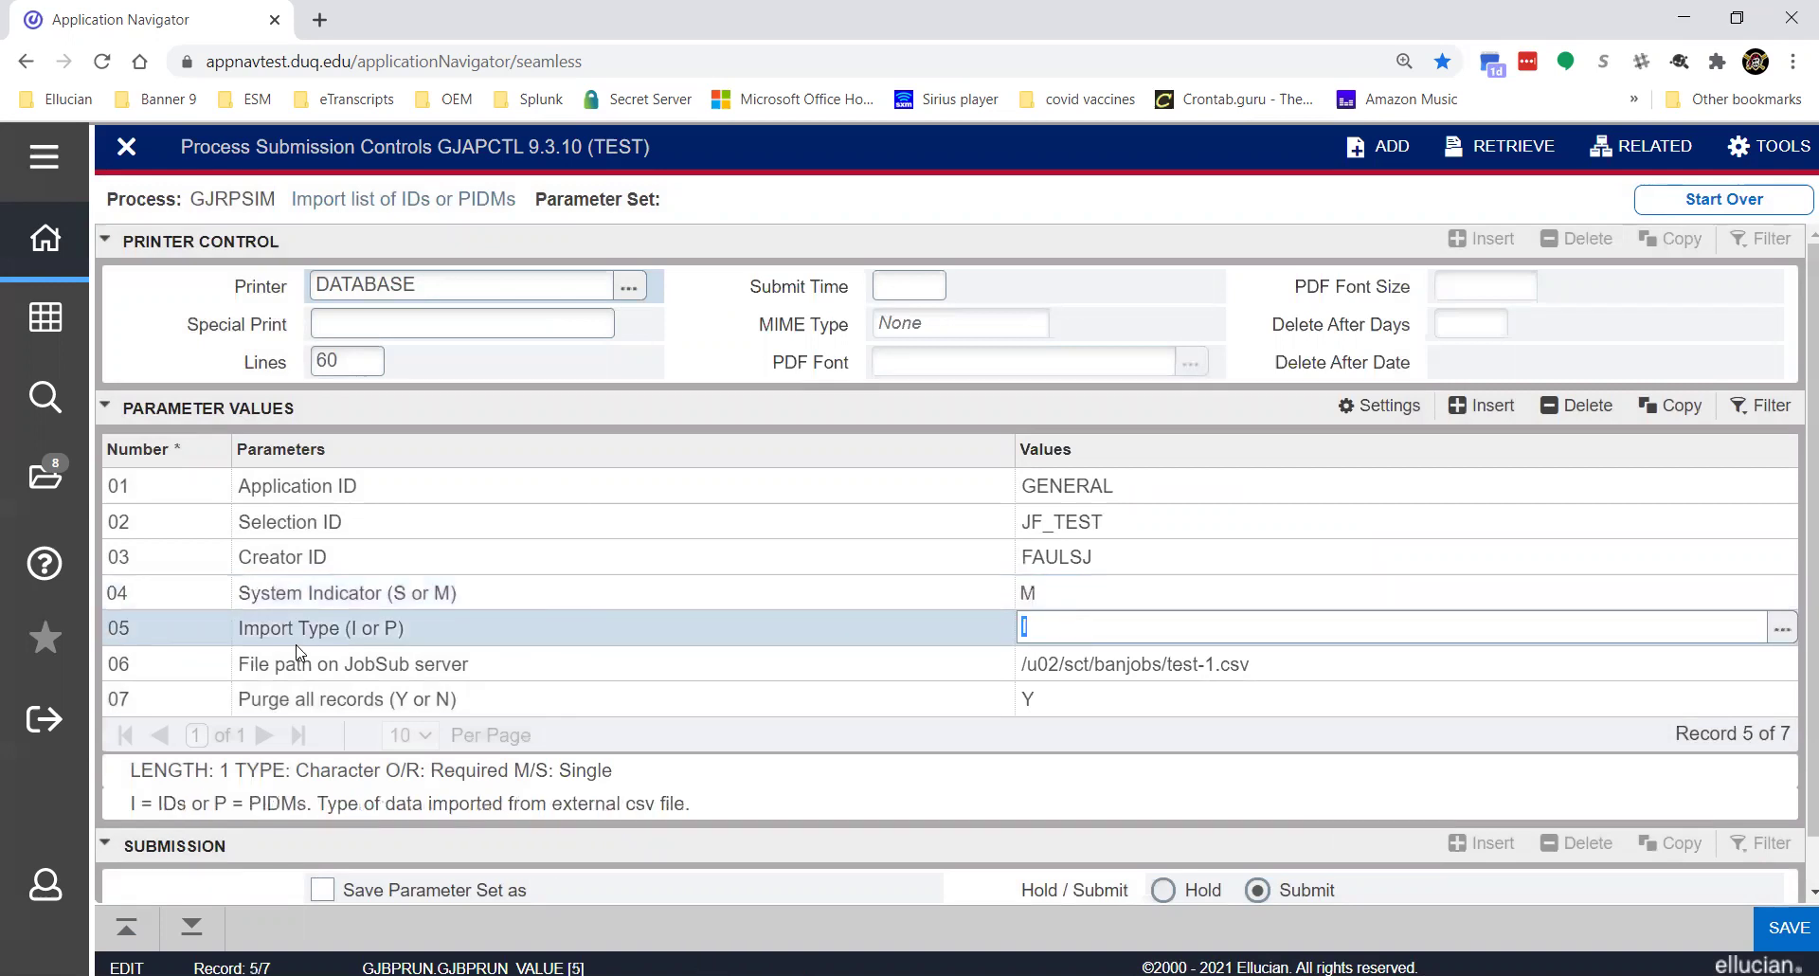
pyautogui.click(1047, 633)
pyautogui.click(1780, 629)
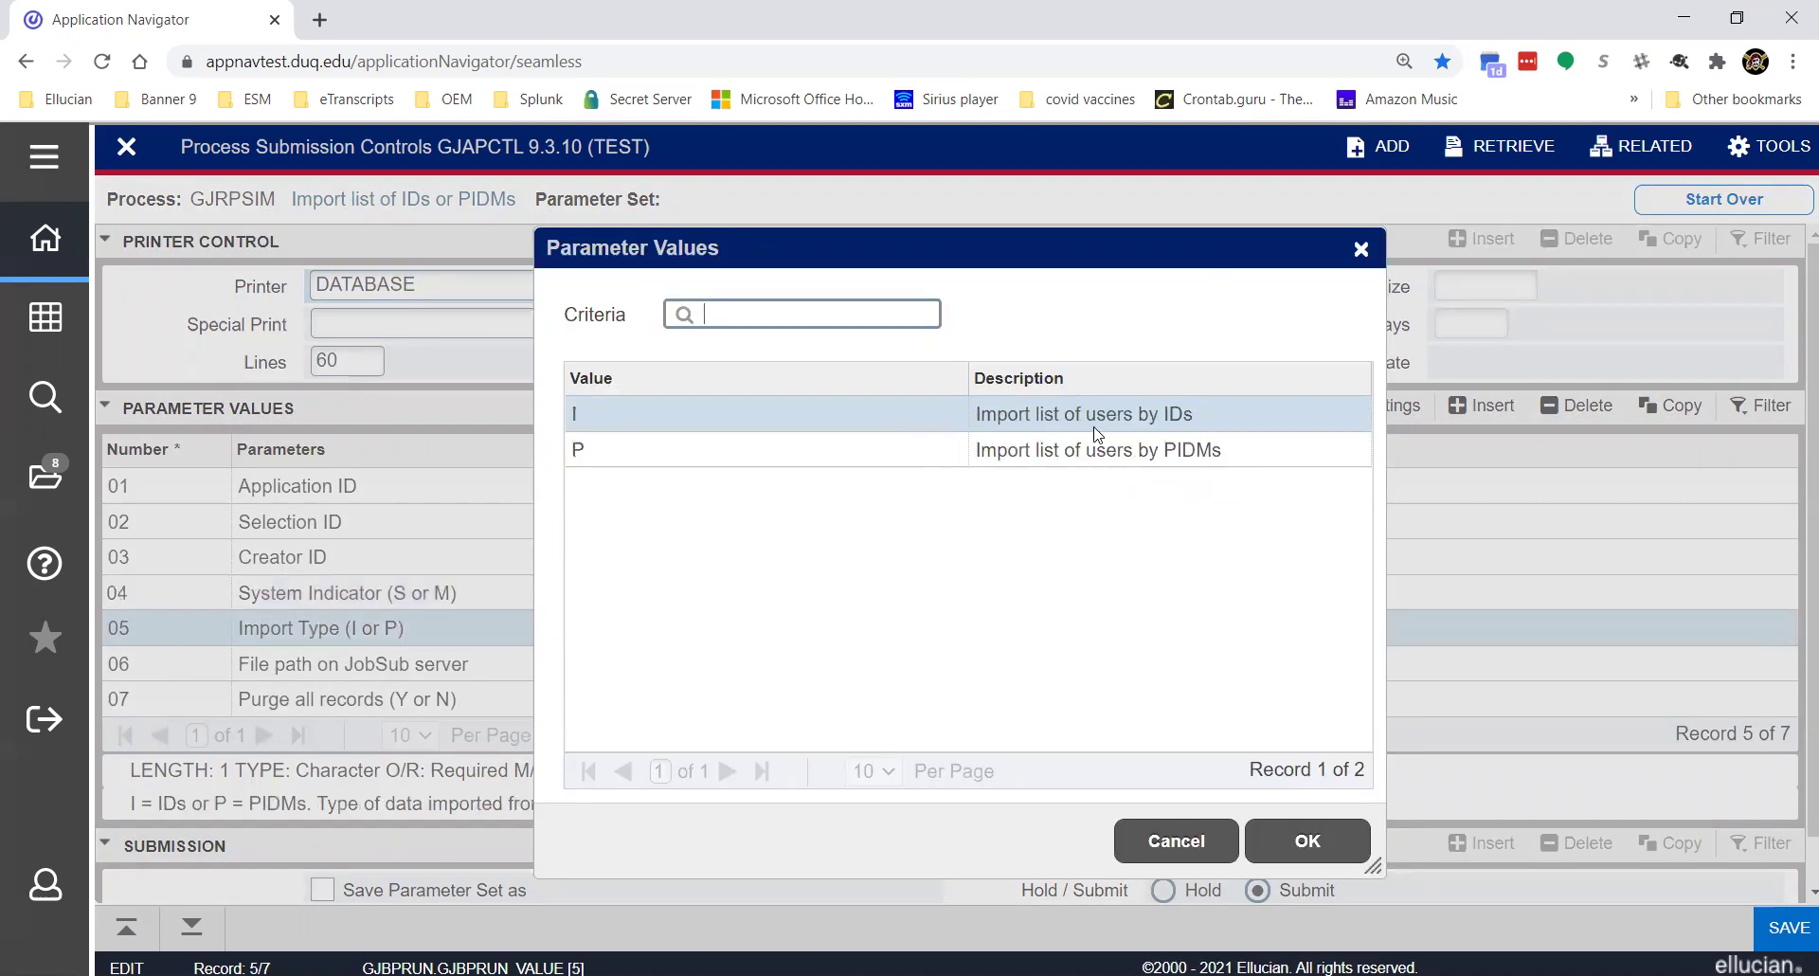
pyautogui.click(1179, 843)
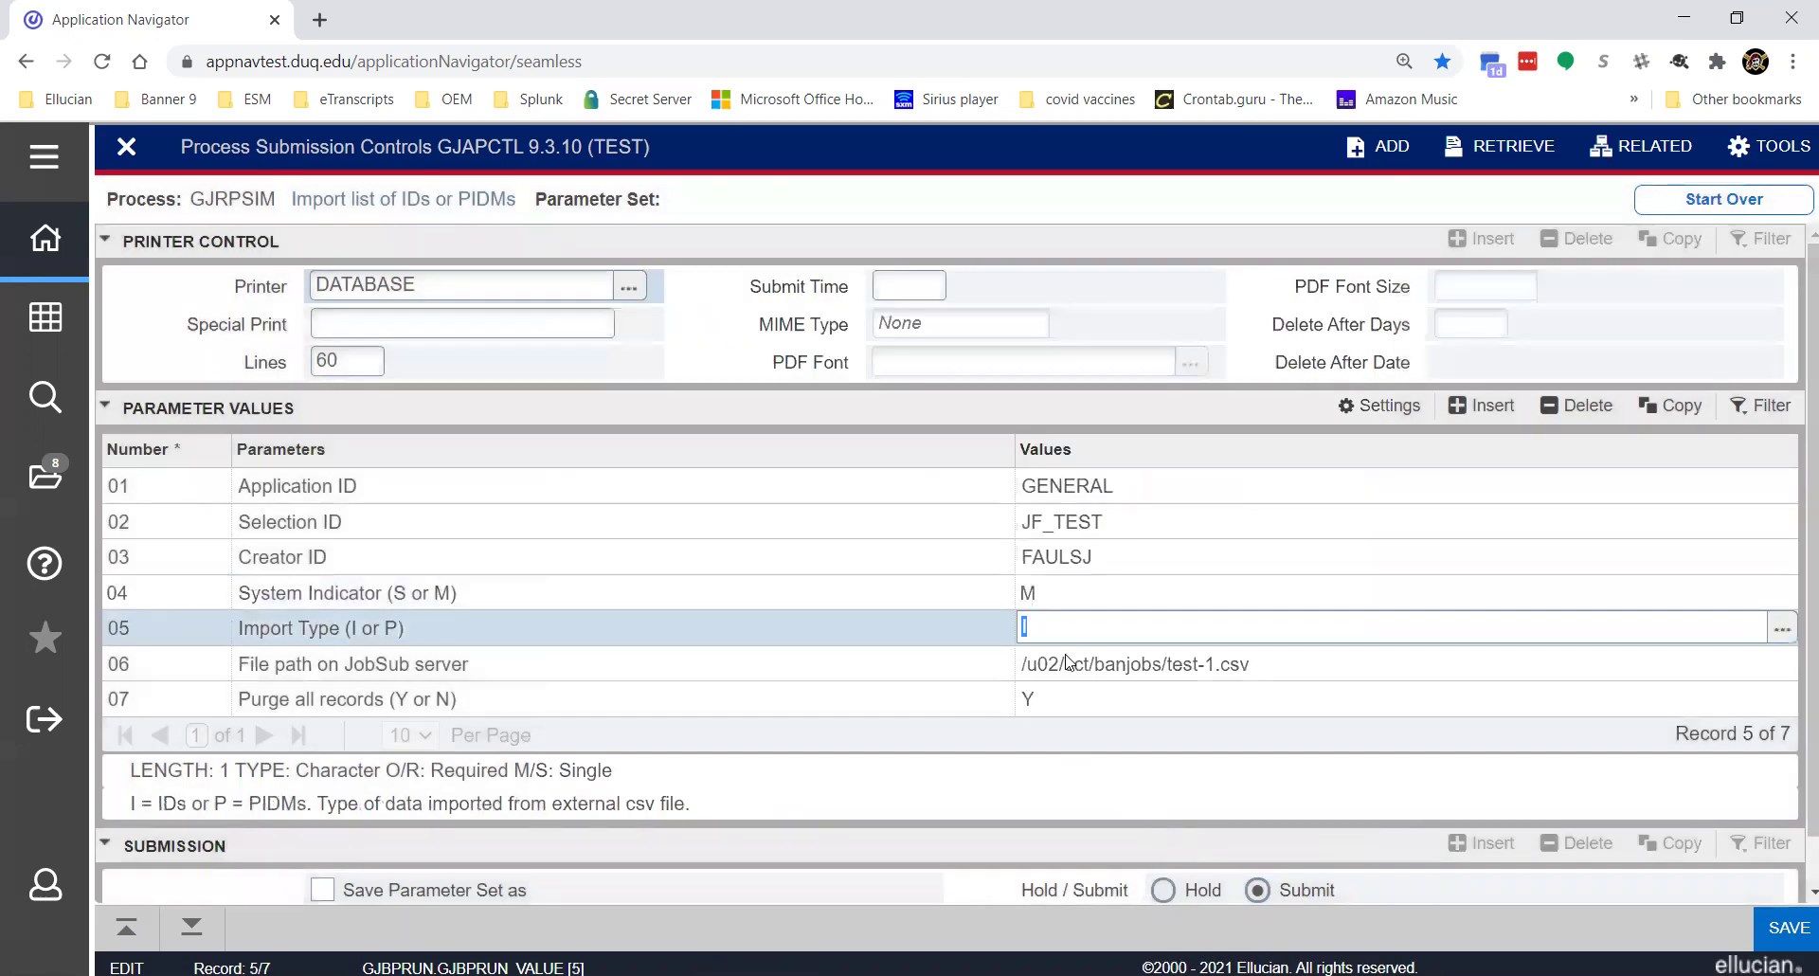
pyautogui.click(1068, 637)
pyautogui.click(1187, 668)
pyautogui.click(1262, 661)
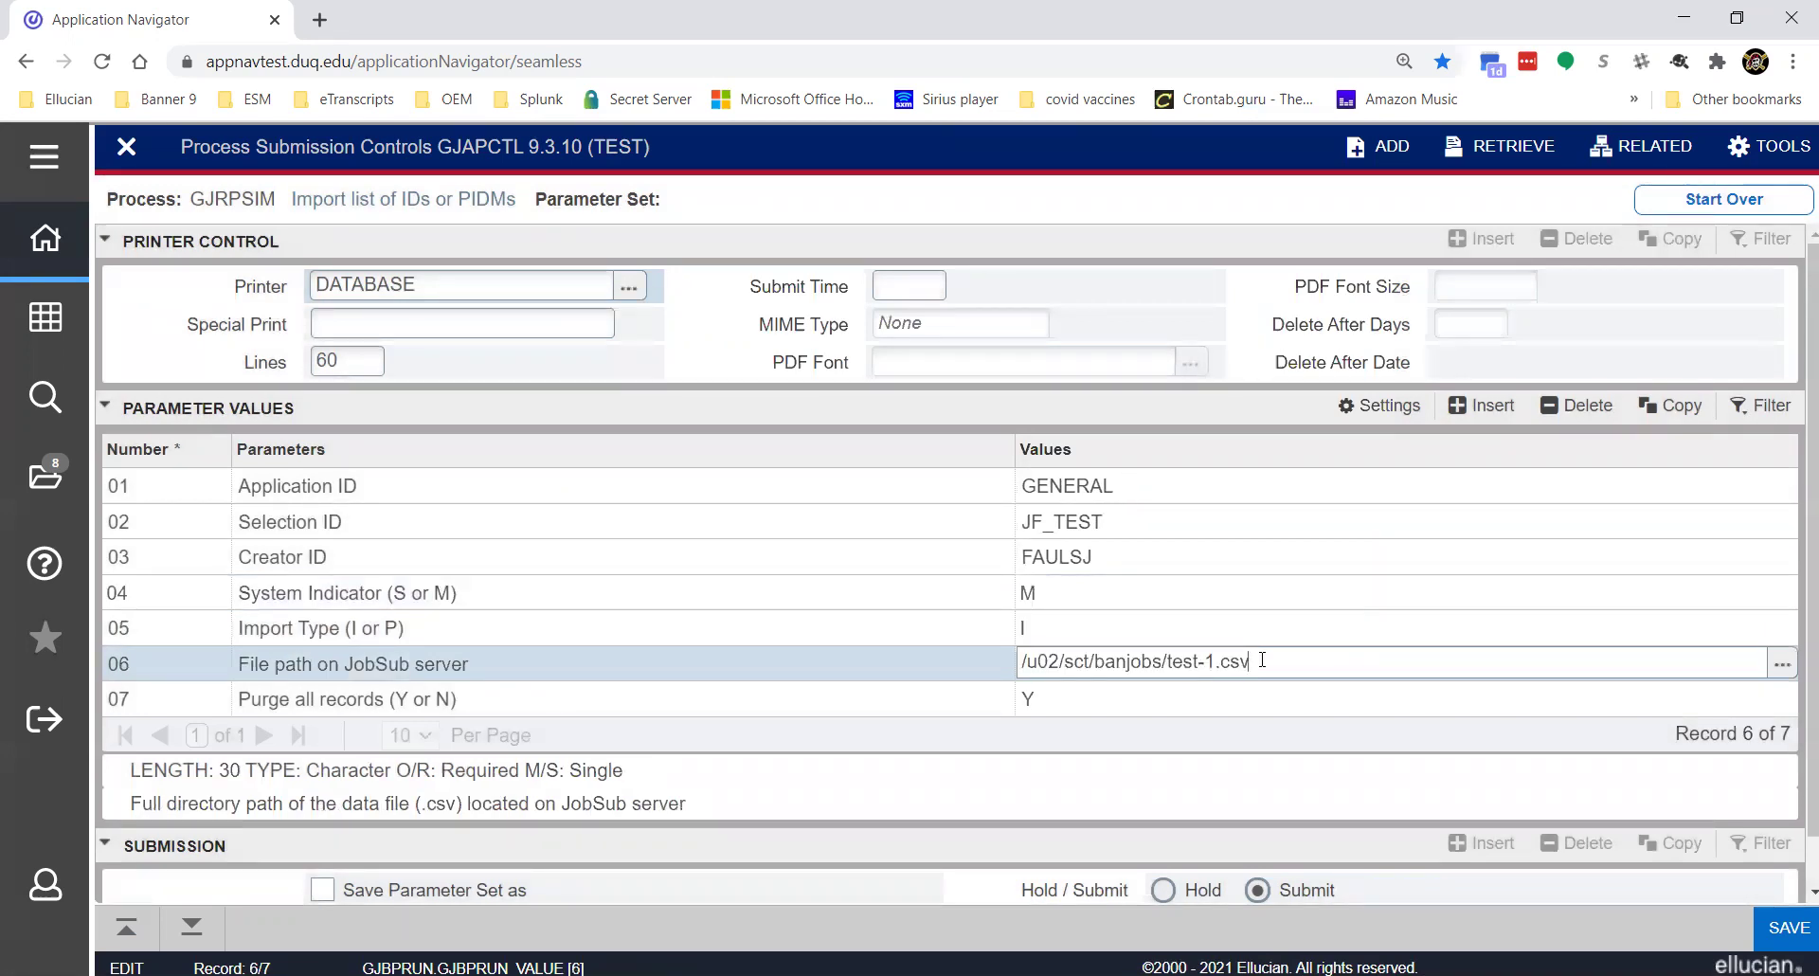
pyautogui.click(1106, 700)
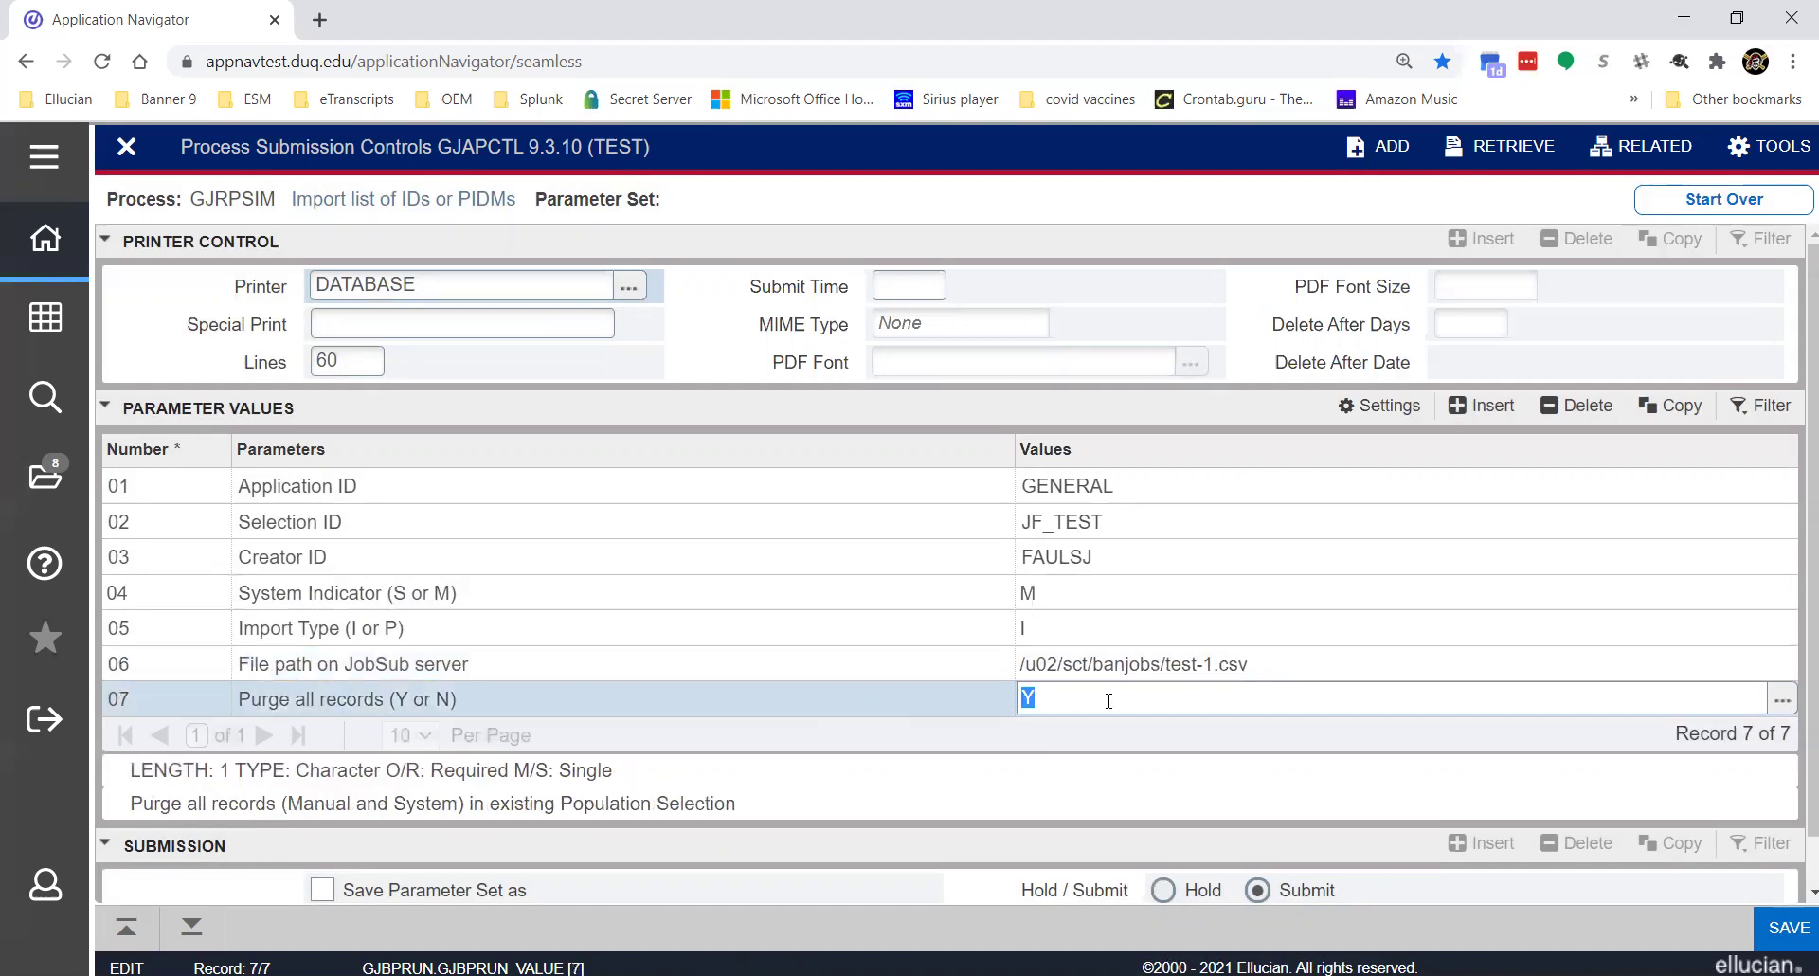
# - Submit GJRPSIM as job 2765093 and bring up its related pages
pyautogui.scroll(-1, 1109, 701)
pyautogui.click(822, 874)
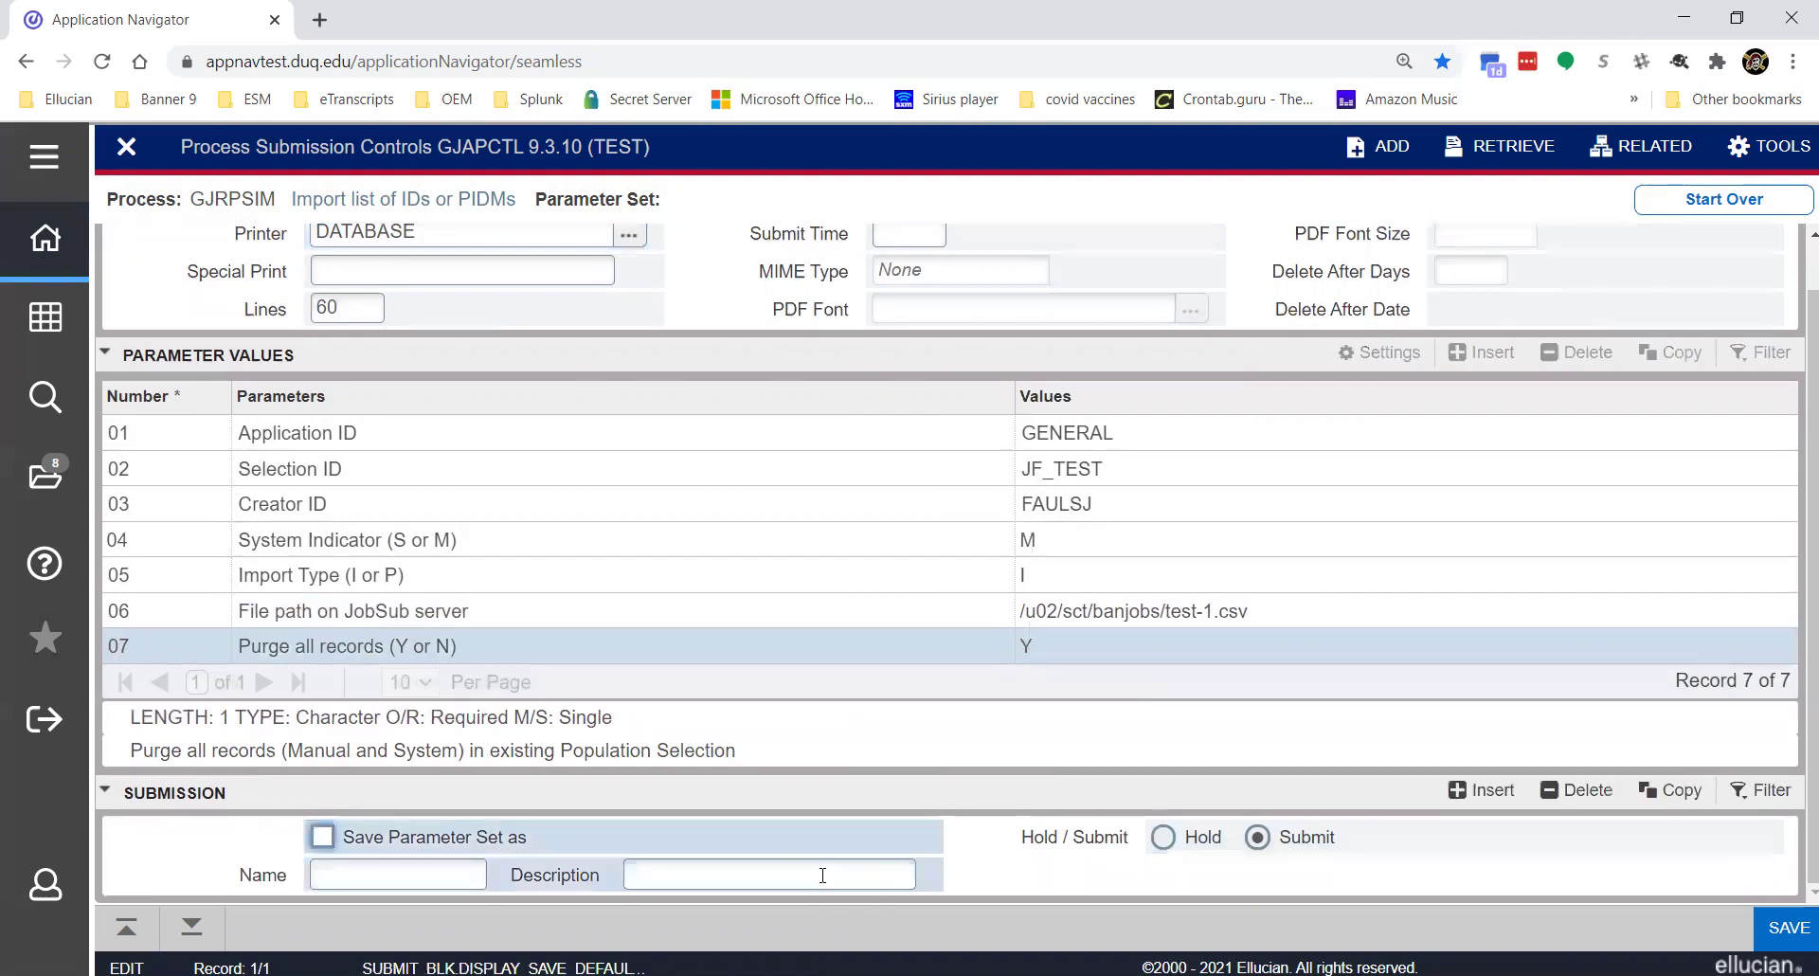
pyautogui.click(1789, 927)
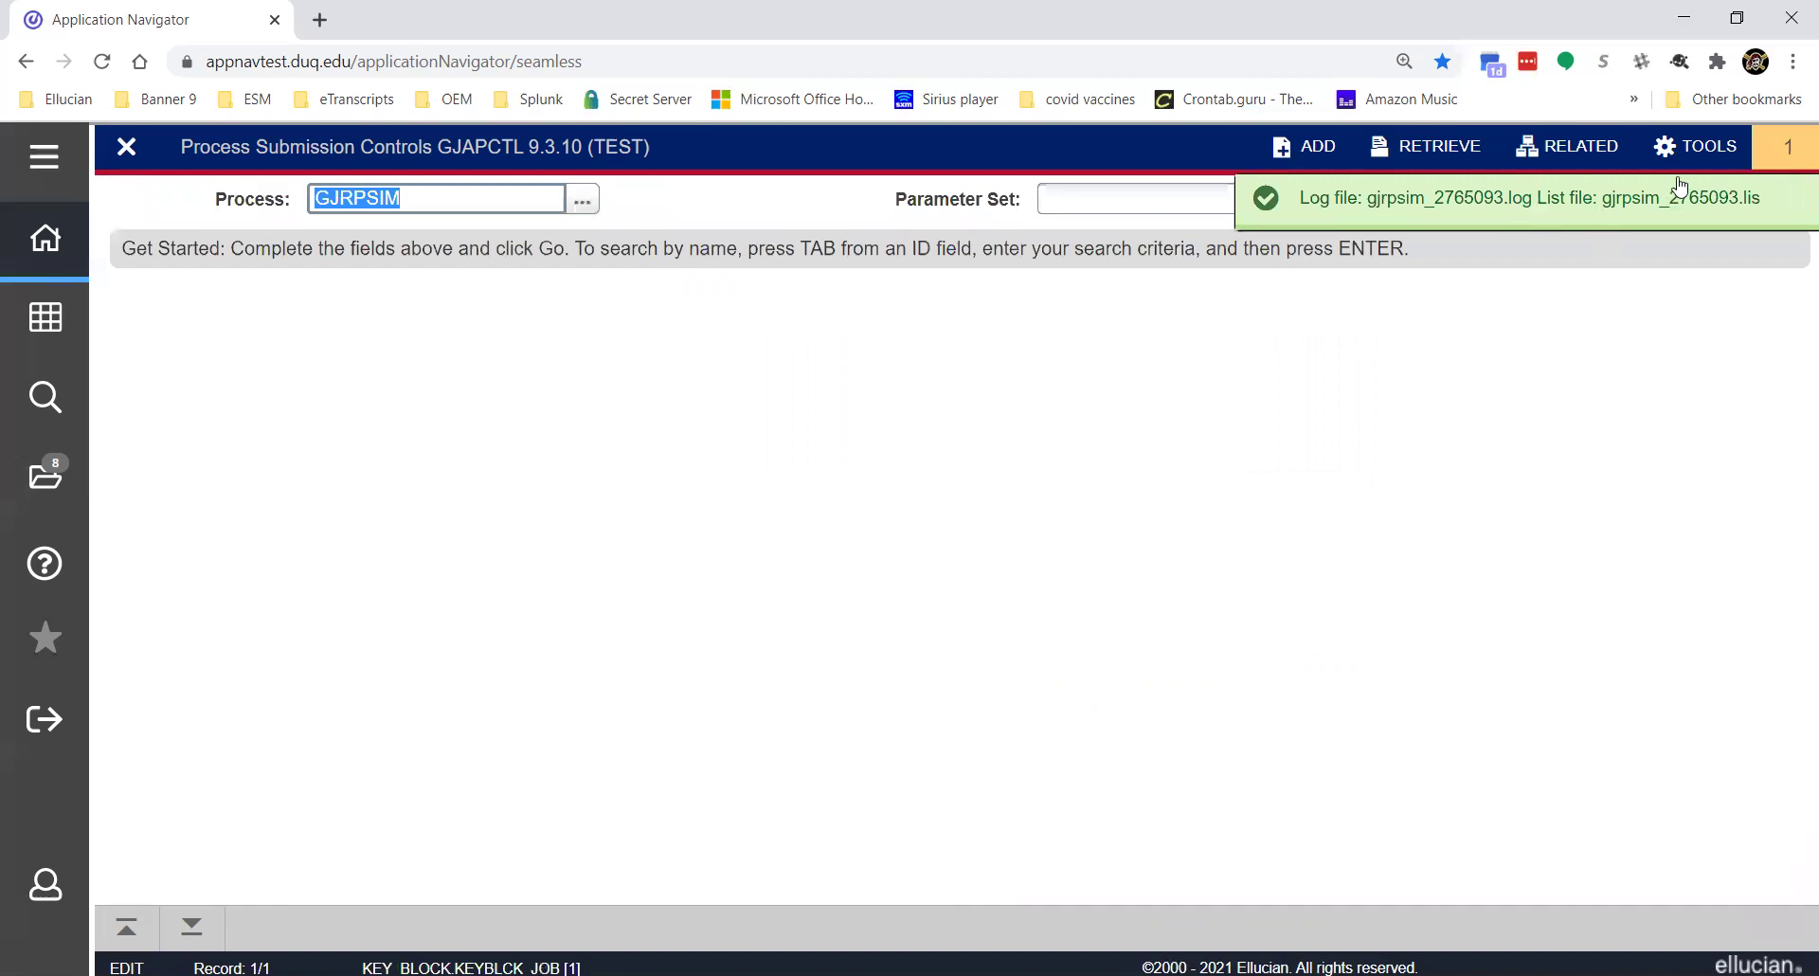
pyautogui.click(1776, 149)
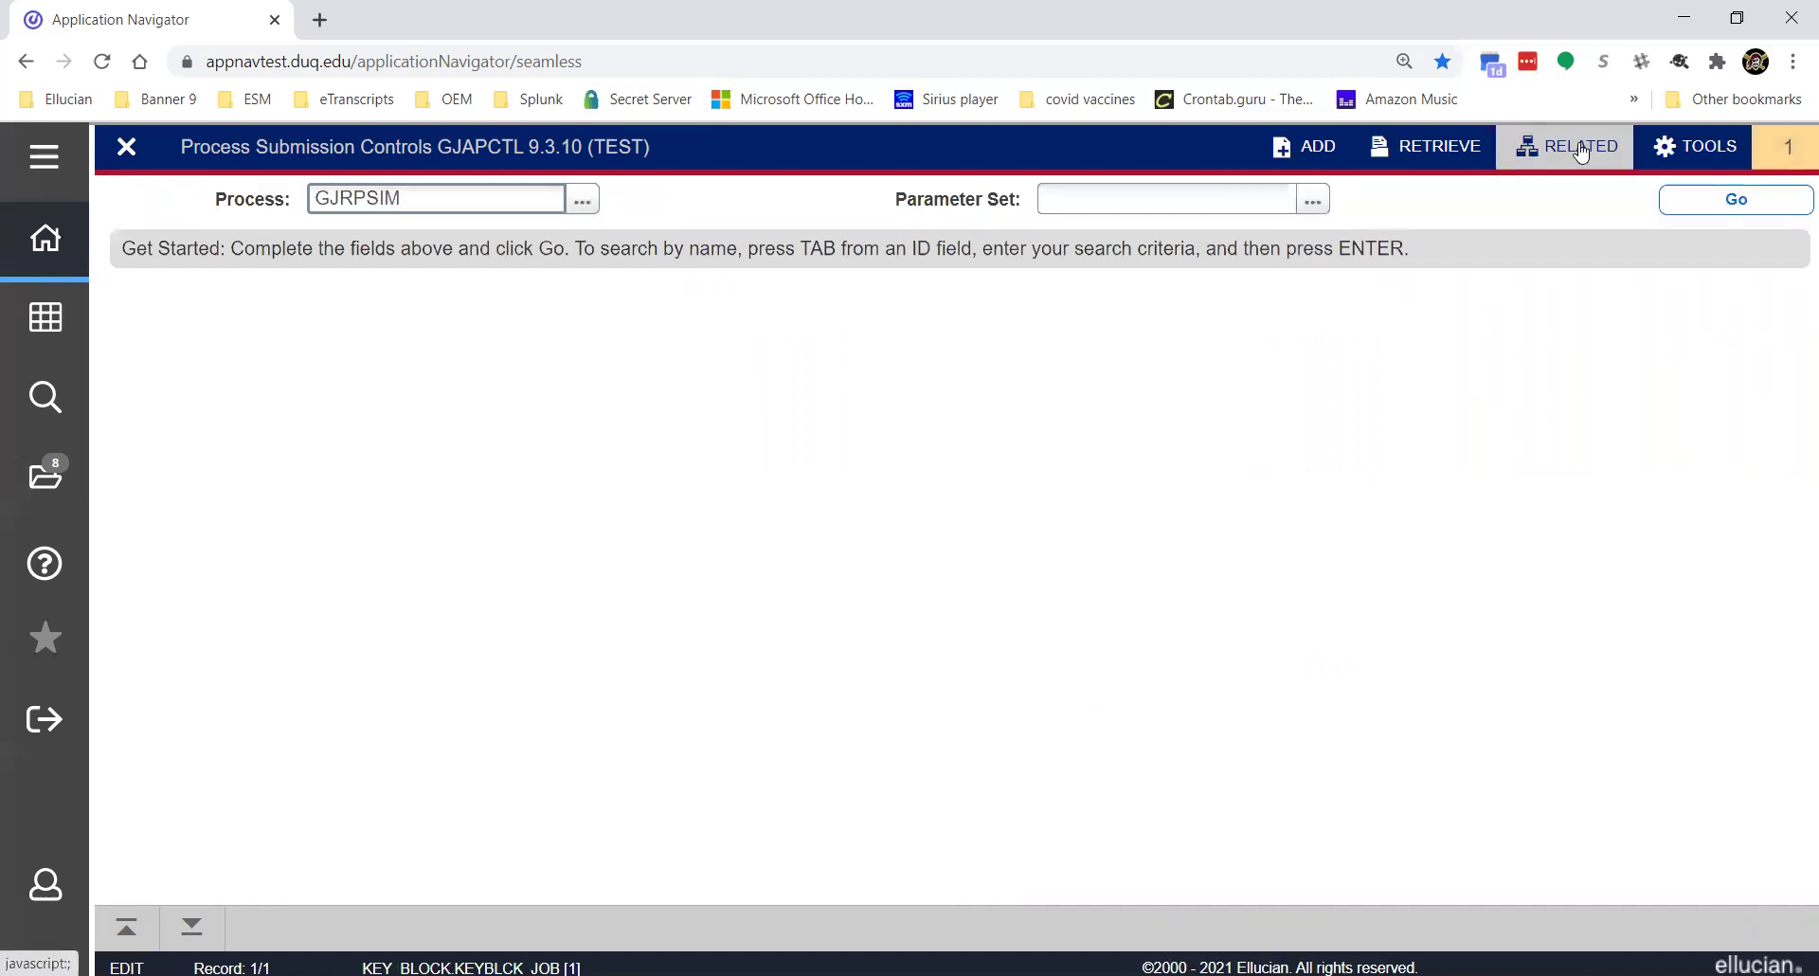
pyautogui.click(1568, 147)
# - Open Review Output (GJIREVO) and pick the gjrpsim_2765093.lis report
pyautogui.click(1547, 270)
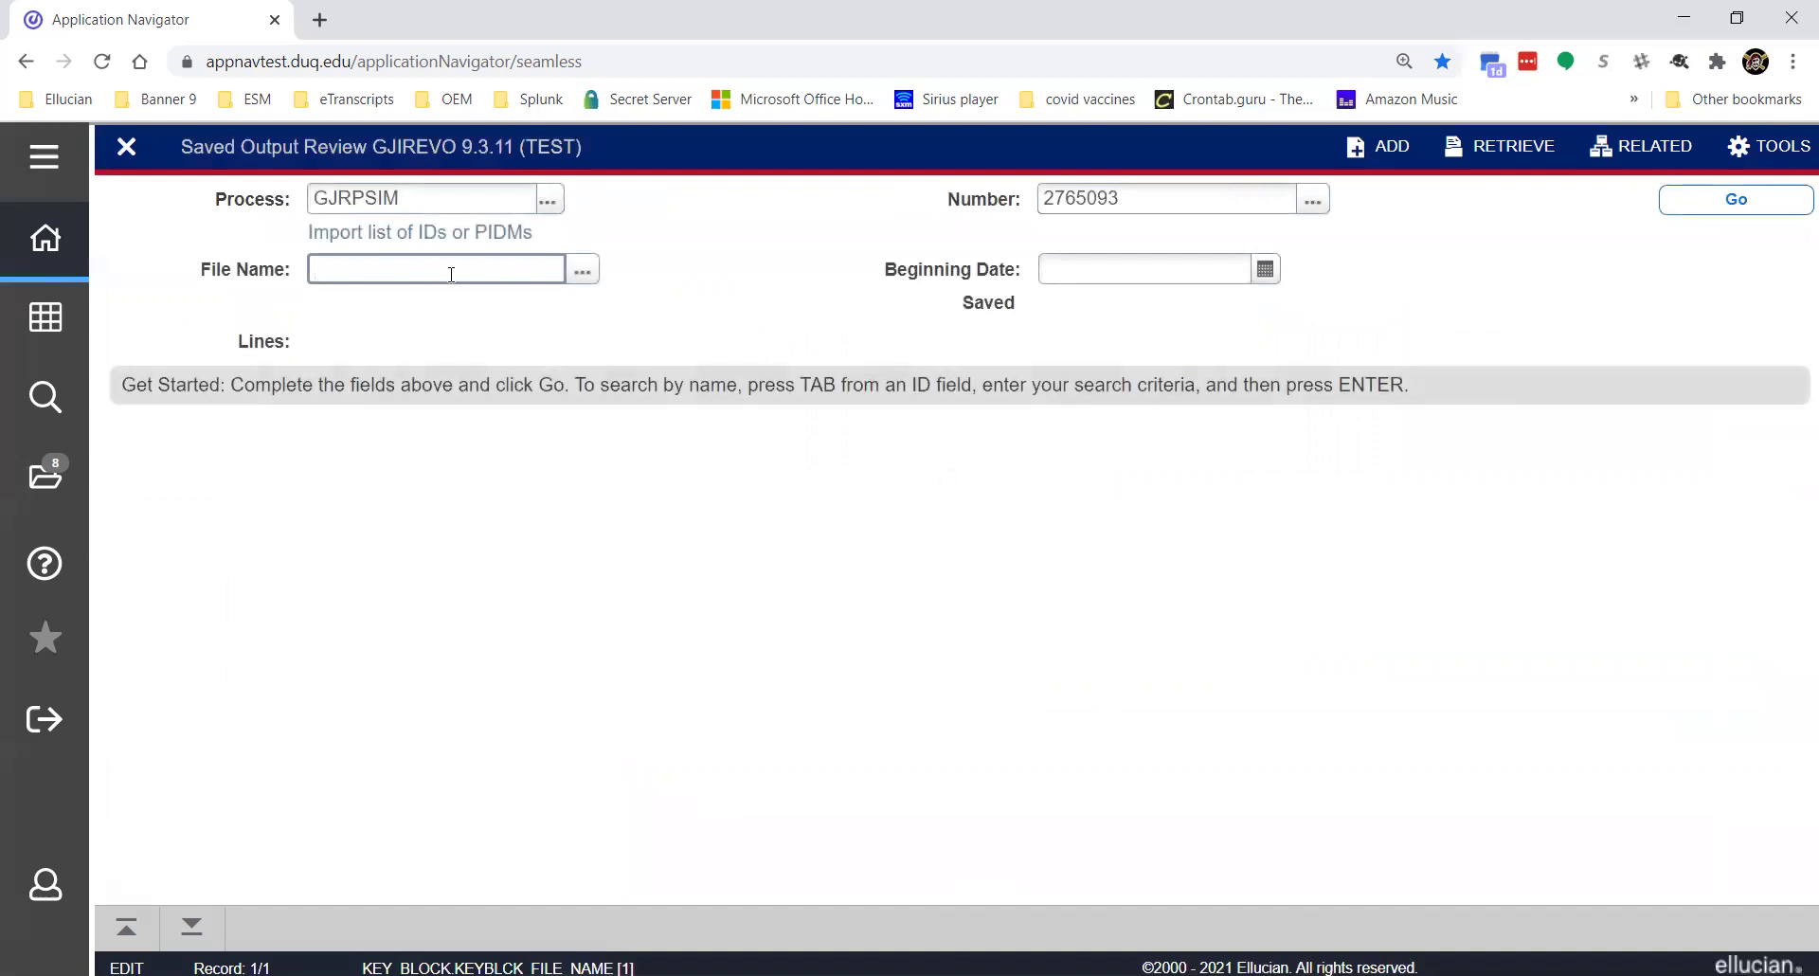
pyautogui.click(582, 271)
pyautogui.doubleClick(697, 413)
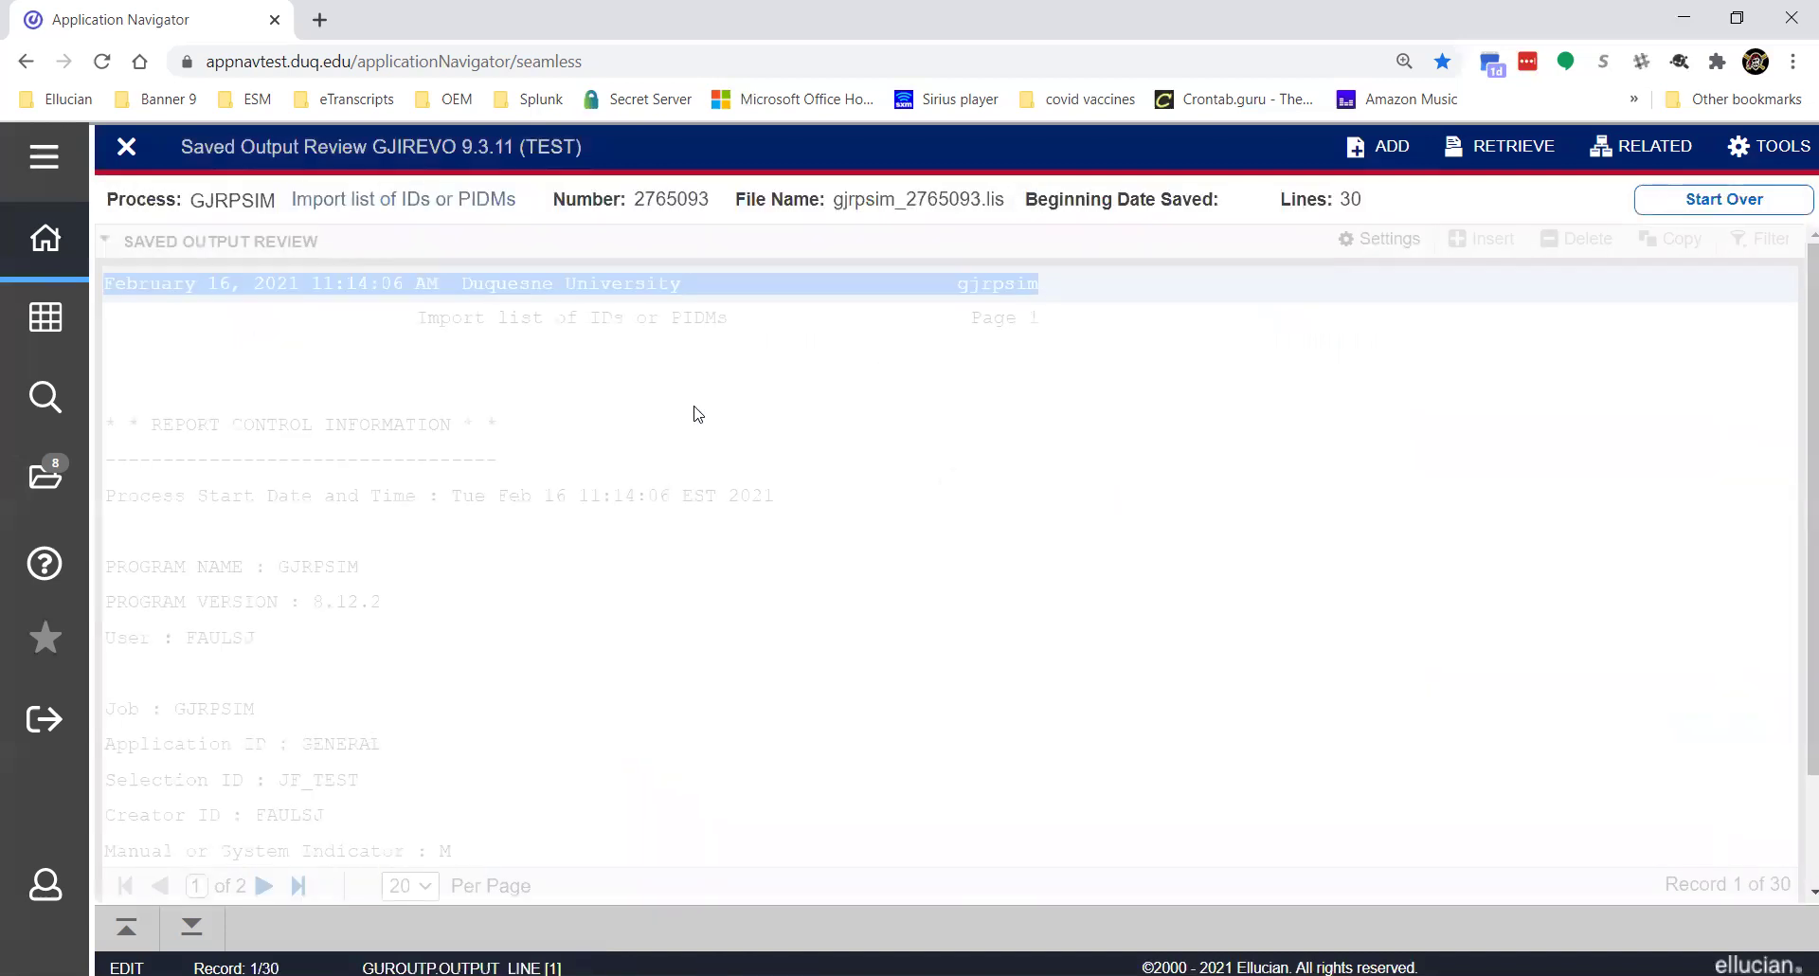
# - Show 50 lines per page and read the report: 5 processed, BAD_ID_1 and BAD_ID_2 invalid
pyautogui.click(431, 875)
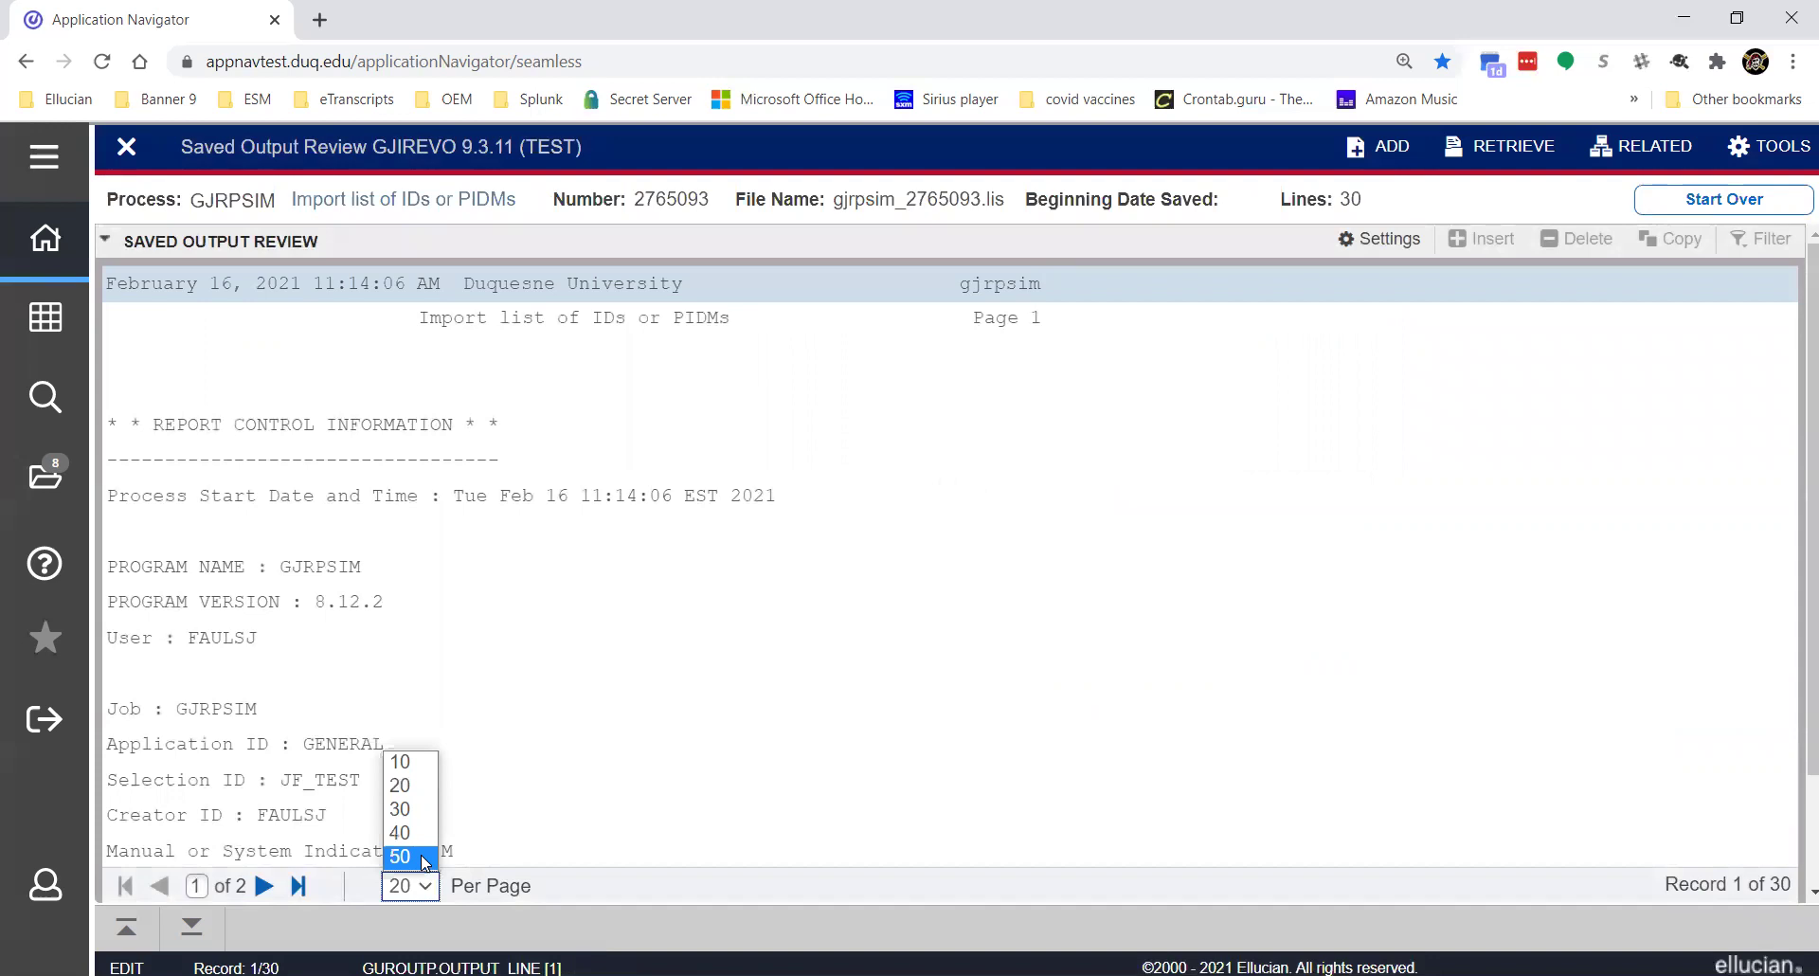
pyautogui.click(421, 857)
pyautogui.click(476, 617)
pyautogui.scroll(-3, 371, 748)
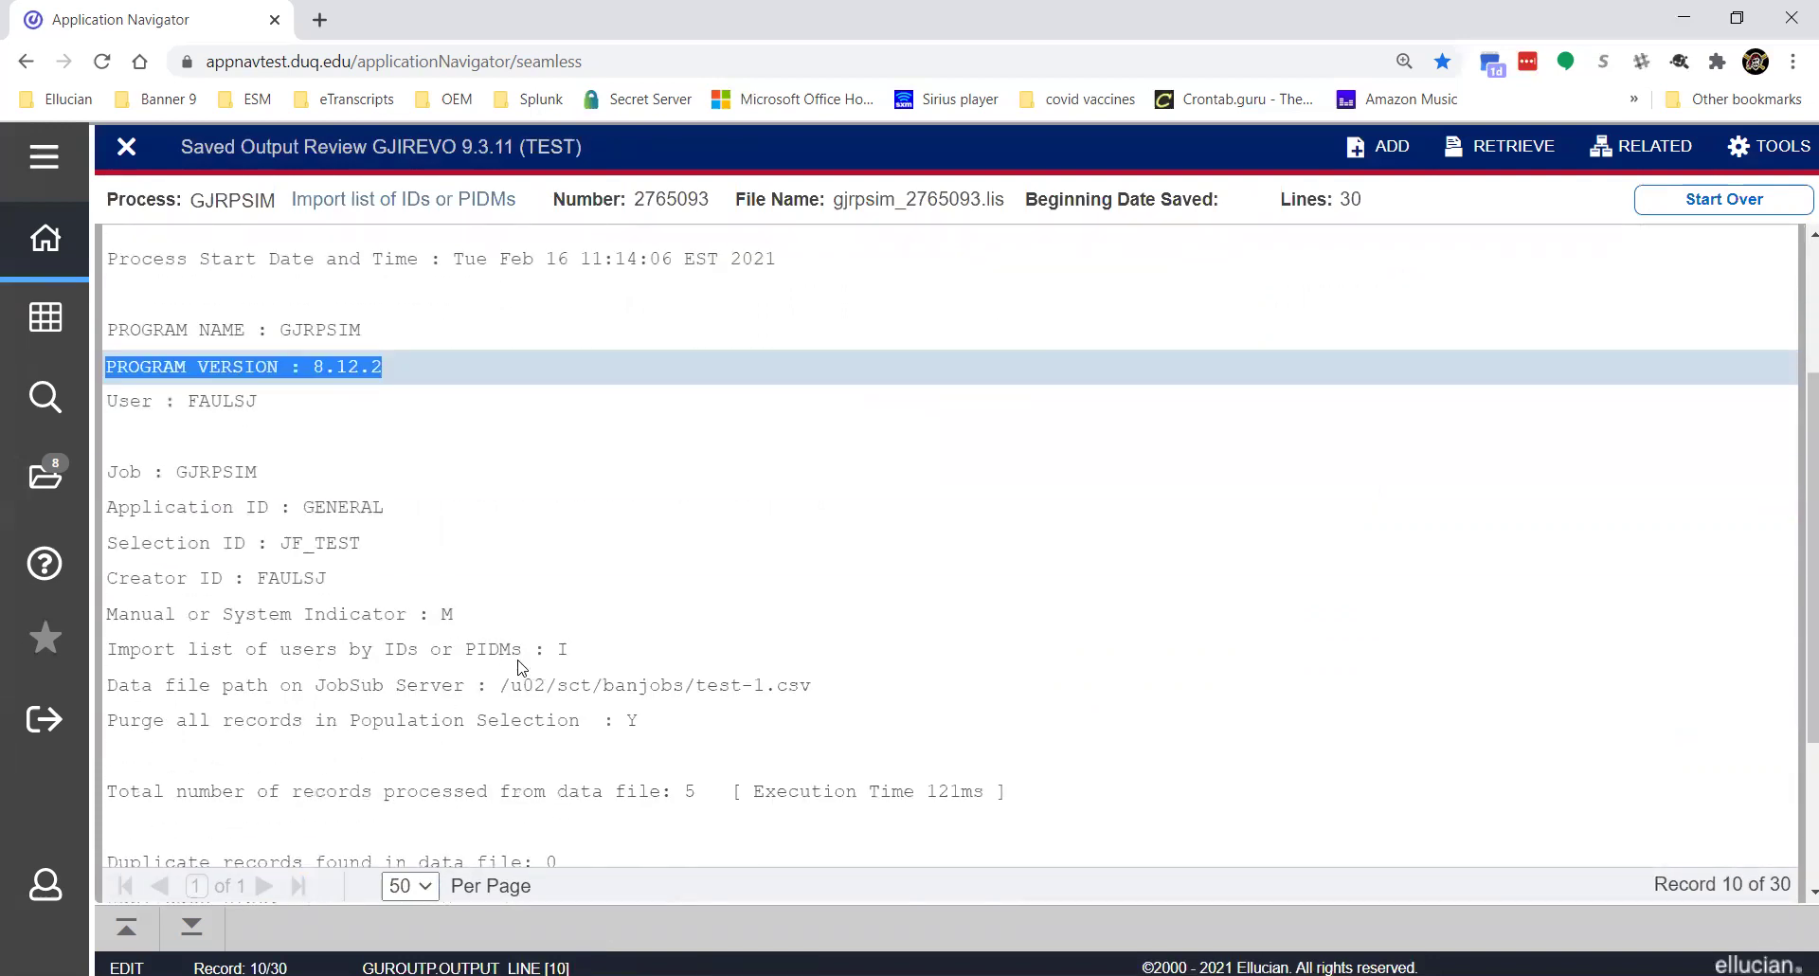
pyautogui.scroll(-1, 618, 703)
pyautogui.scroll(-3, 618, 703)
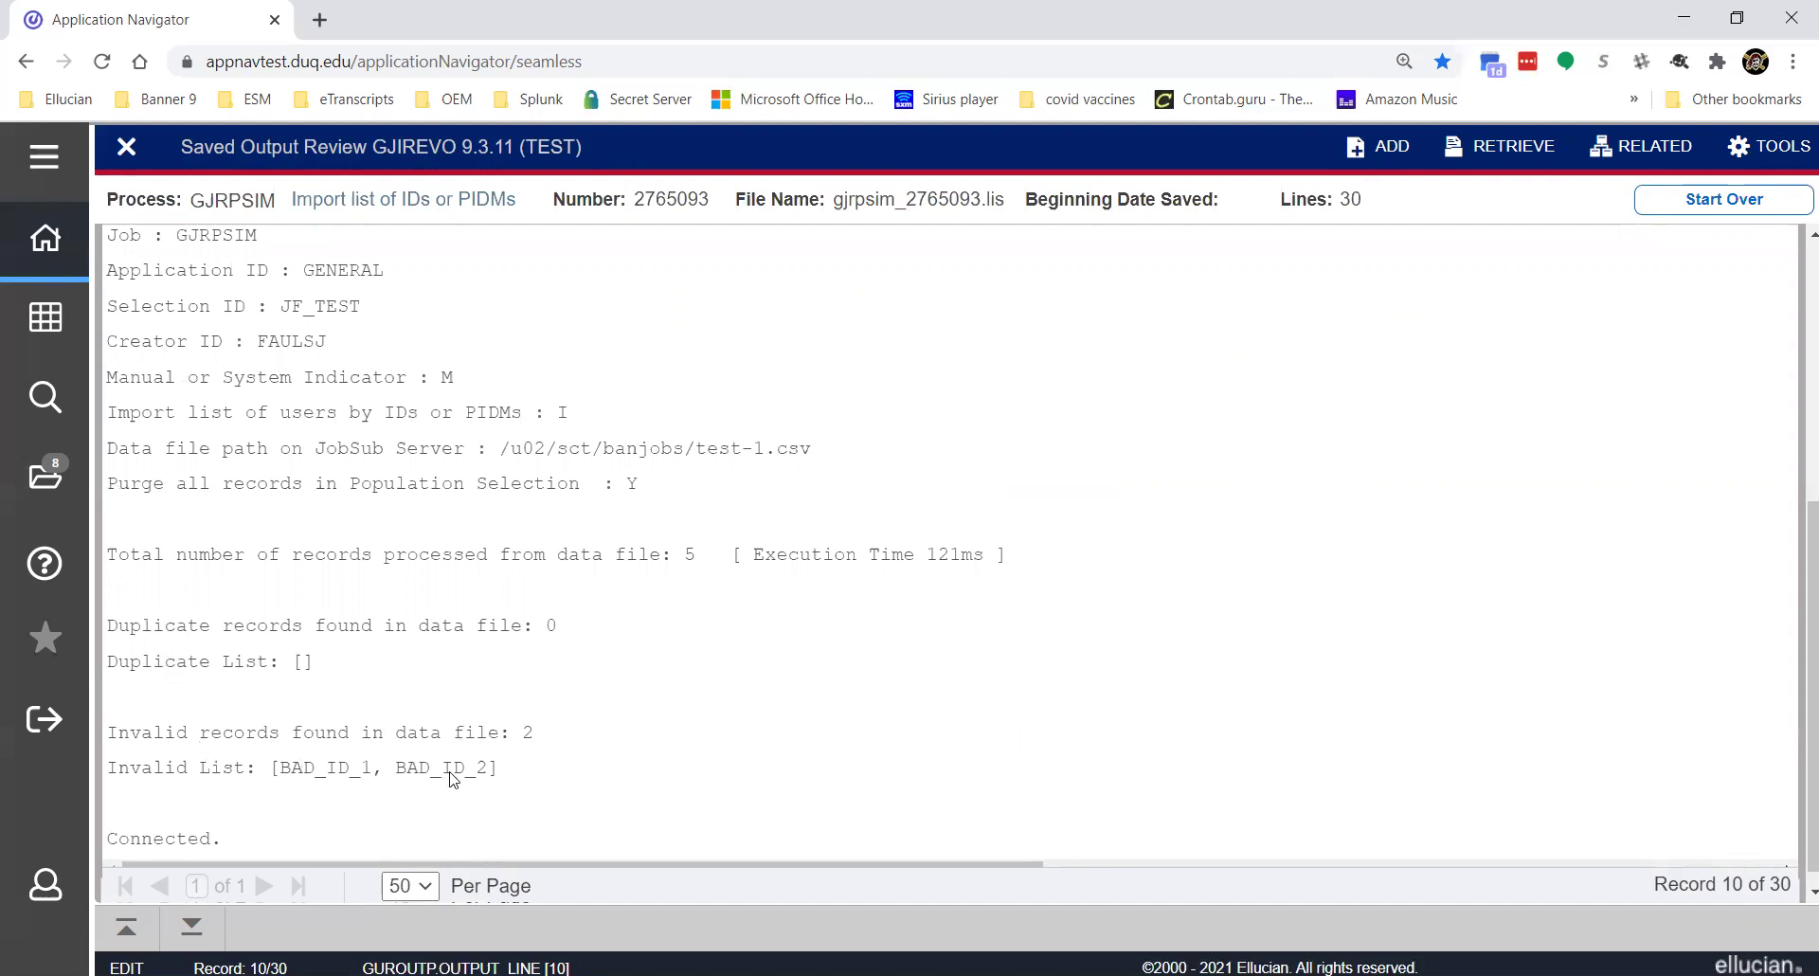
pyautogui.scroll(-1, 547, 774)
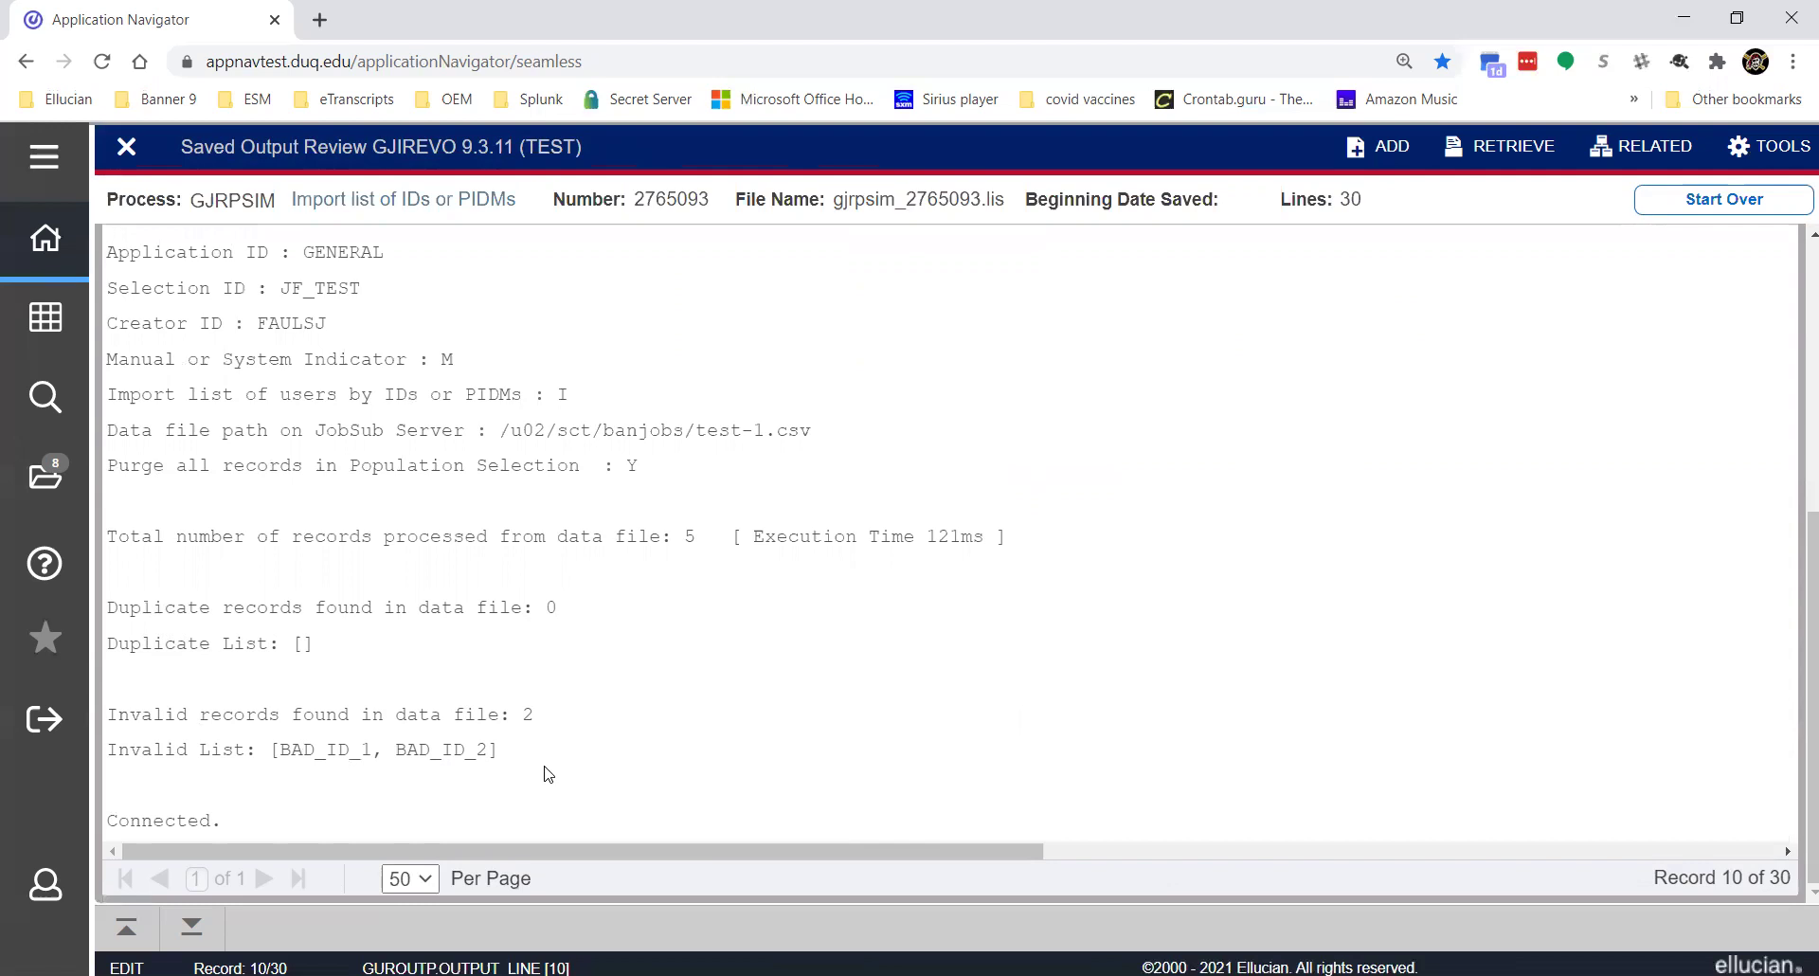
pyautogui.click(1701, 202)
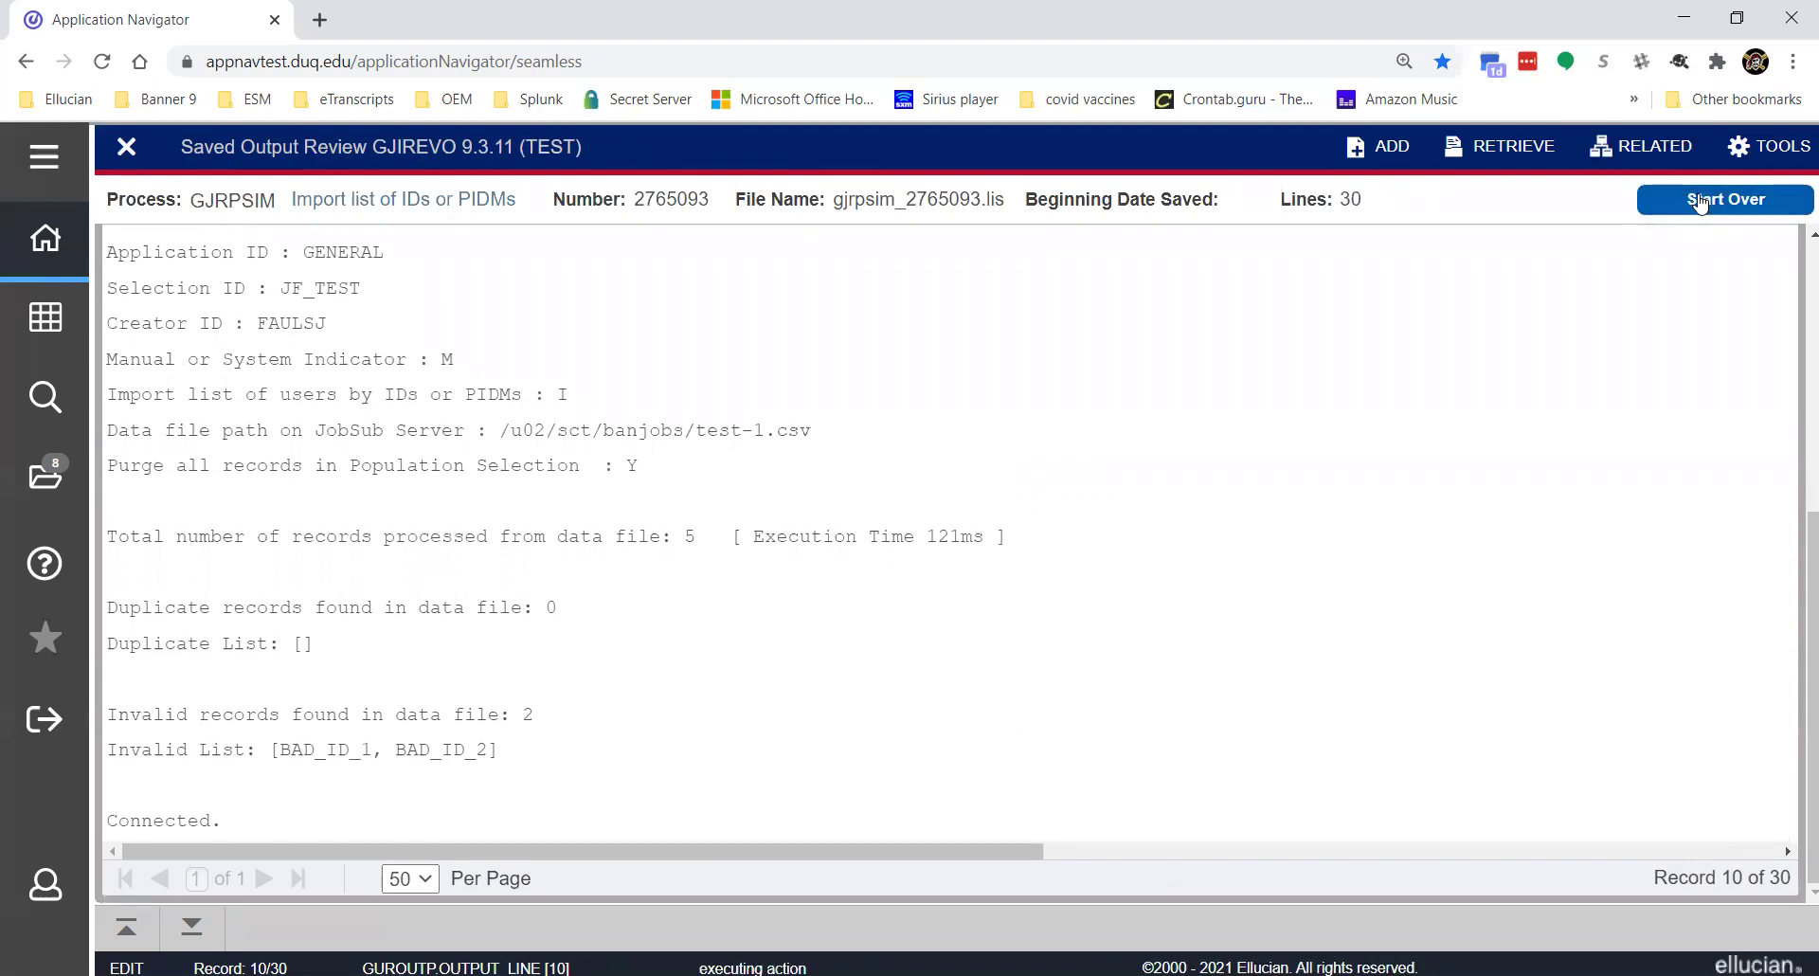
# - Read the 8-line gjrpsim_2765093.log, then close GJIREVO back to GJAPCTL
pyautogui.click(582, 277)
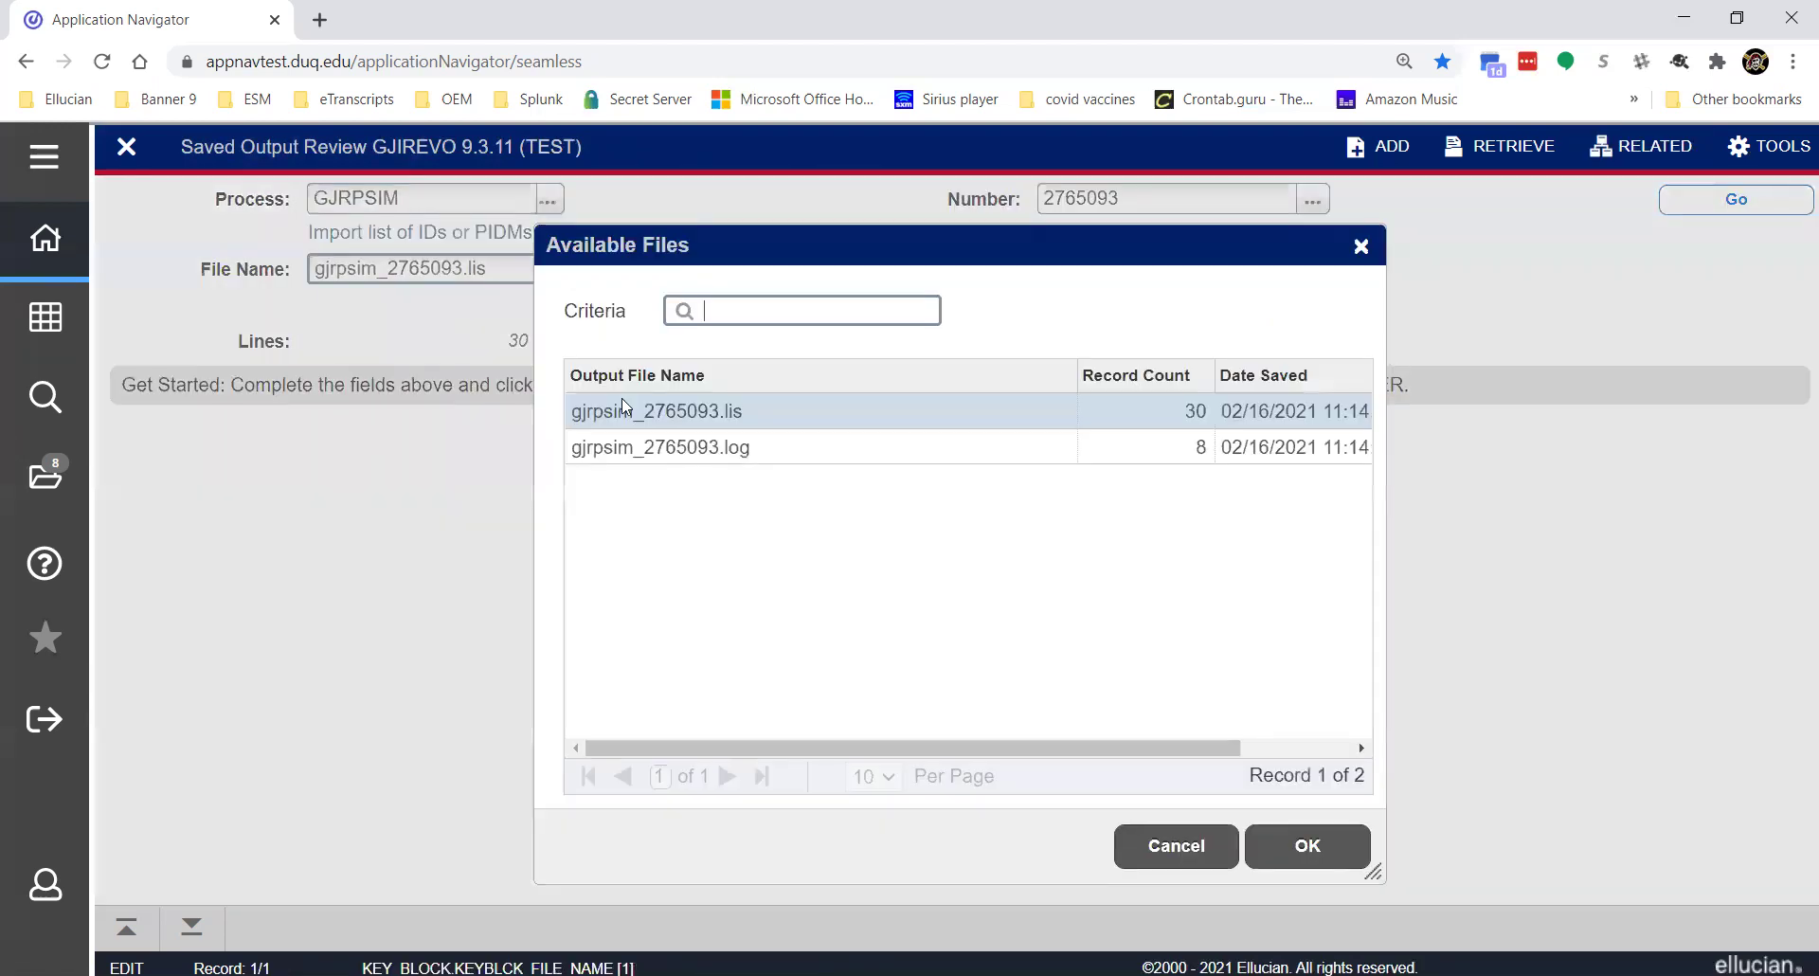
pyautogui.doubleClick(650, 445)
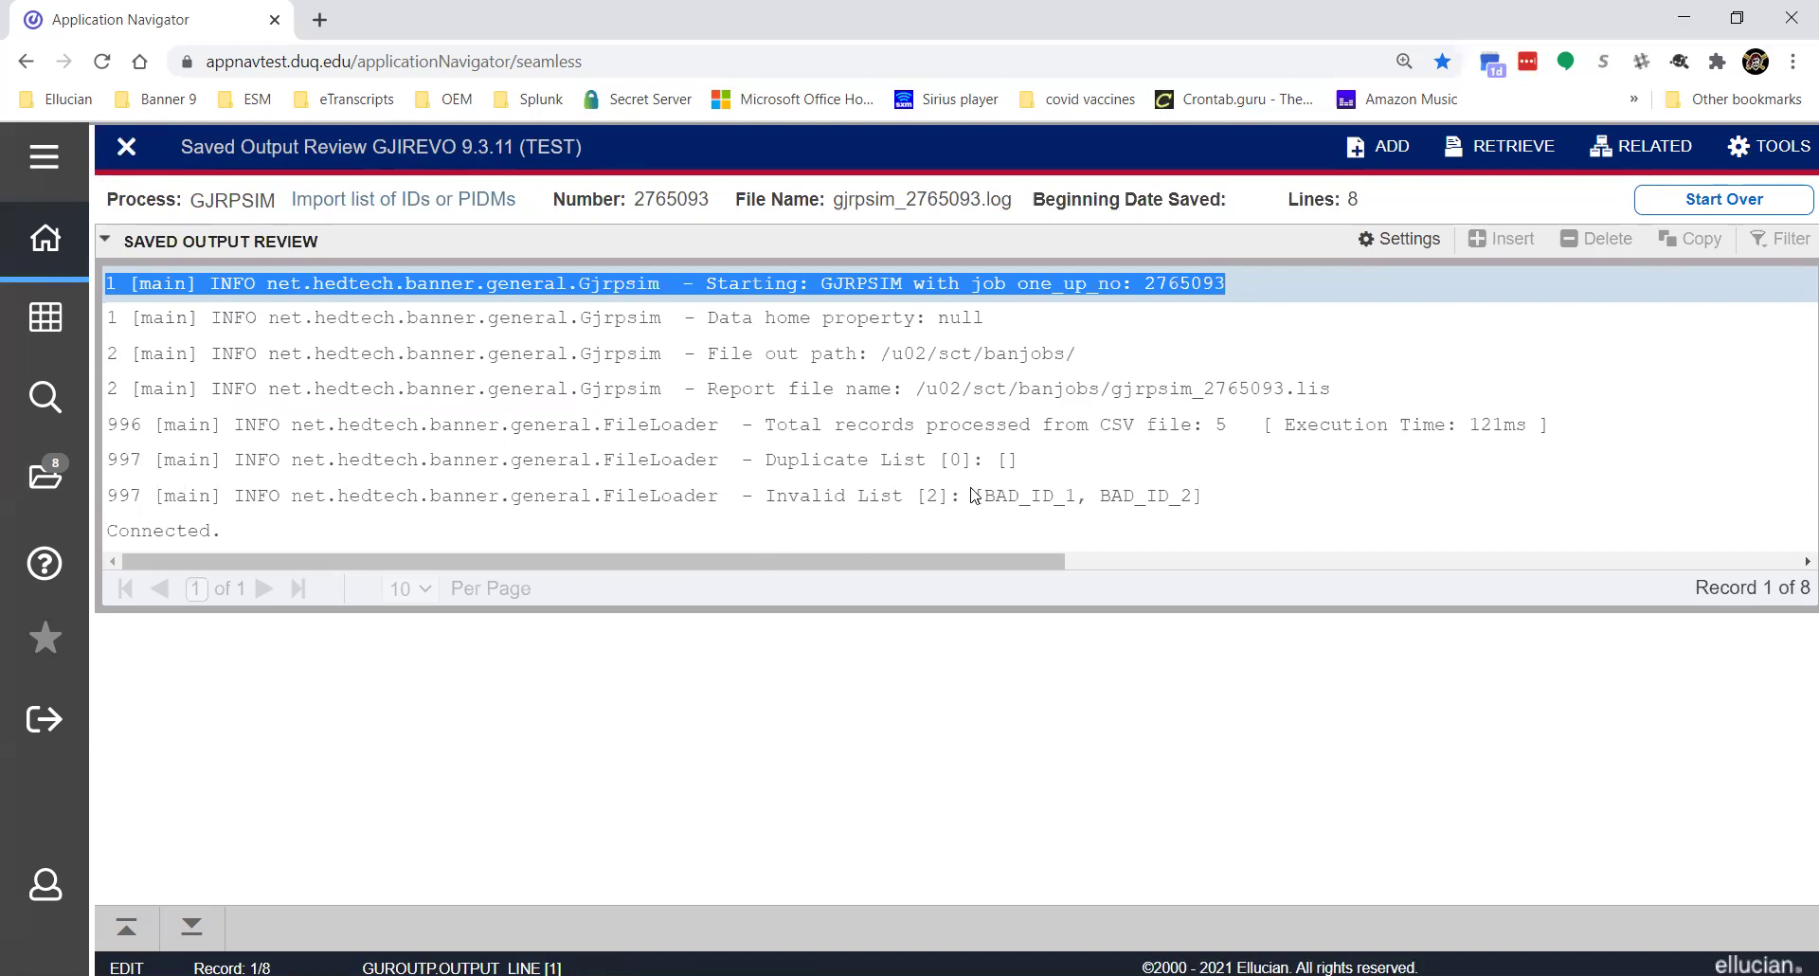
pyautogui.click(126, 146)
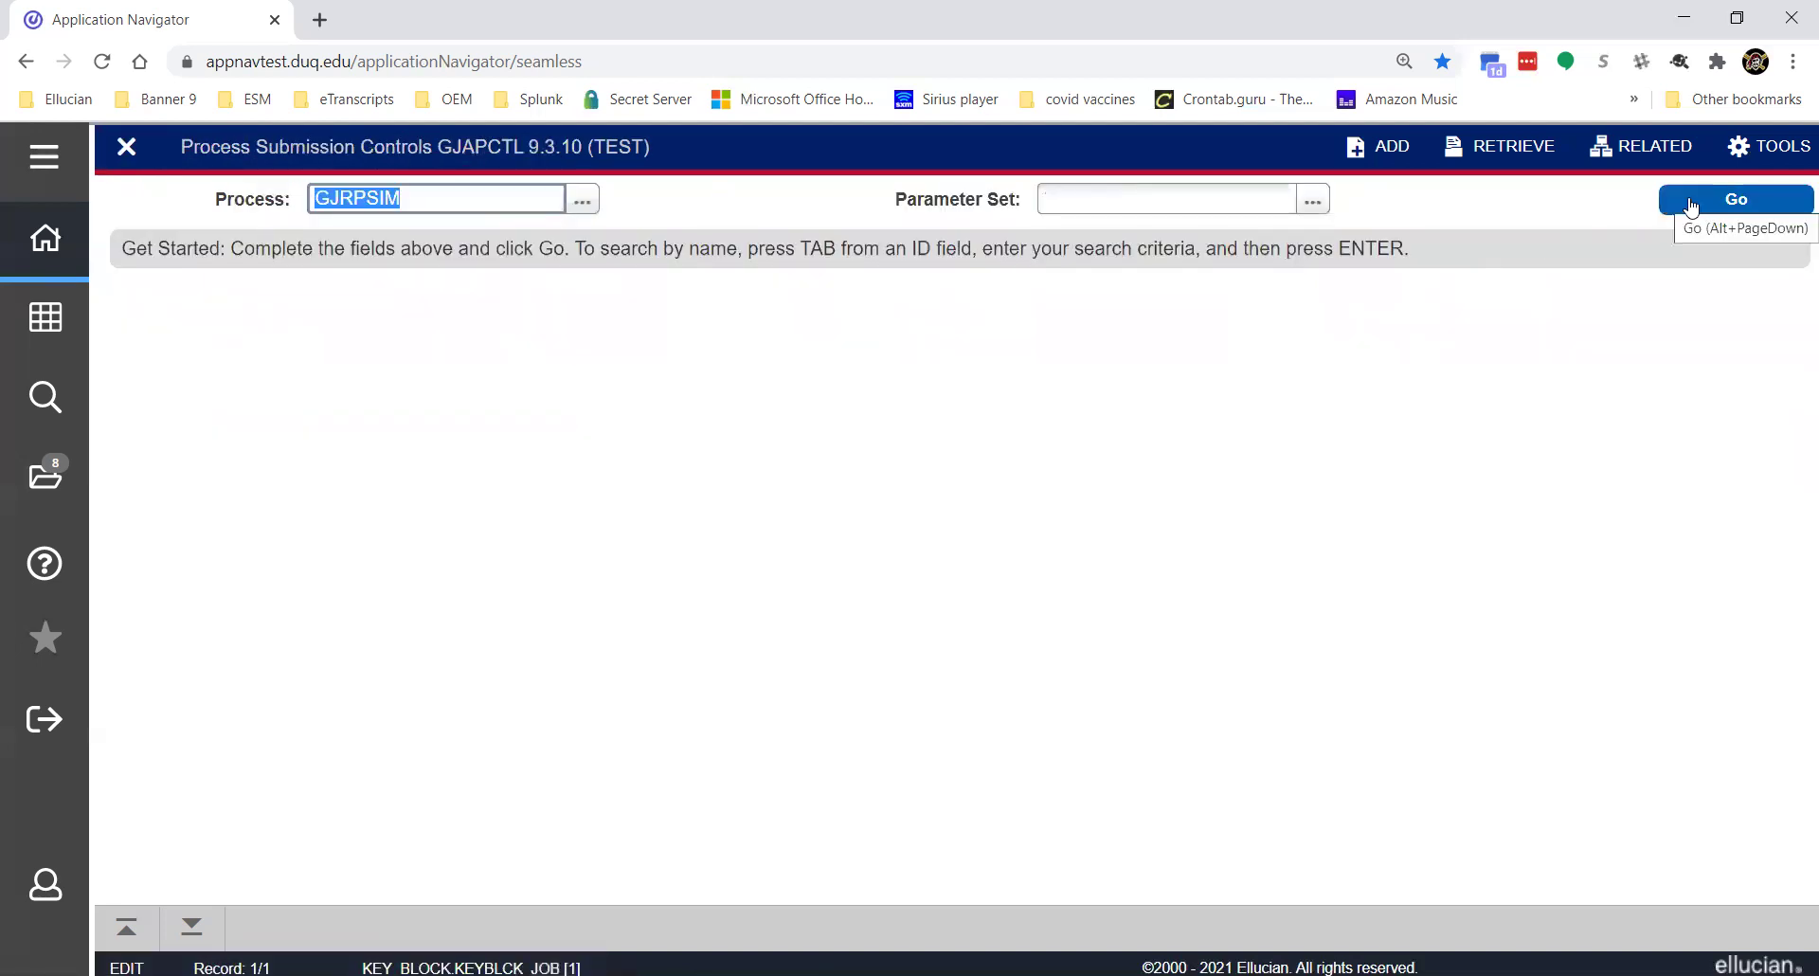
# - Close GJAPCTL and open GLAEXTR with Application GENERAL and Selection ID JF_TEST
pyautogui.click(126, 147)
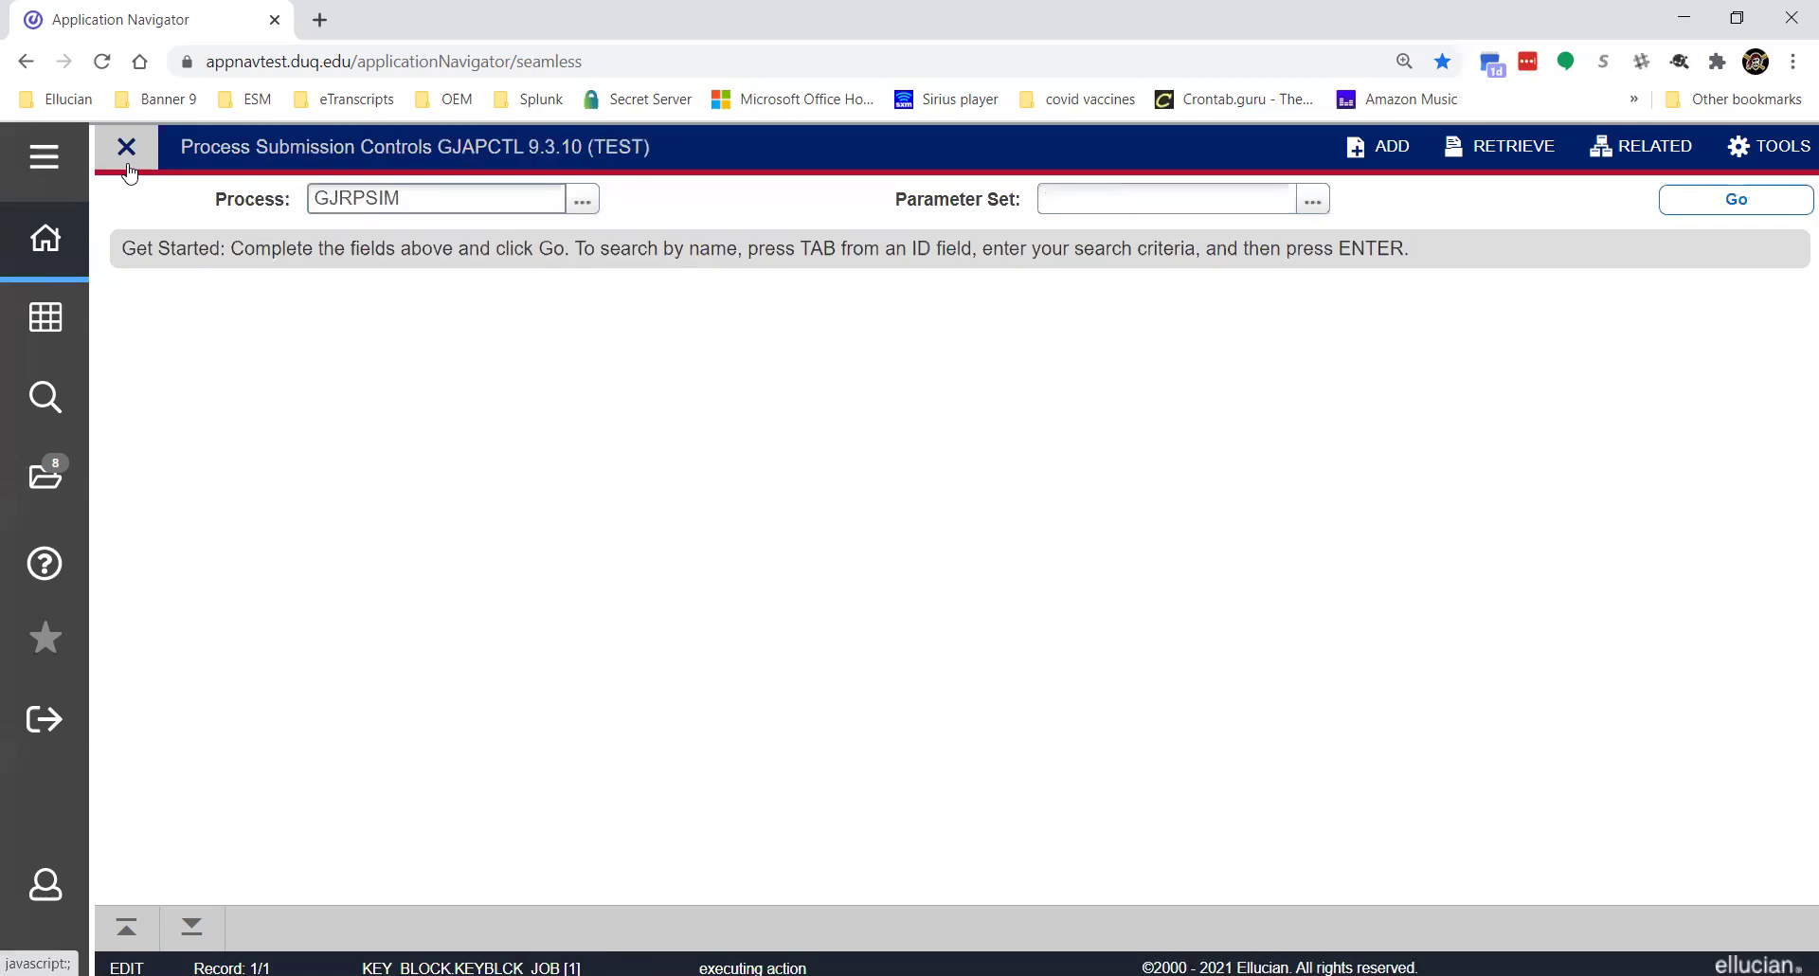
pyautogui.click(896, 362)
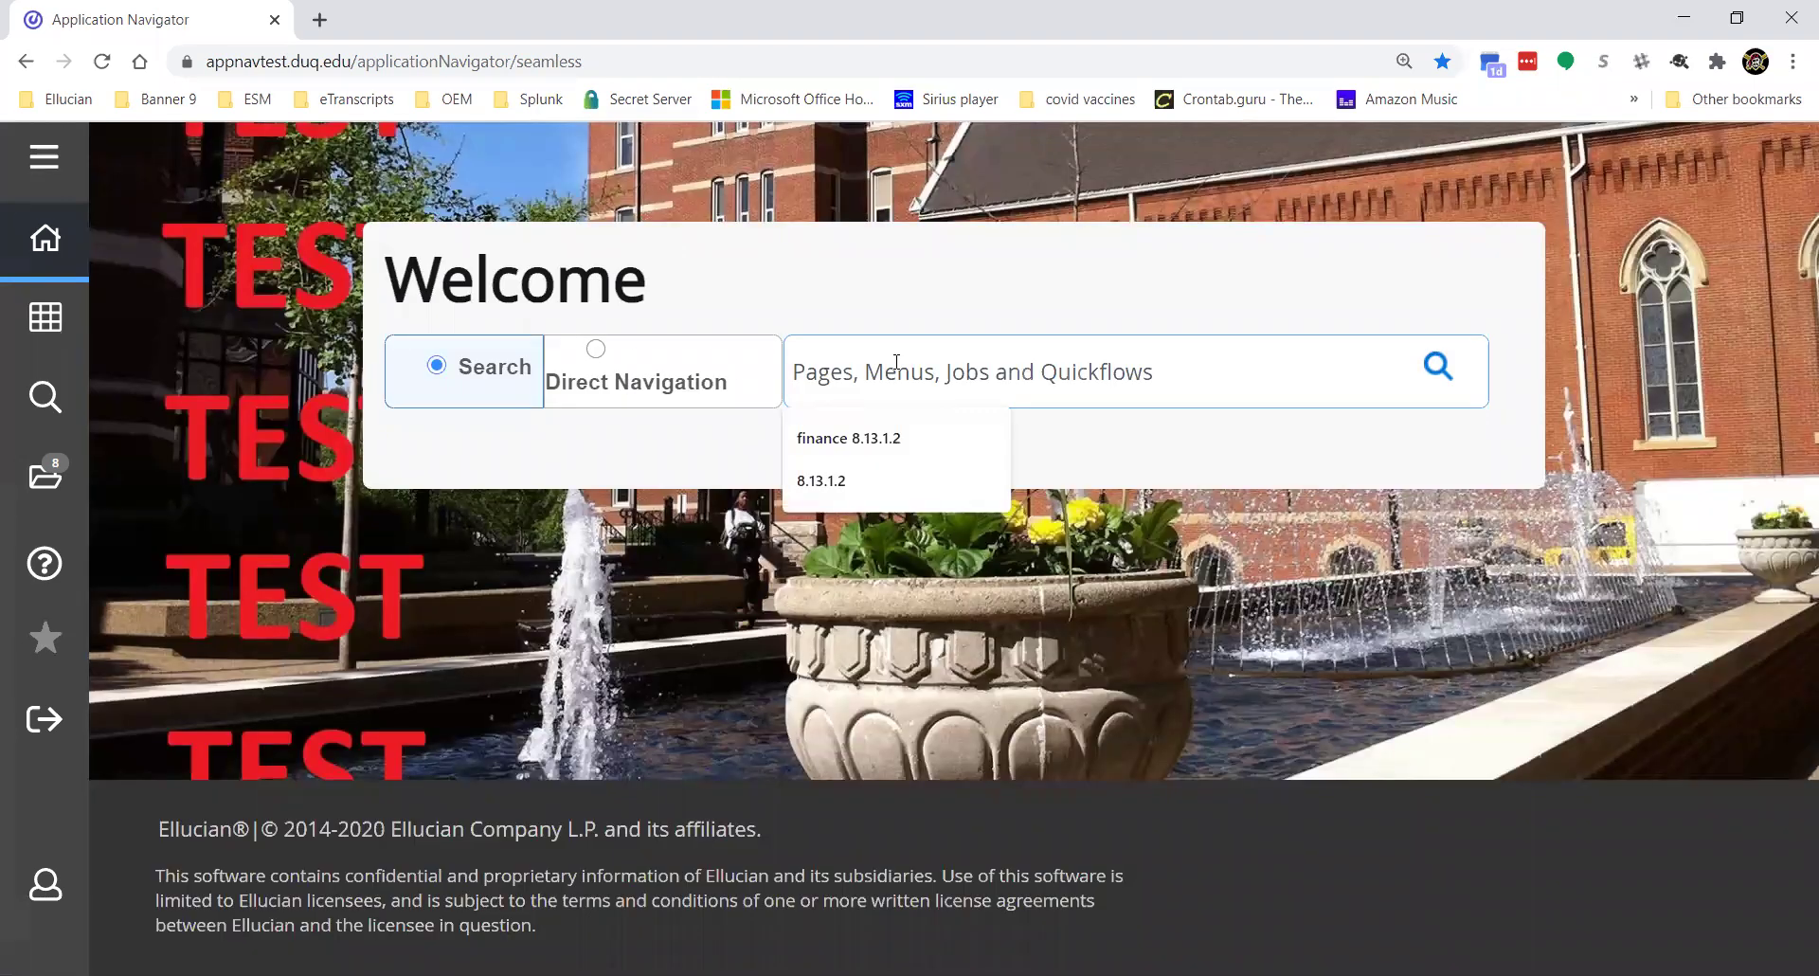
pyautogui.write('gla')
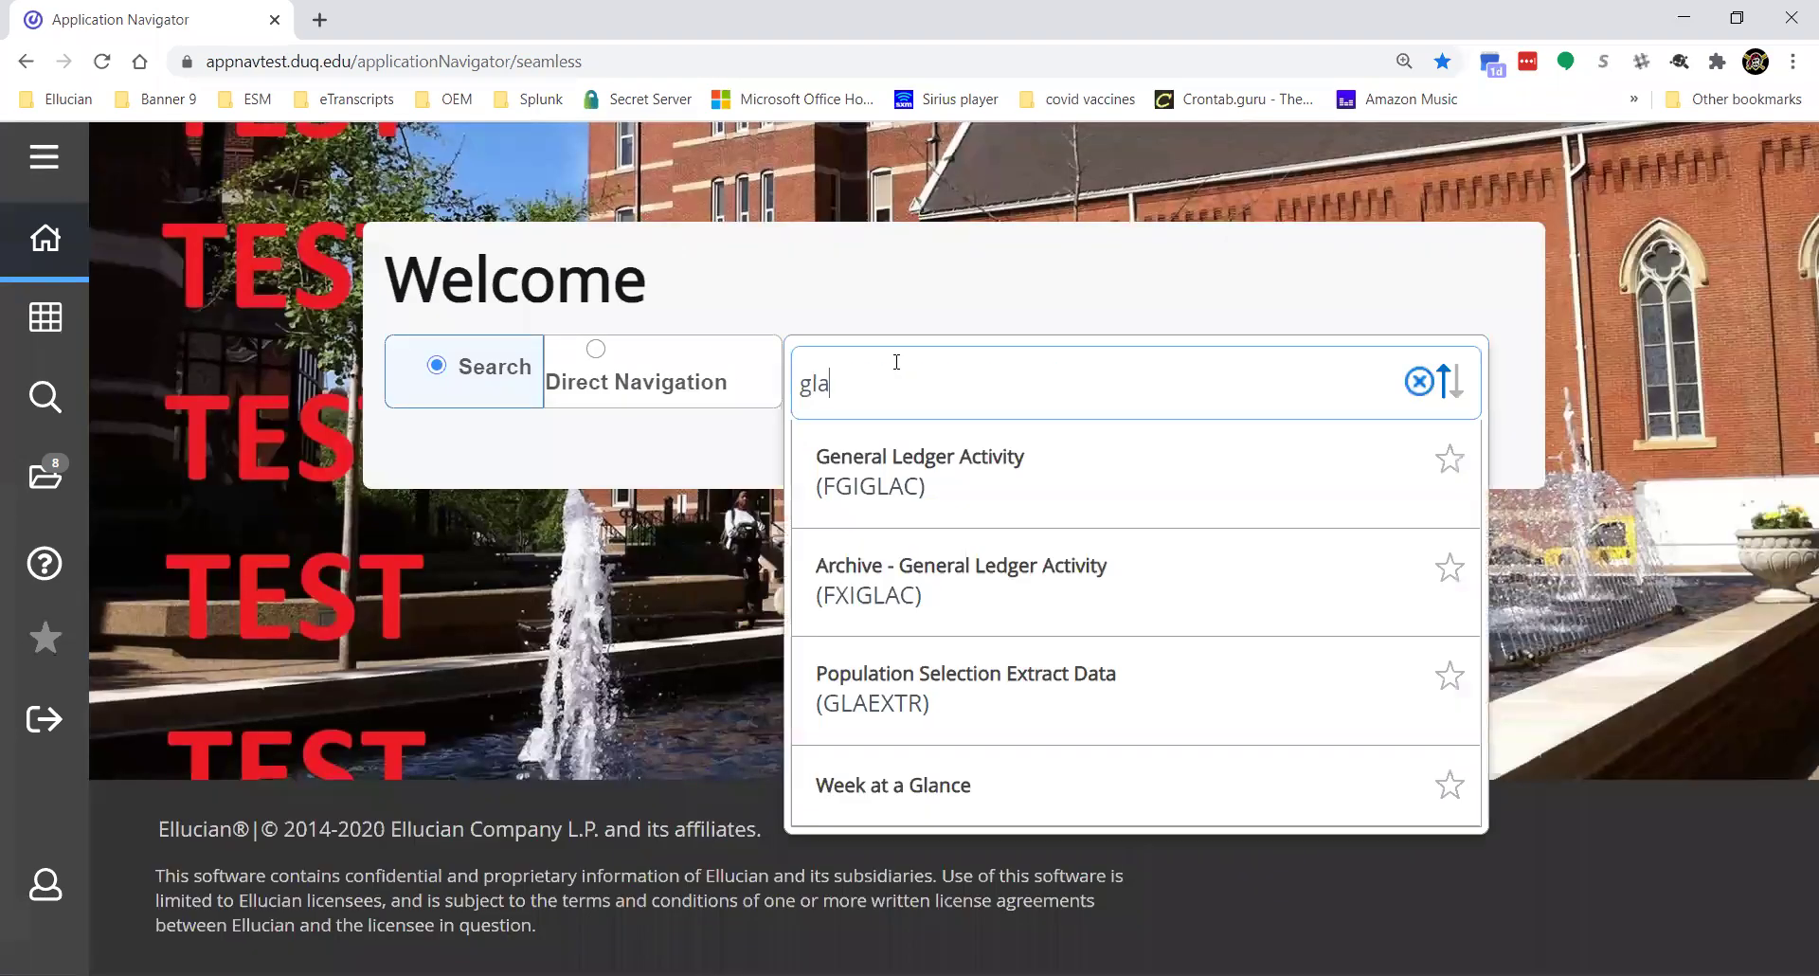
pyautogui.write('slct')
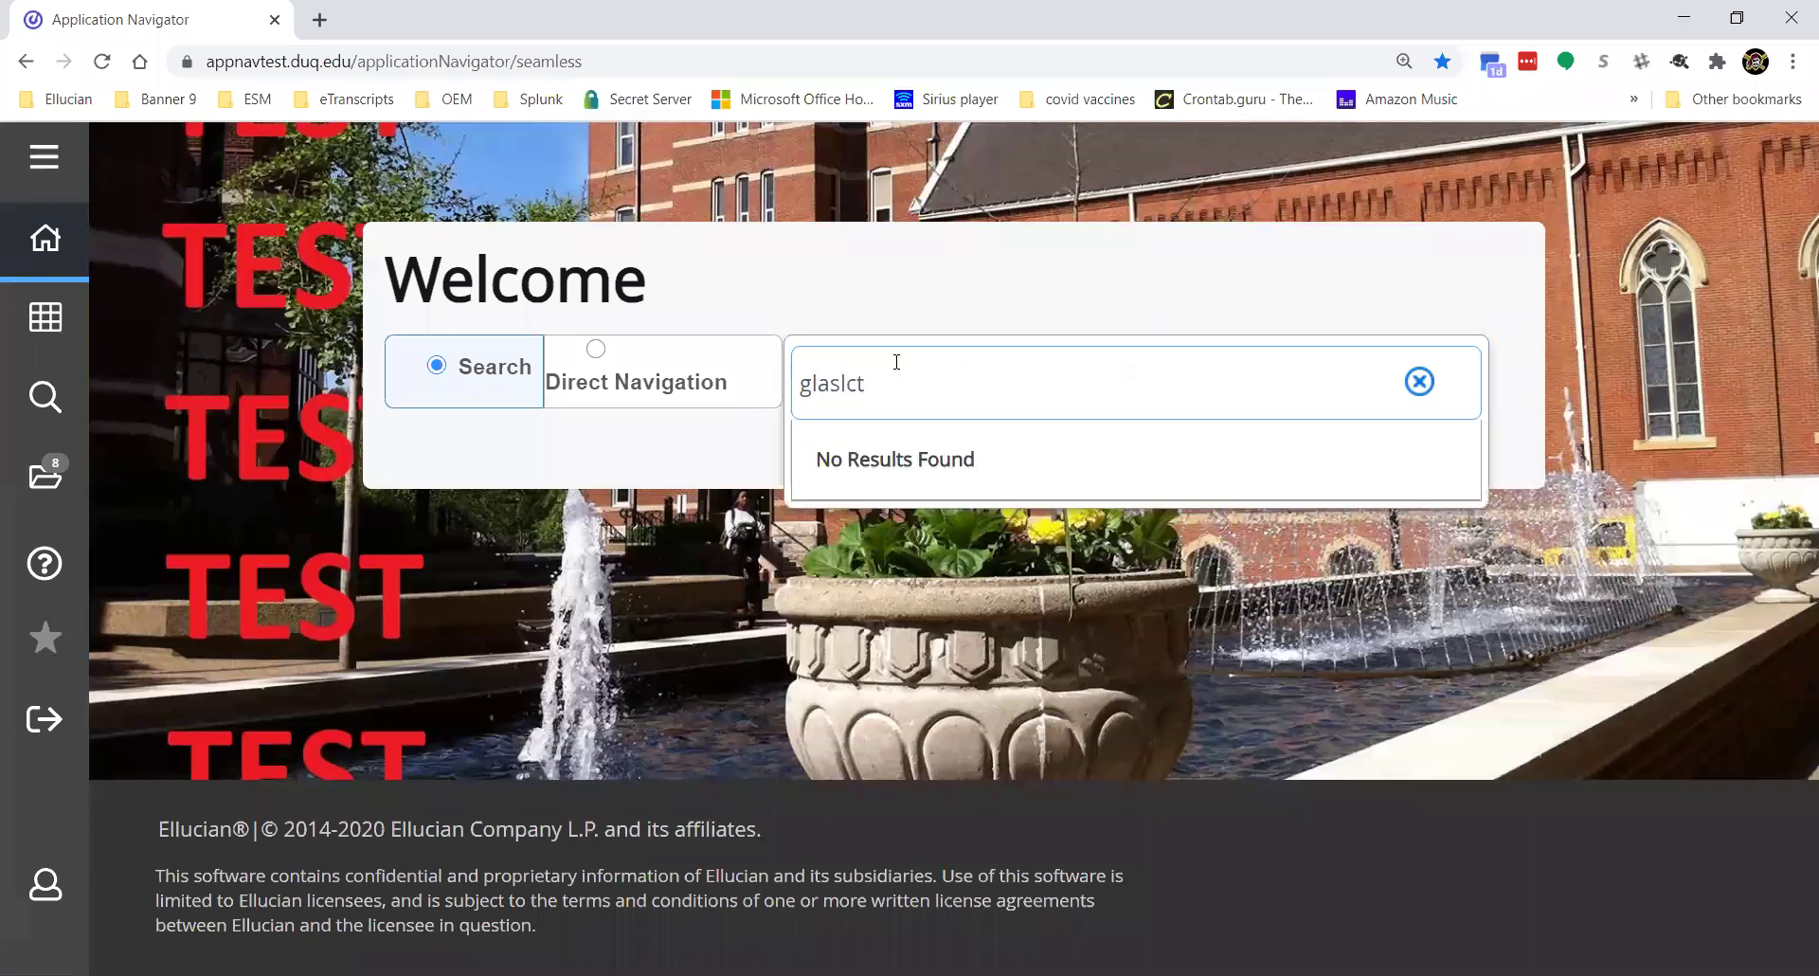
pyautogui.press('BackSpace')
pyautogui.press('BackSpace')
pyautogui.press('BackSpace')
pyautogui.press('BackSpace')
pyautogui.press('BackSpace')
pyautogui.press('BackSpace')
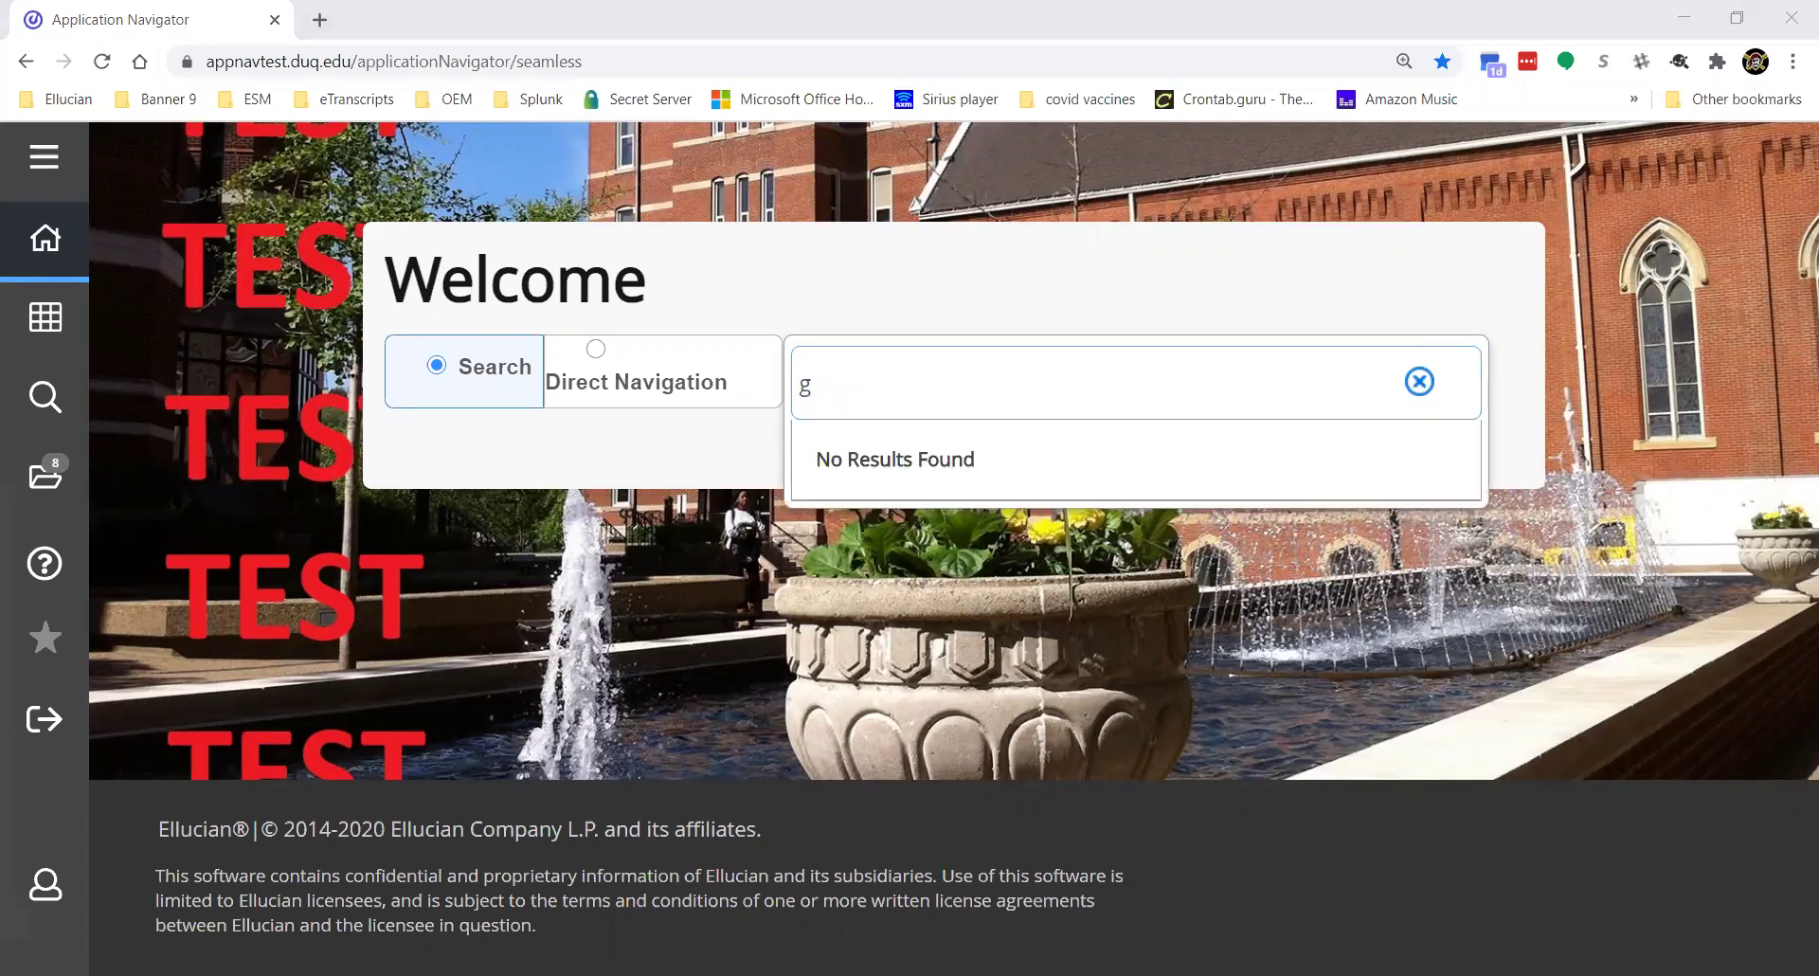
pyautogui.click(934, 384)
pyautogui.write('laextr')
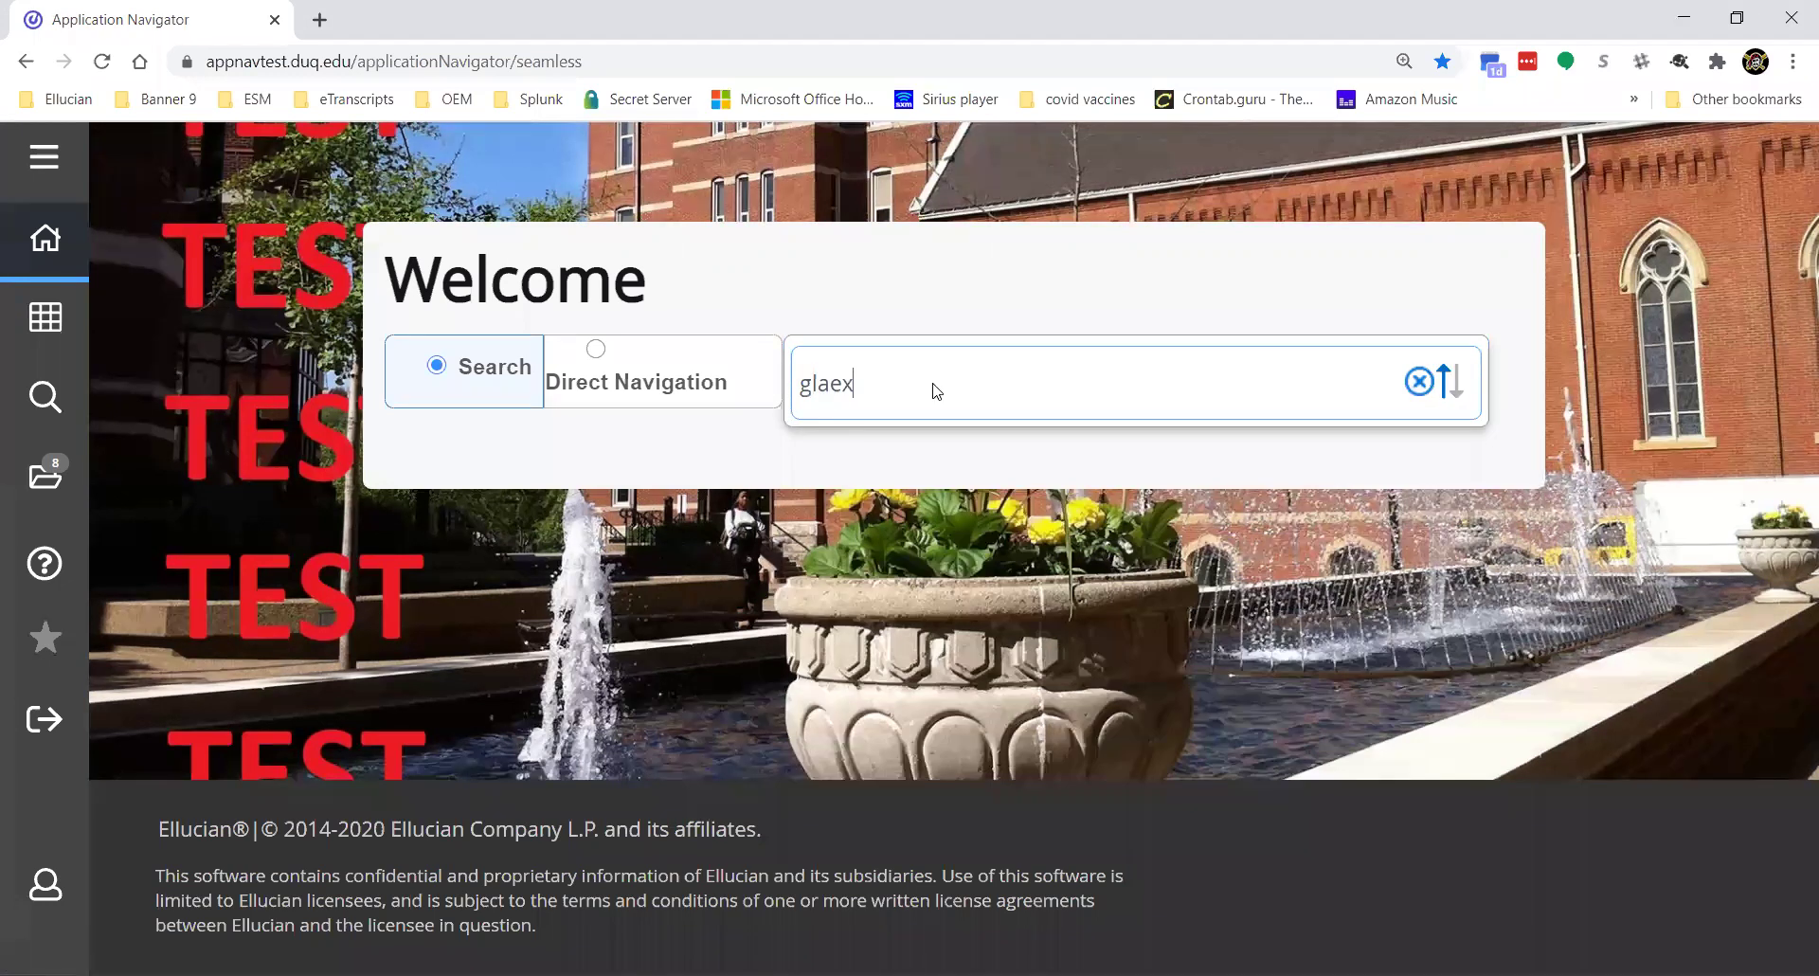
pyautogui.click(938, 461)
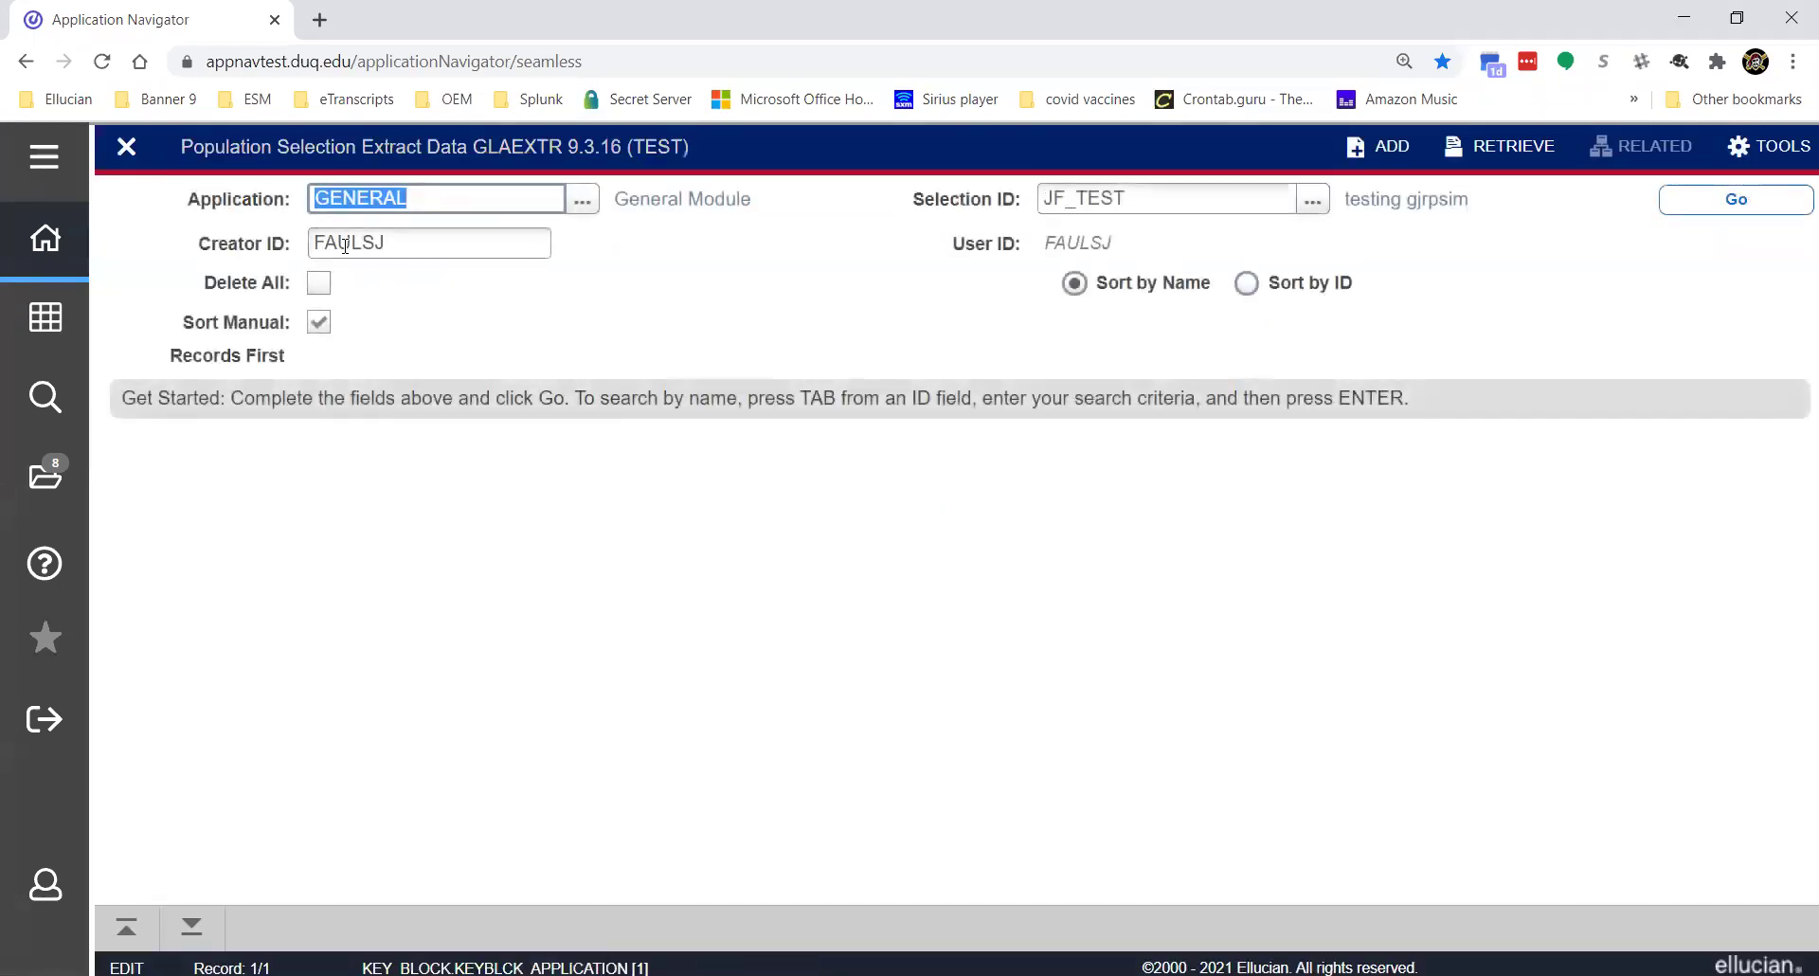
# - Load JF_TEST's extract records, verify three Manual IDs, and close GLAEXTR
pyautogui.click(400, 243)
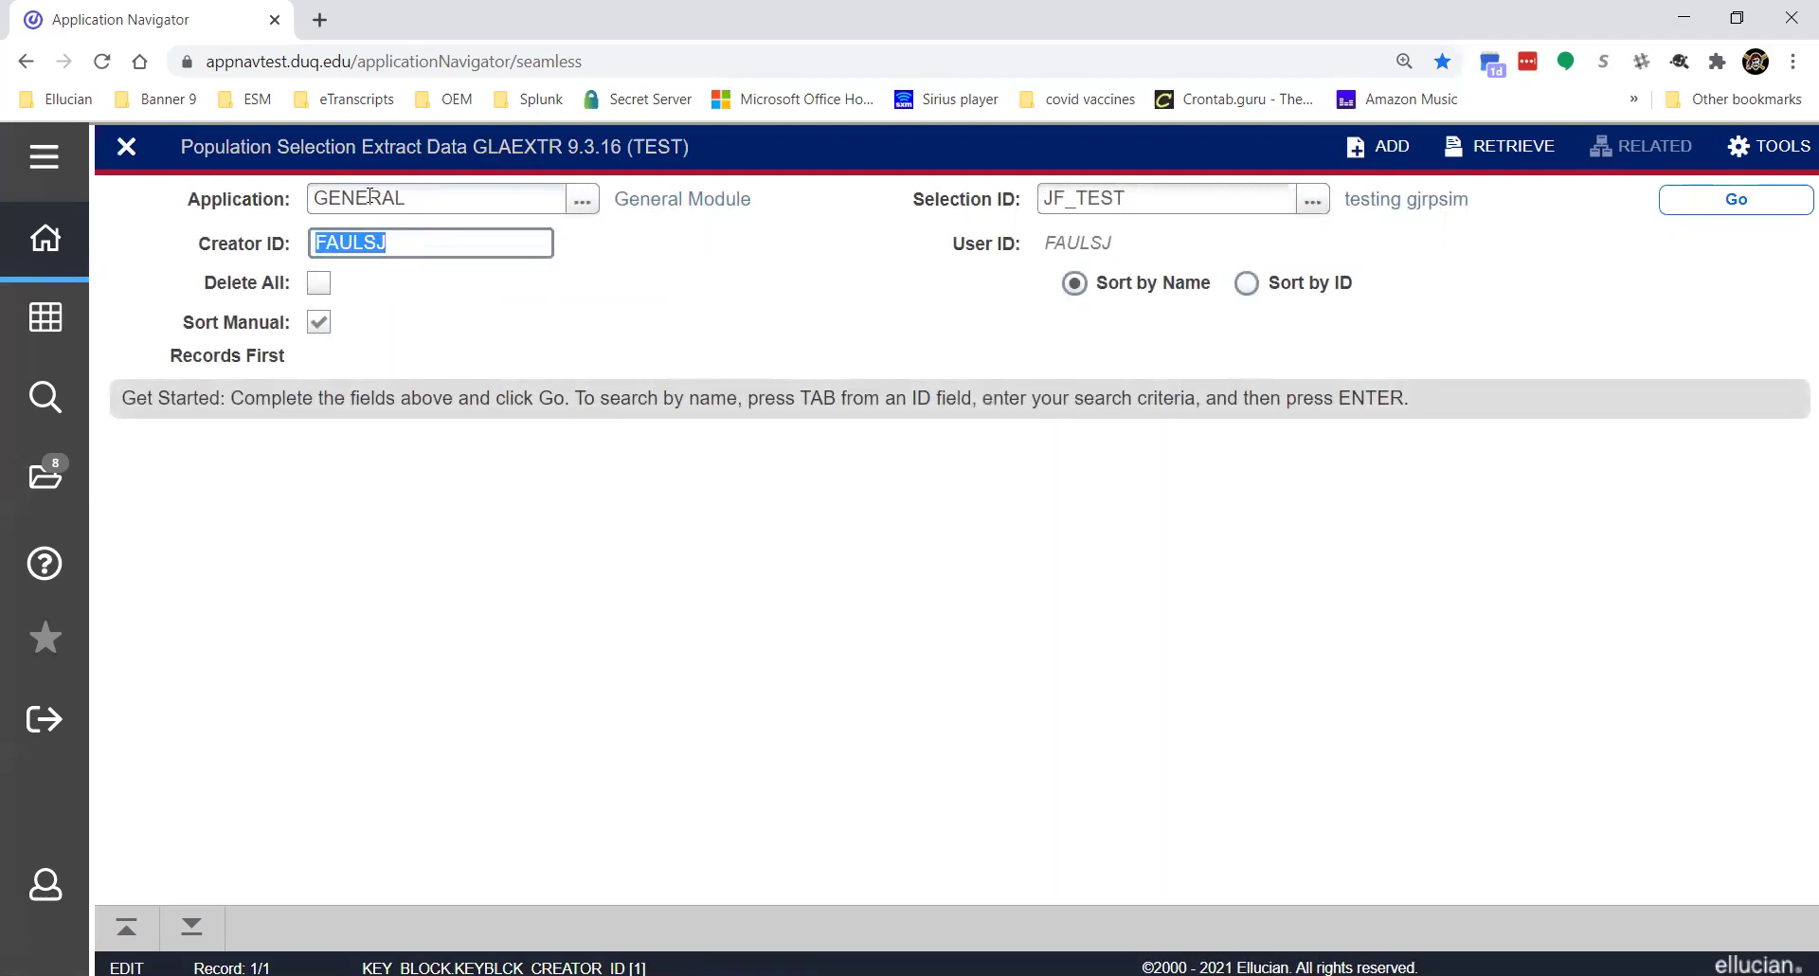
pyautogui.click(1718, 201)
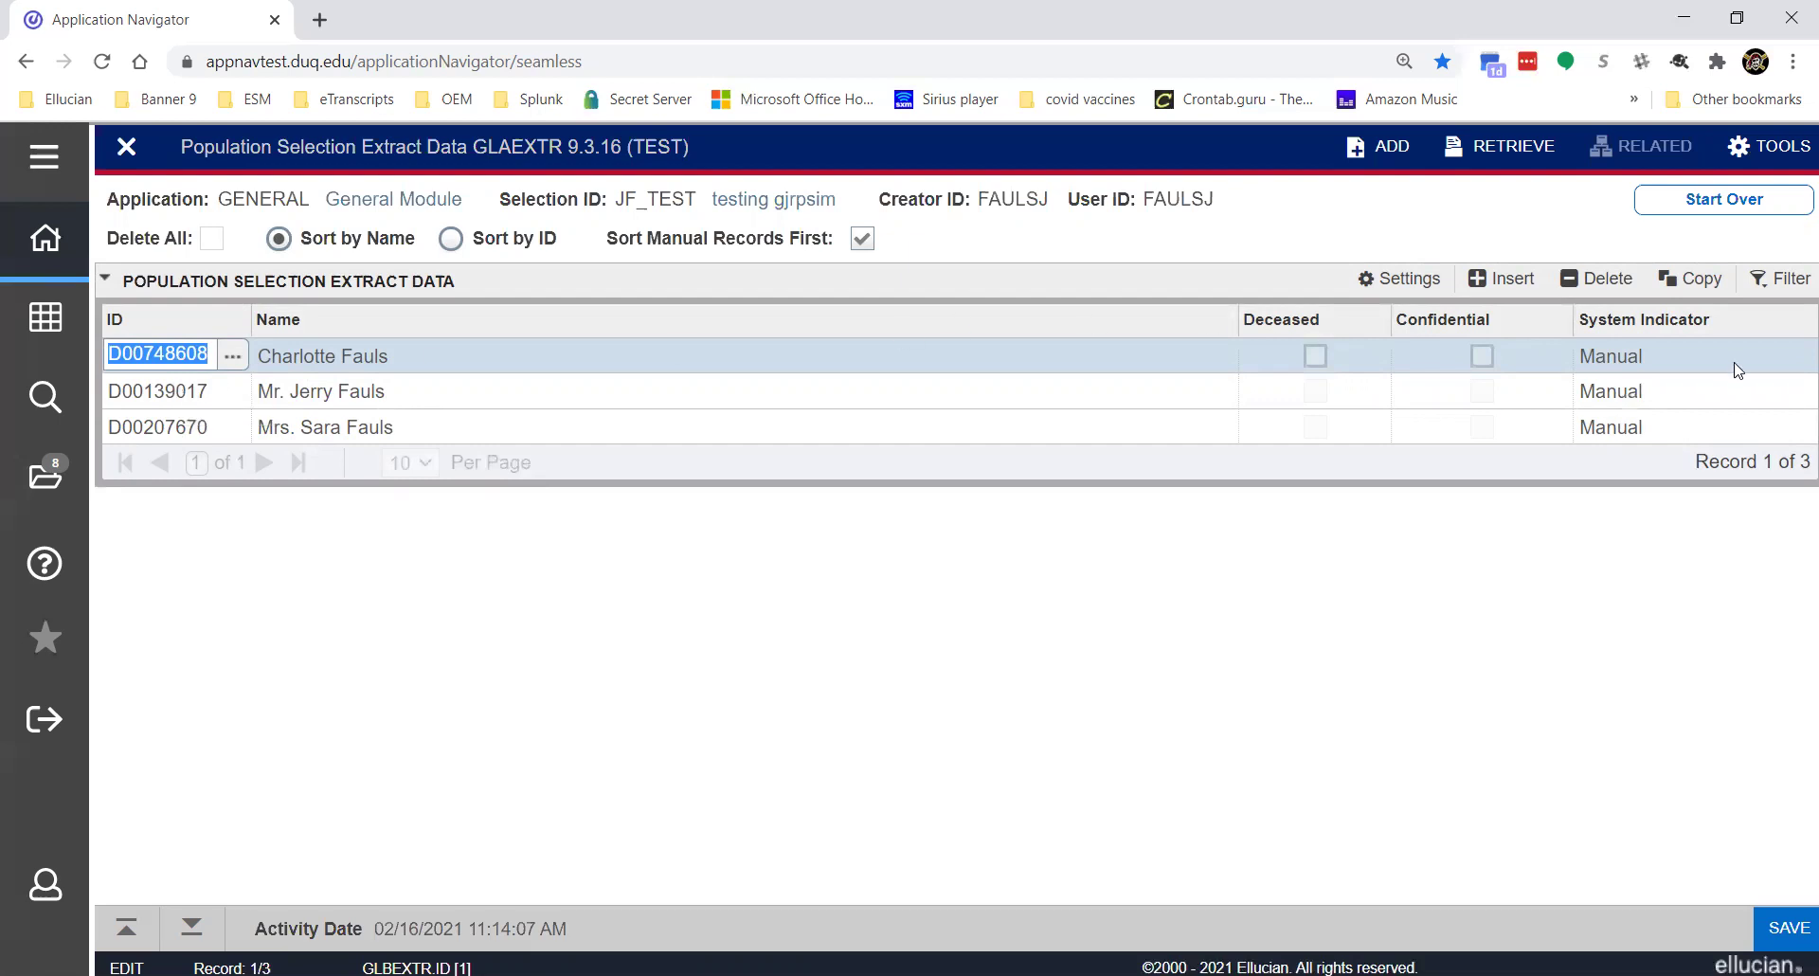
pyautogui.click(126, 146)
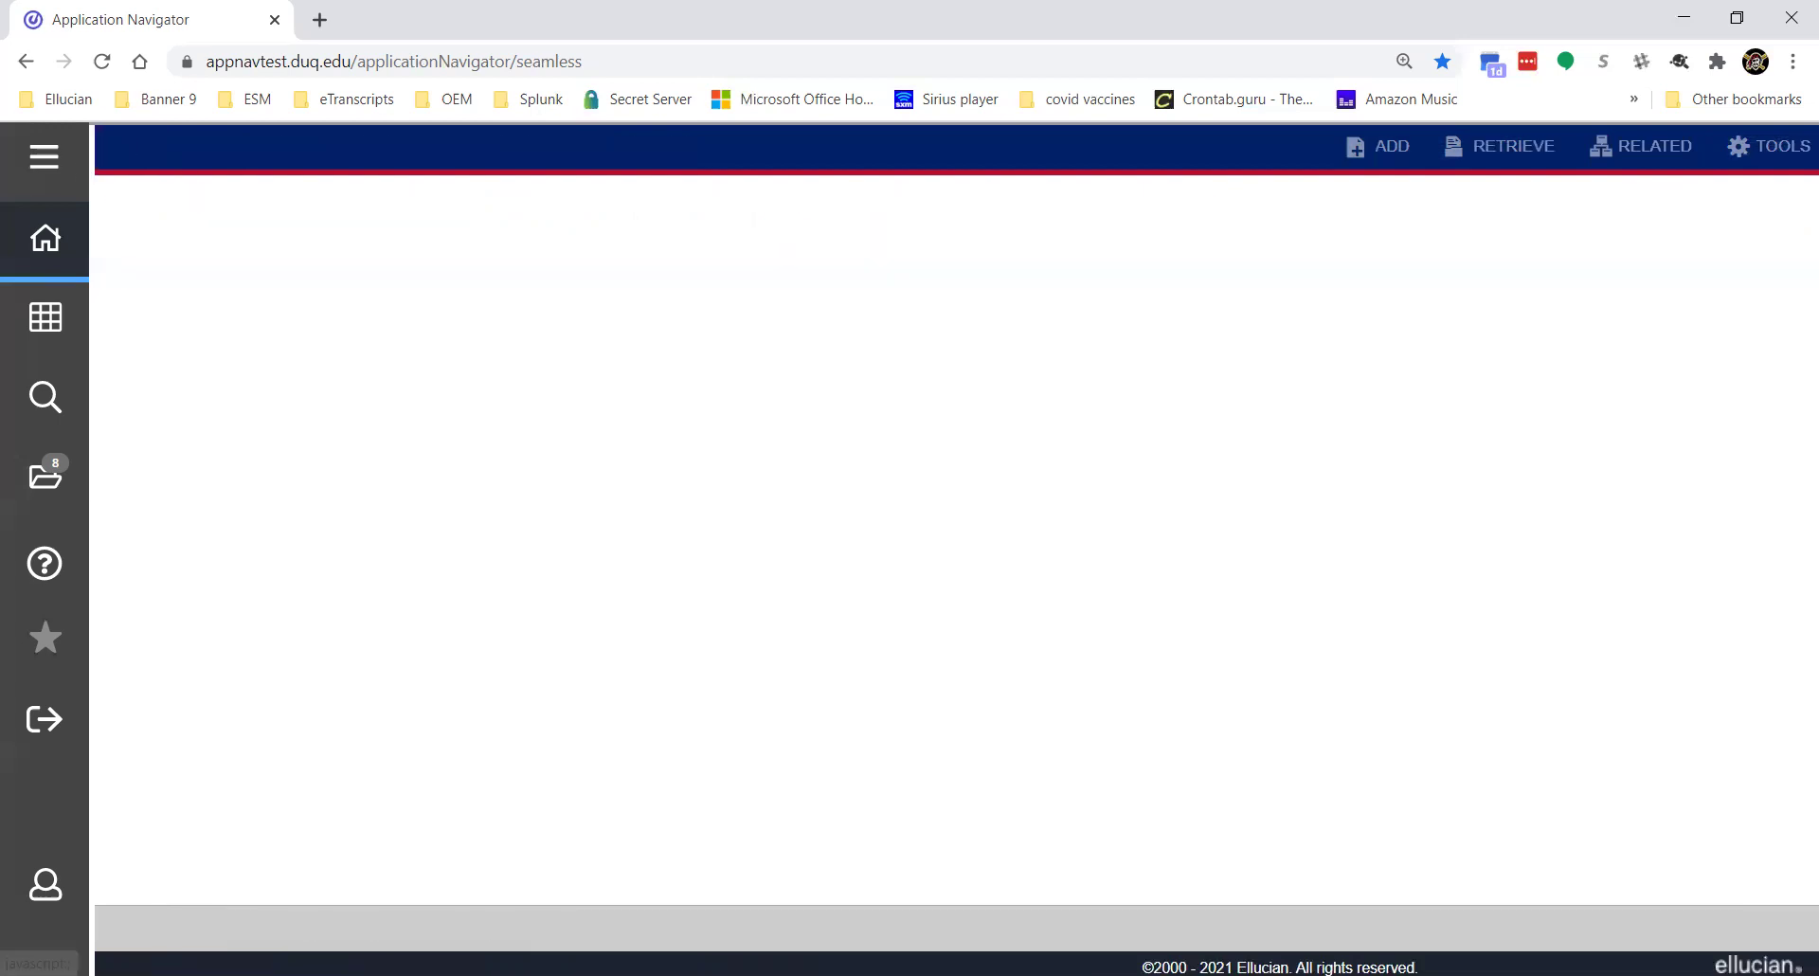